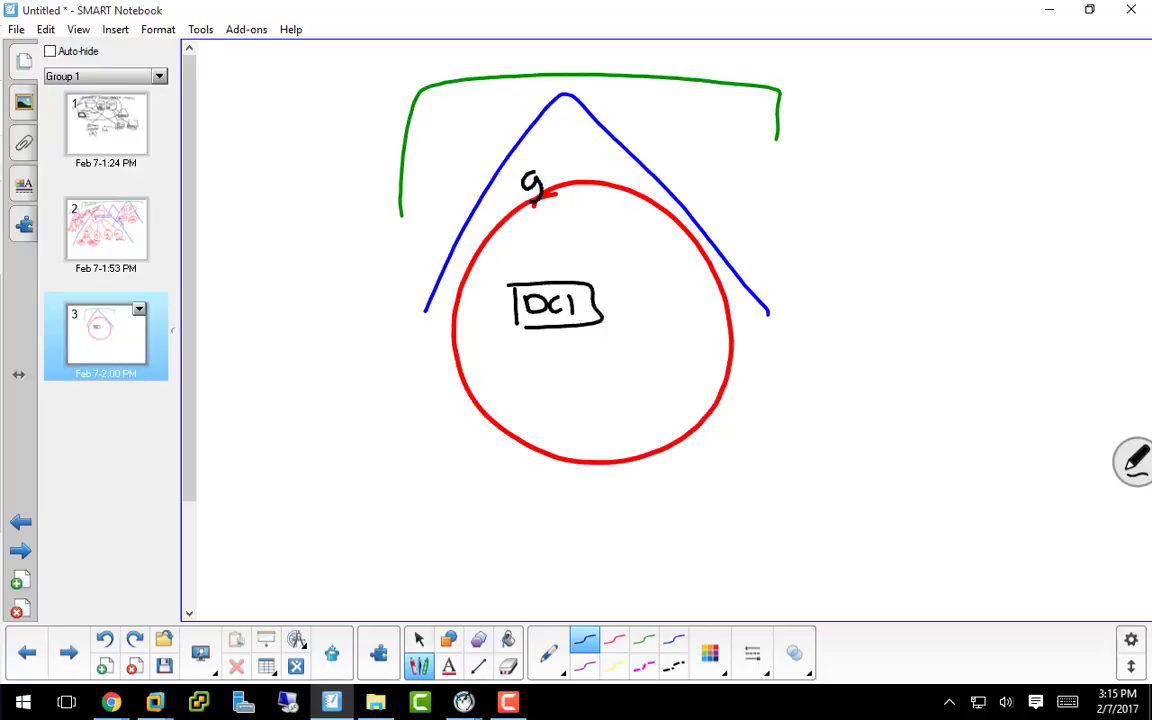
Step: Handwrite gopa.com above the red circle and draw a box labelled DC2 to its right
click(615, 173)
drag(641, 176, 663, 203)
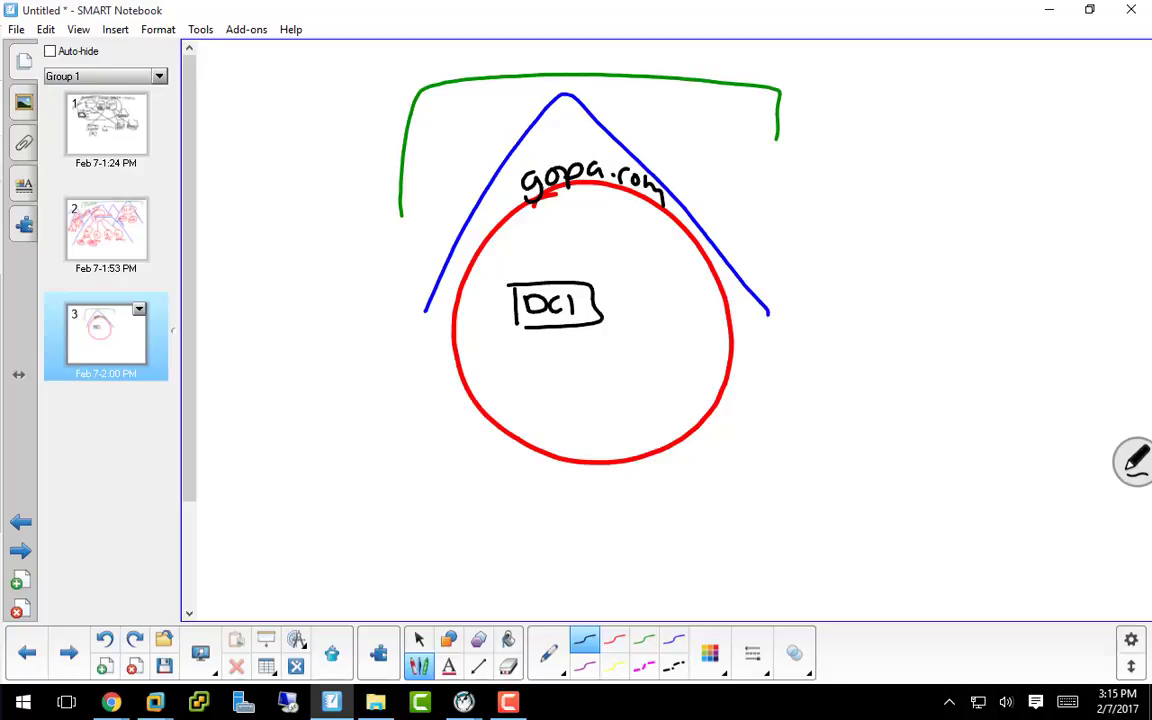
drag(848, 347, 848, 384)
mouse_move(841, 341)
mouse_down()
mouse_move(887, 341)
mouse_move(856, 394)
mouse_move(862, 379)
mouse_move(928, 375)
mouse_up()
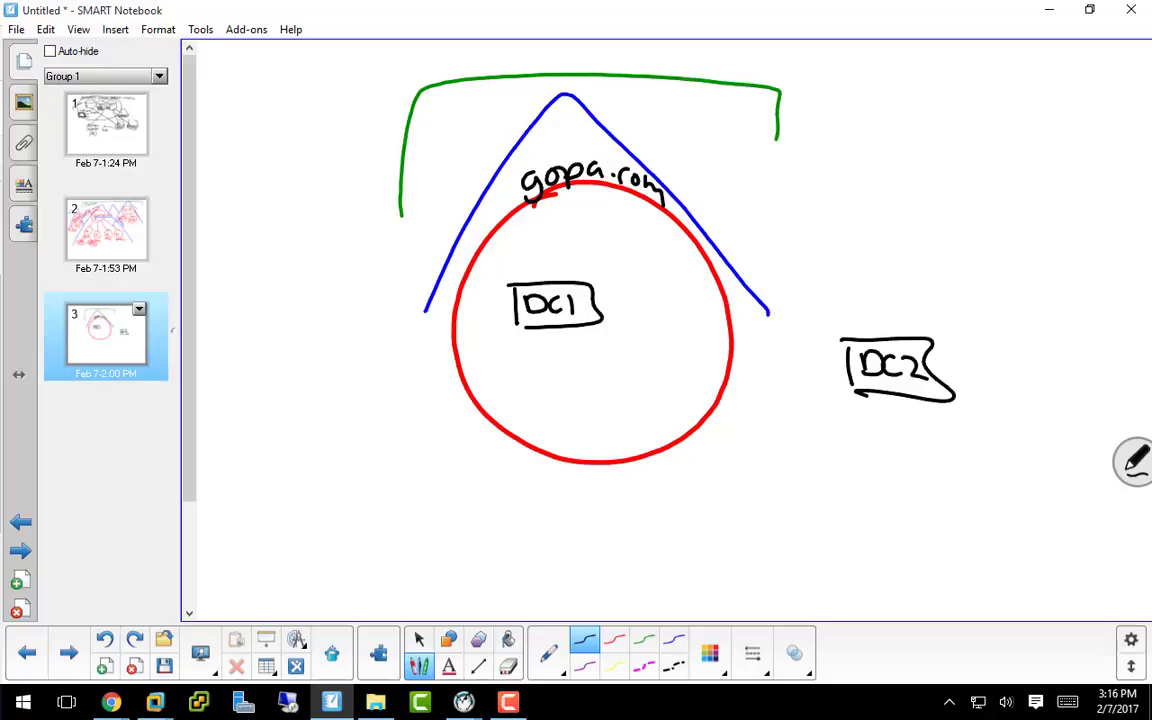
Step: Try DC2 inside the circle with an arrow, then move it back outside and erase the arrow
mouse_move(897, 370)
mouse_down()
mouse_move(764, 390)
mouse_move(637, 391)
mouse_up()
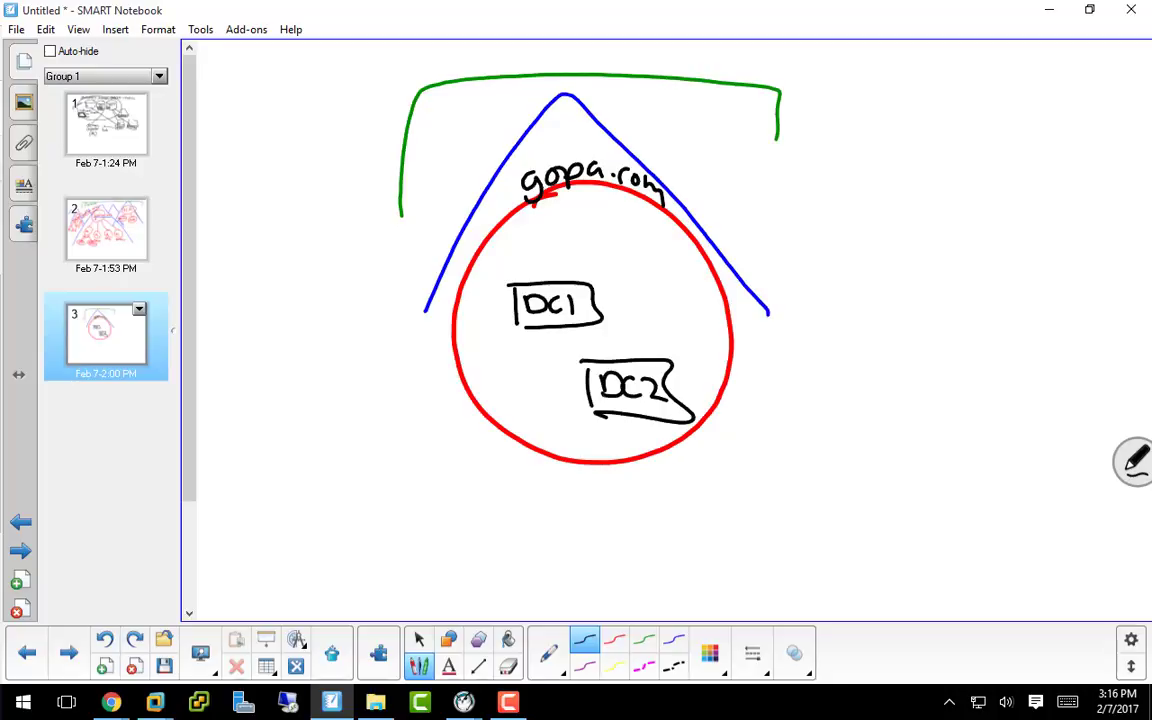
drag(562, 400, 562, 368)
drag(555, 379, 569, 379)
drag(638, 389, 841, 397)
drag(583, 377, 563, 384)
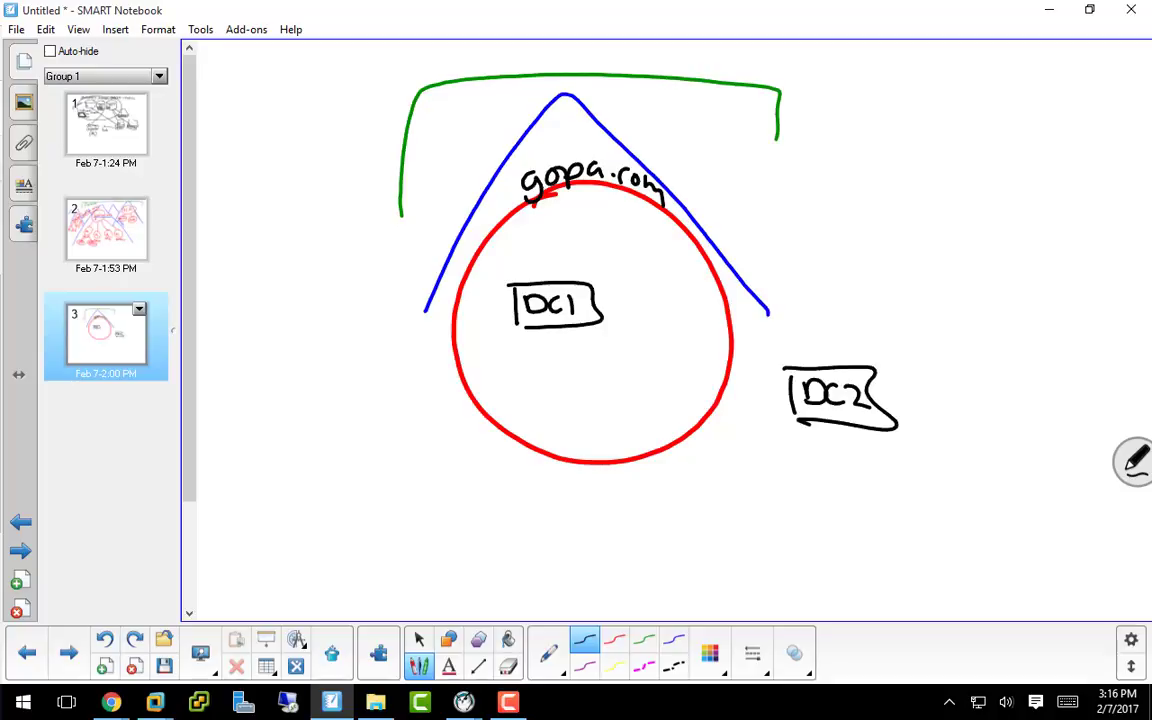
Step: Write DNS above DC1 and draw a large rectangle around the whole diagram
drag(521, 250, 521, 274)
mouse_move(553, 276)
mouse_down()
mouse_move(553, 251)
mouse_move(575, 250)
mouse_move(578, 272)
mouse_up()
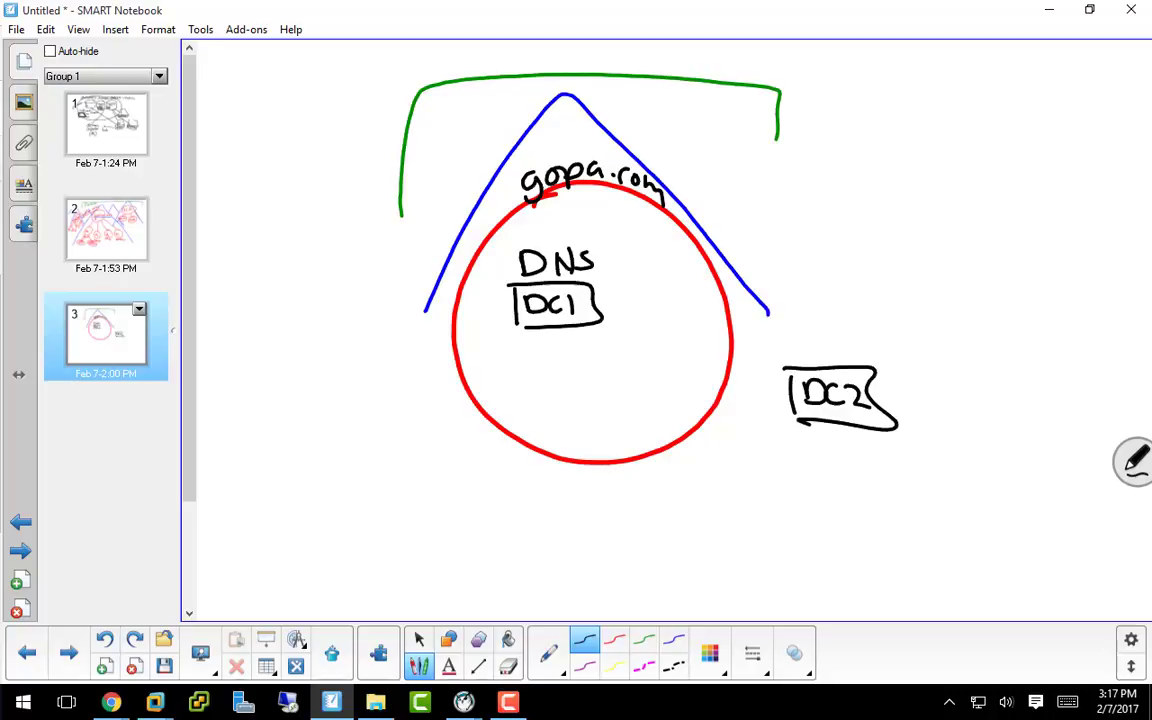
mouse_move(257, 513)
mouse_down()
mouse_move(256, 329)
mouse_move(284, 90)
mouse_move(437, 61)
mouse_move(818, 58)
mouse_move(1112, 105)
mouse_move(1079, 594)
mouse_move(238, 520)
mouse_up()
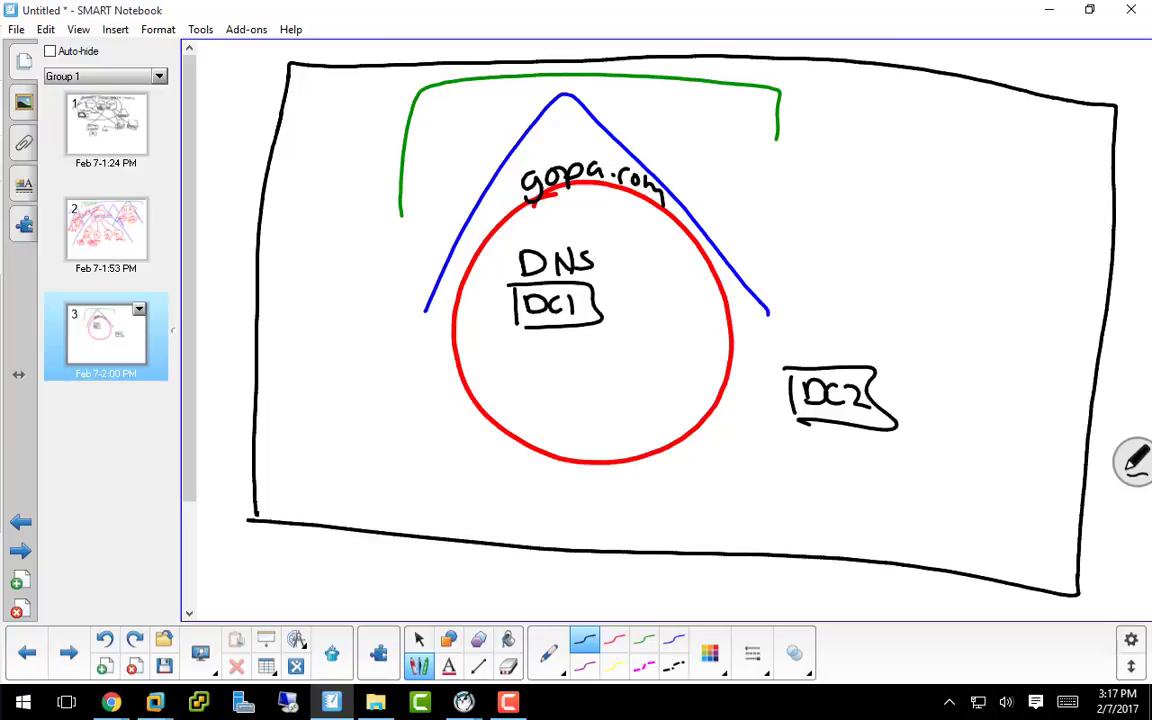
Step: Draw an ADDS box linked to DC1 and DC2, with a link to a router box R
mouse_move(509, 478)
mouse_down()
mouse_move(509, 515)
mouse_move(600, 513)
mouse_up()
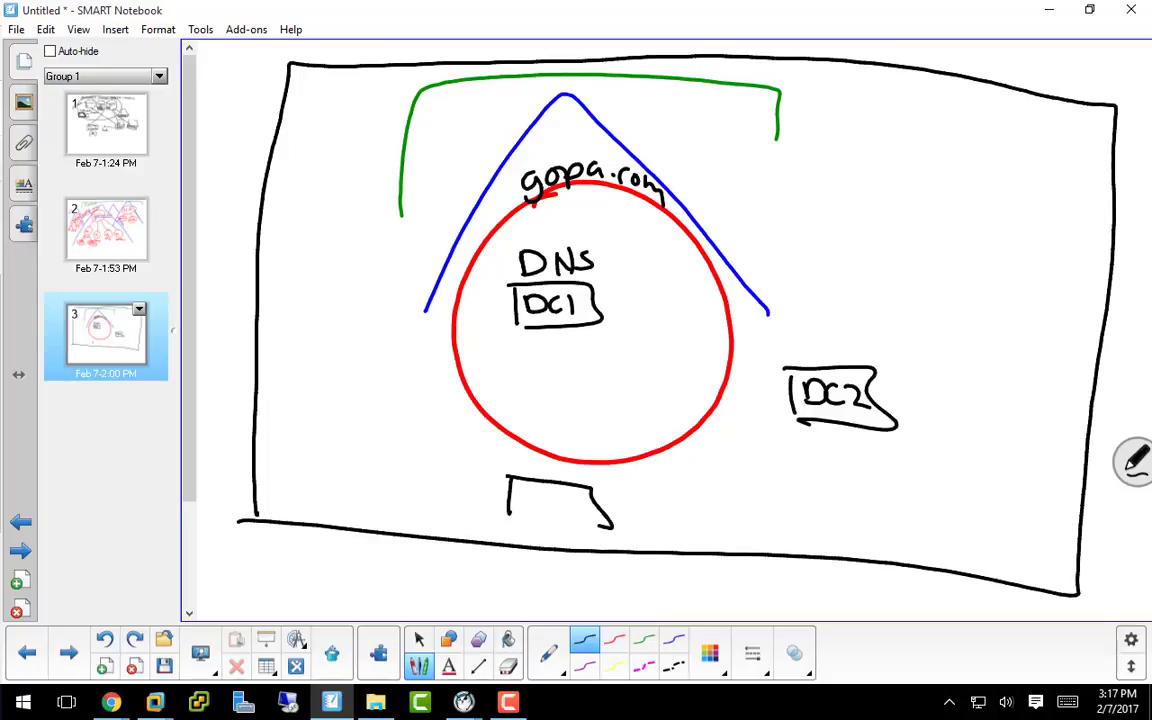
mouse_move(518, 505)
mouse_down()
mouse_move(522, 485)
mouse_move(533, 500)
mouse_move(541, 487)
mouse_move(583, 487)
mouse_move(592, 508)
mouse_move(797, 410)
mouse_up()
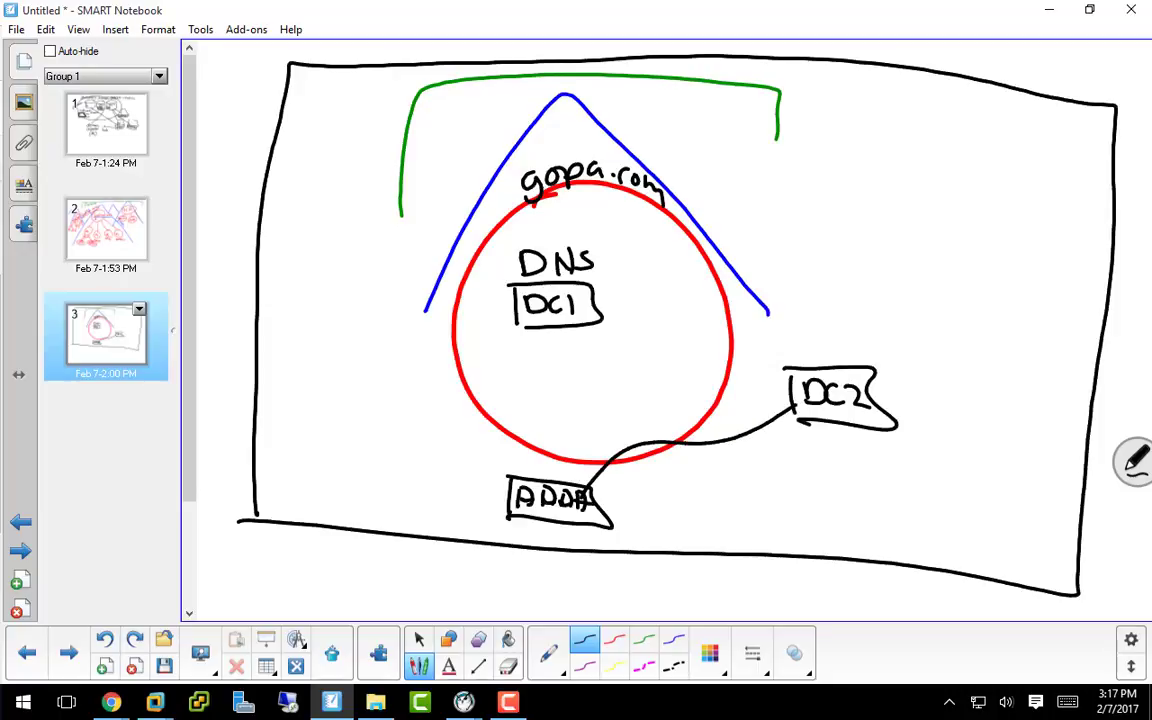
mouse_move(578, 490)
mouse_down()
mouse_move(552, 435)
mouse_move(555, 333)
mouse_up()
mouse_move(505, 499)
mouse_down()
mouse_move(410, 484)
mouse_move(288, 419)
mouse_move(232, 466)
mouse_up()
mouse_move(222, 410)
mouse_down()
mouse_move(282, 410)
mouse_move(240, 465)
mouse_move(252, 440)
mouse_move(284, 462)
mouse_move(218, 495)
mouse_move(206, 545)
mouse_move(250, 565)
mouse_up()
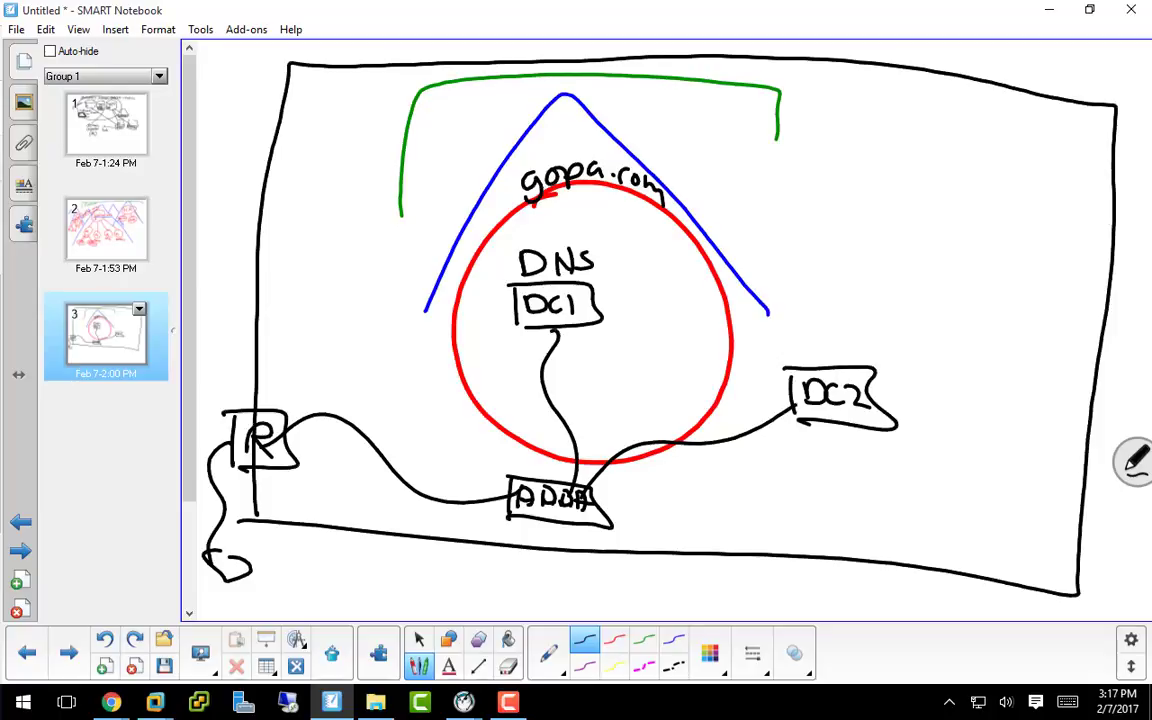
Step: Write DNS above the DC2 box with an arrow pointing at it
drag(810, 323, 812, 348)
mouse_move(840, 324)
mouse_down()
mouse_move(840, 347)
mouse_move(857, 322)
mouse_move(881, 356)
mouse_up()
drag(893, 349, 897, 358)
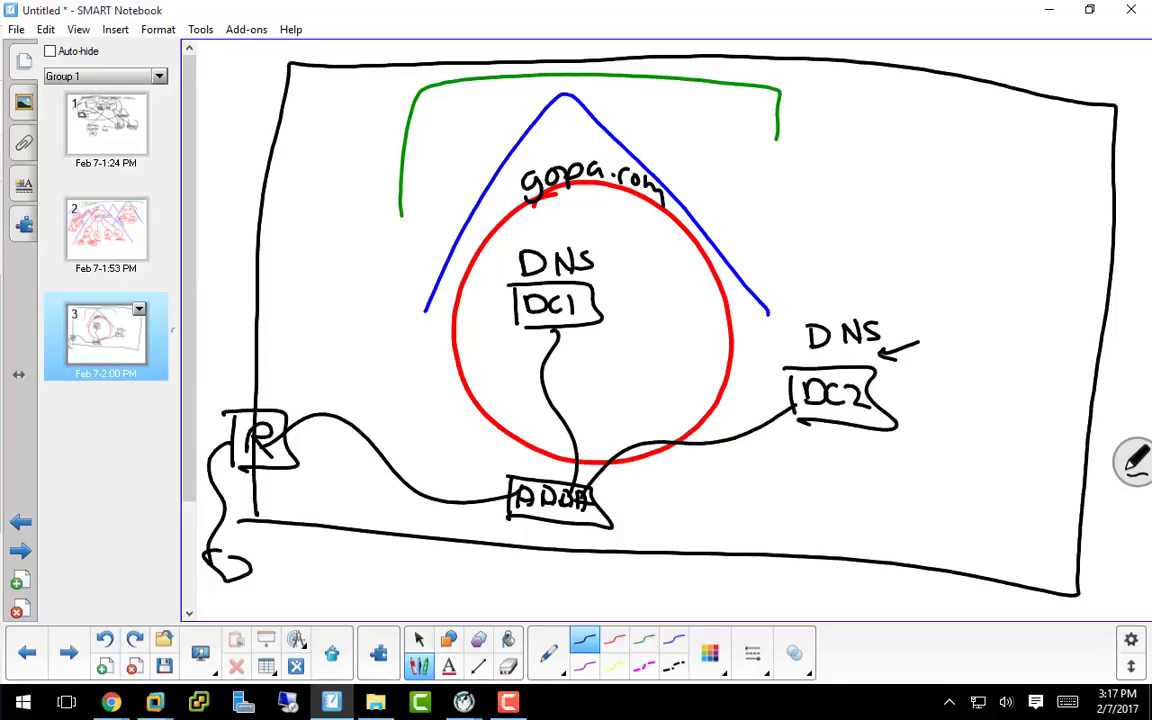
Step: Handwrite the router address 192.168.118.2 above the R box
mouse_move(272, 373)
mouse_down()
mouse_move(272, 393)
mouse_move(290, 394)
mouse_up()
drag(300, 375, 319, 392)
mouse_move(330, 373)
mouse_down()
mouse_move(330, 392)
mouse_move(345, 390)
mouse_up()
drag(362, 371, 358, 390)
drag(374, 389, 394, 391)
mouse_move(409, 372)
mouse_down()
mouse_move(402, 390)
mouse_move(416, 390)
mouse_up()
drag(422, 373, 432, 389)
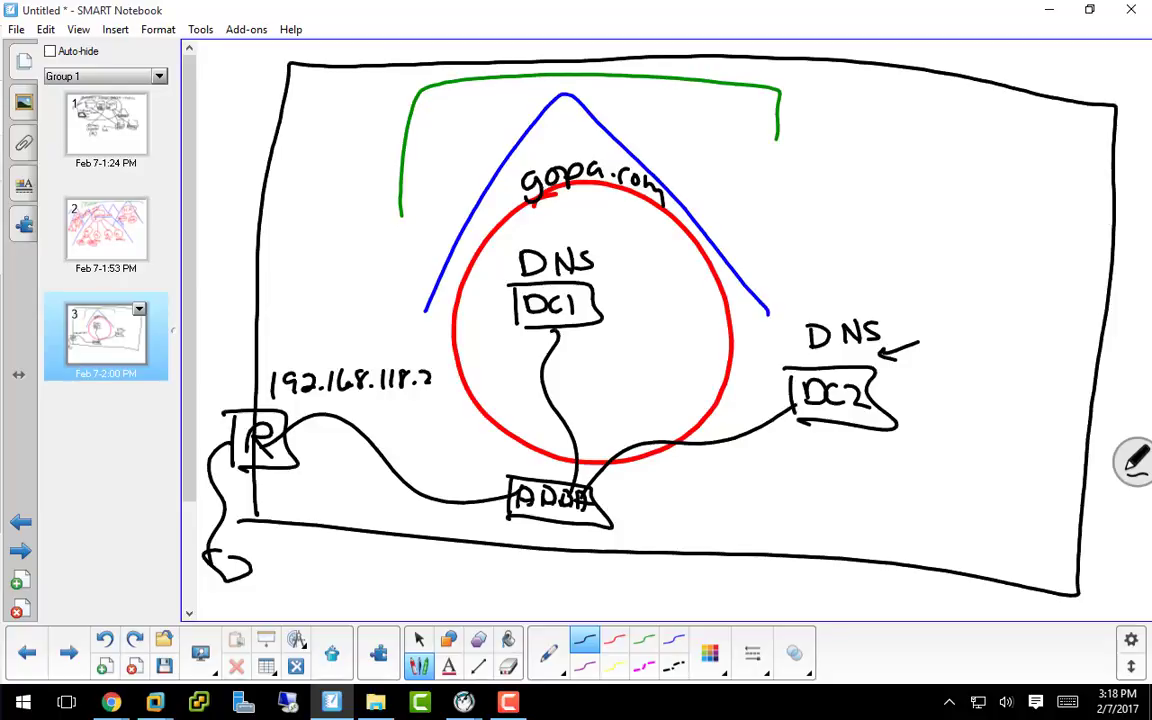
Step: Write 118.12 beside DC2's DNS label, correcting the mistaken 118.2
mouse_move(236, 407)
mouse_down()
mouse_move(296, 470)
mouse_move(254, 405)
mouse_move(233, 443)
mouse_up()
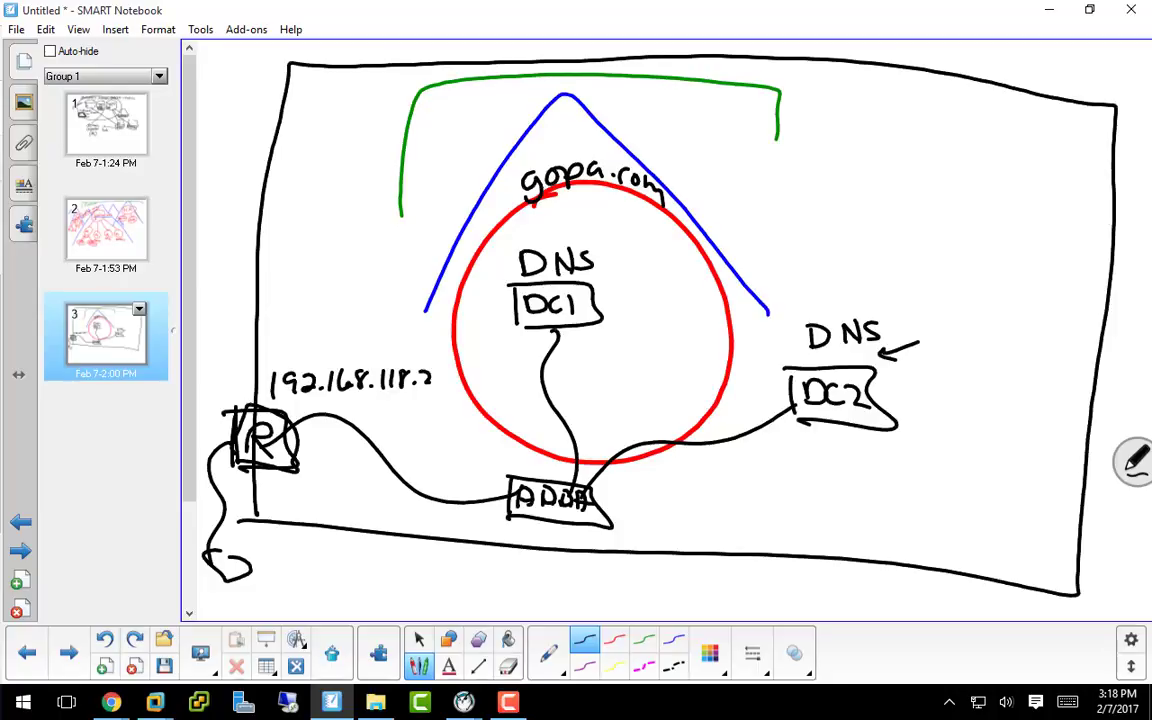
mouse_move(908, 310)
mouse_down()
mouse_move(912, 330)
mouse_move(928, 327)
mouse_up()
drag(946, 310, 997, 334)
click(958, 329)
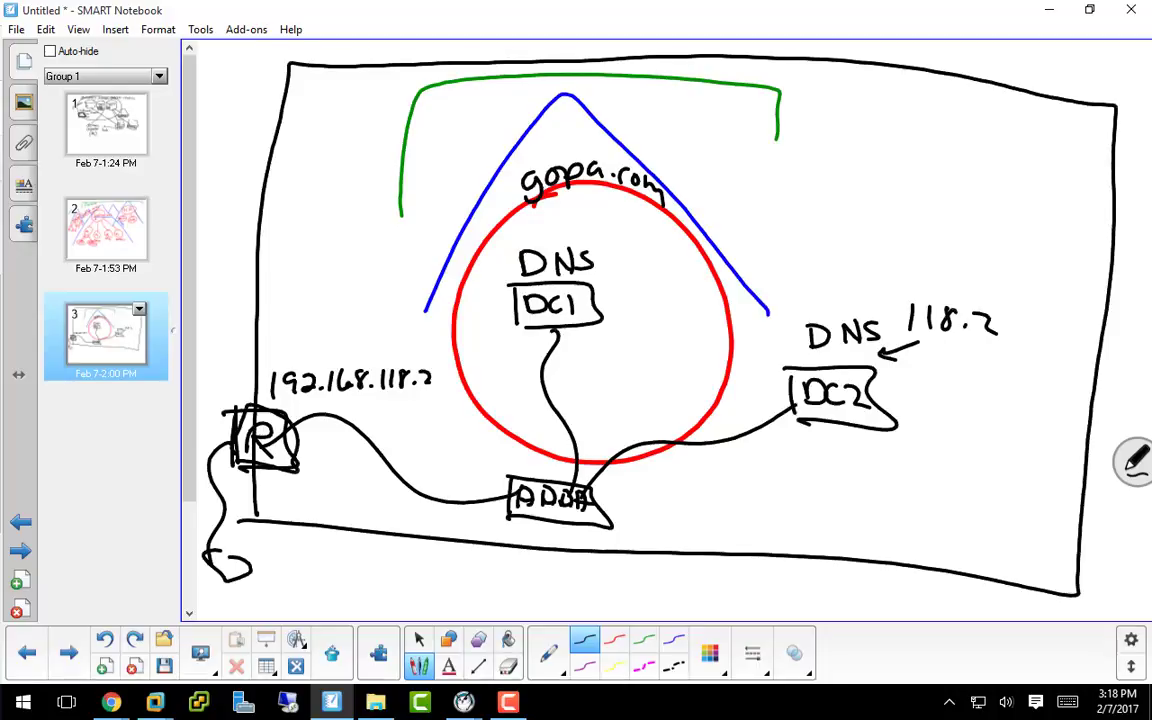
drag(993, 324, 963, 322)
mouse_move(947, 309)
mouse_down()
mouse_move(945, 330)
mouse_move(986, 328)
mouse_up()
click(968, 327)
drag(996, 313, 1020, 328)
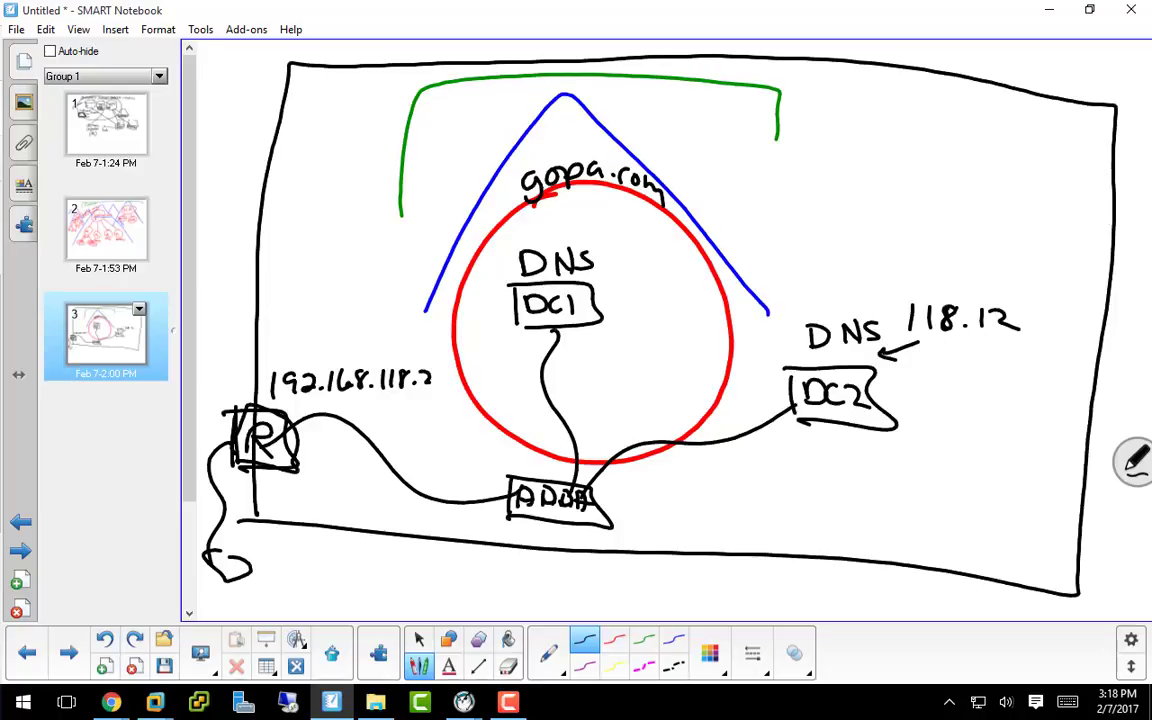
Step: Label DC1 118.12 and DC2 118.13, then arrow DC2 to DC1's DNS and DC1's DNS to the router
drag(567, 336, 567, 352)
mouse_move(577, 335)
mouse_down()
mouse_move(578, 352)
mouse_move(590, 338)
mouse_move(612, 351)
mouse_up()
click(602, 350)
drag(620, 338, 641, 349)
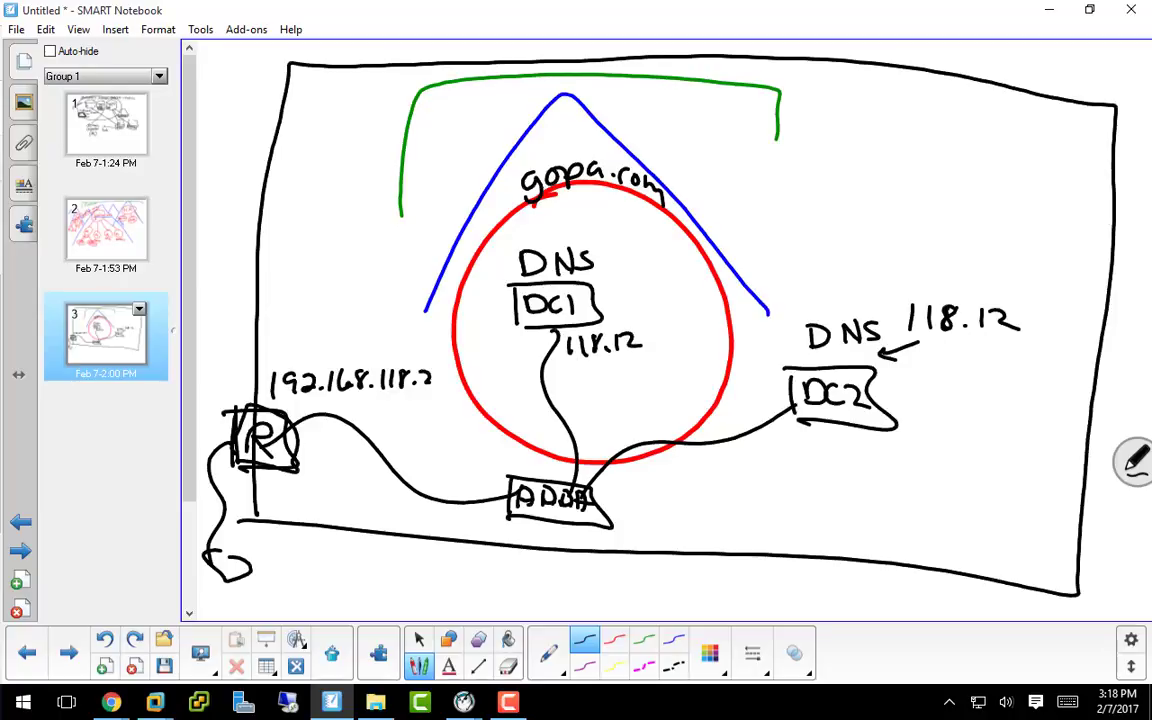
drag(815, 427, 812, 449)
mouse_move(827, 427)
mouse_down()
mouse_move(825, 449)
mouse_move(878, 452)
mouse_up()
click(850, 447)
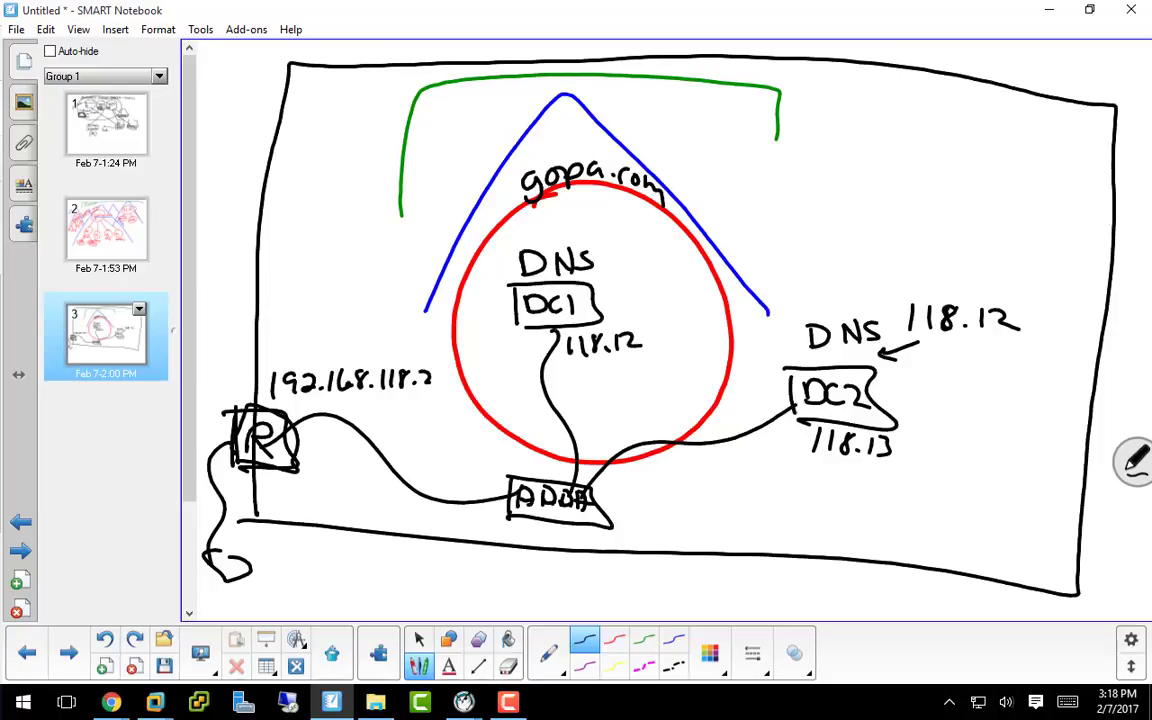
mouse_move(772, 398)
mouse_down()
mouse_move(607, 266)
mouse_move(626, 274)
mouse_up()
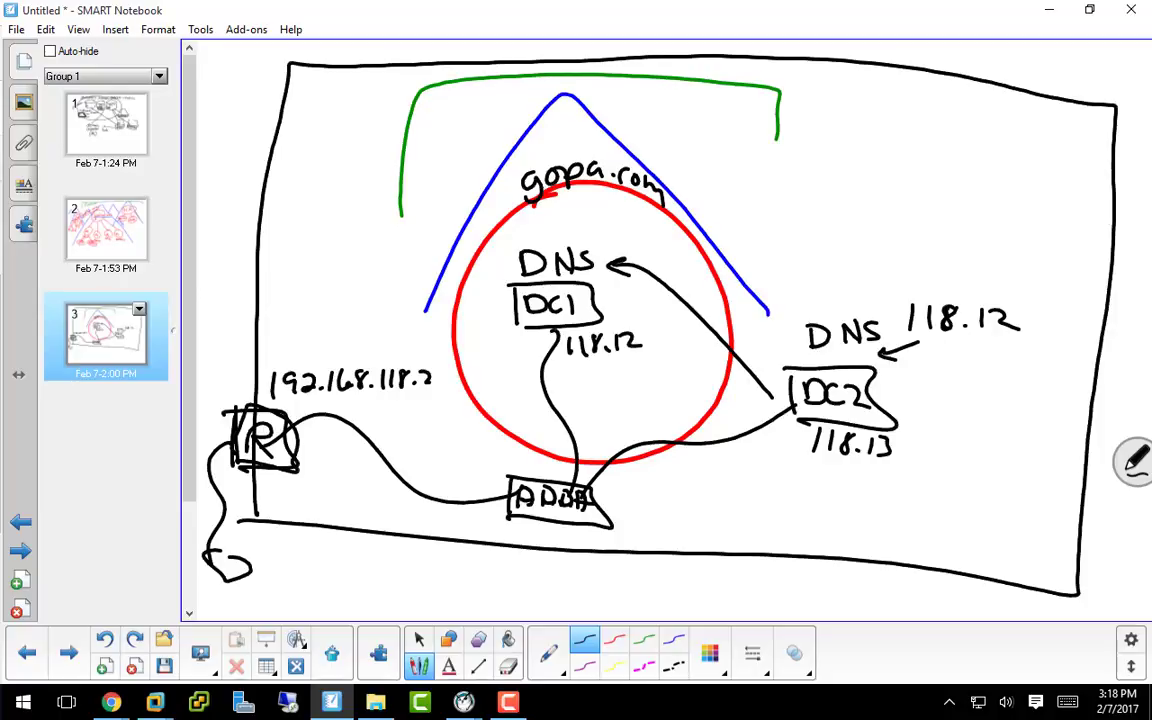
mouse_move(505, 277)
mouse_down()
mouse_move(360, 316)
mouse_move(300, 357)
mouse_move(312, 348)
mouse_up()
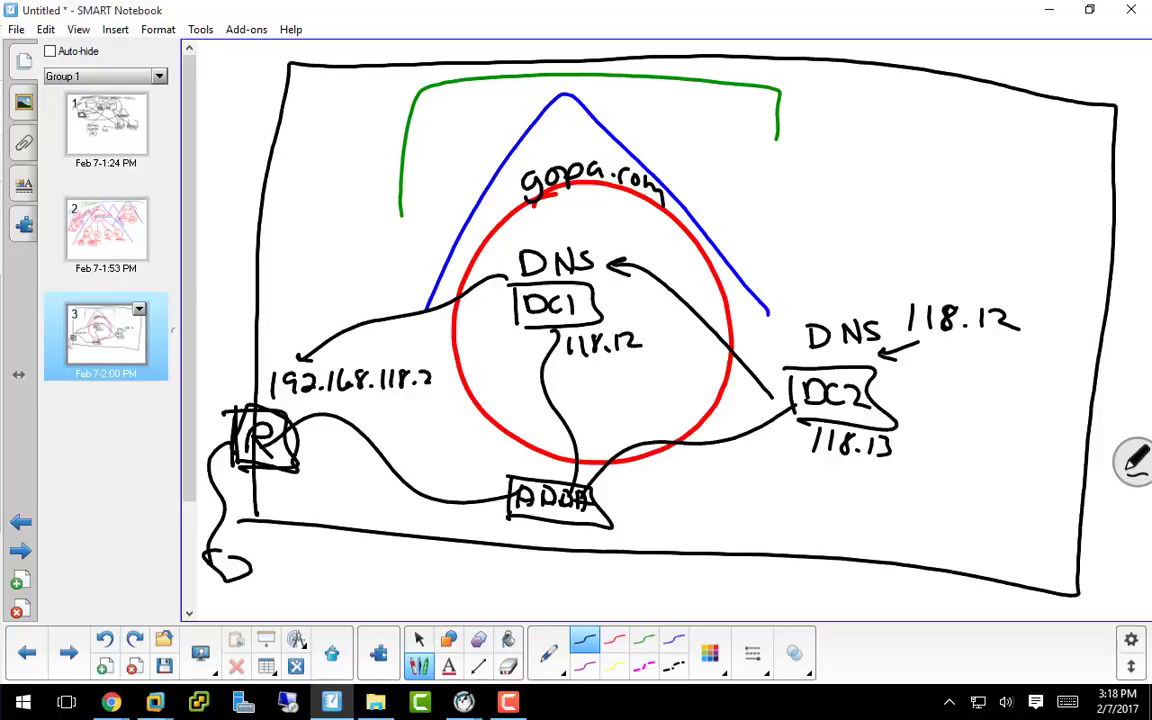
Step: Undo the addresses, ADDS box, router and outer rectangle from the diagram
click(105, 638)
click(105, 638)
click(105, 638)
click(105, 638)
click(105, 638)
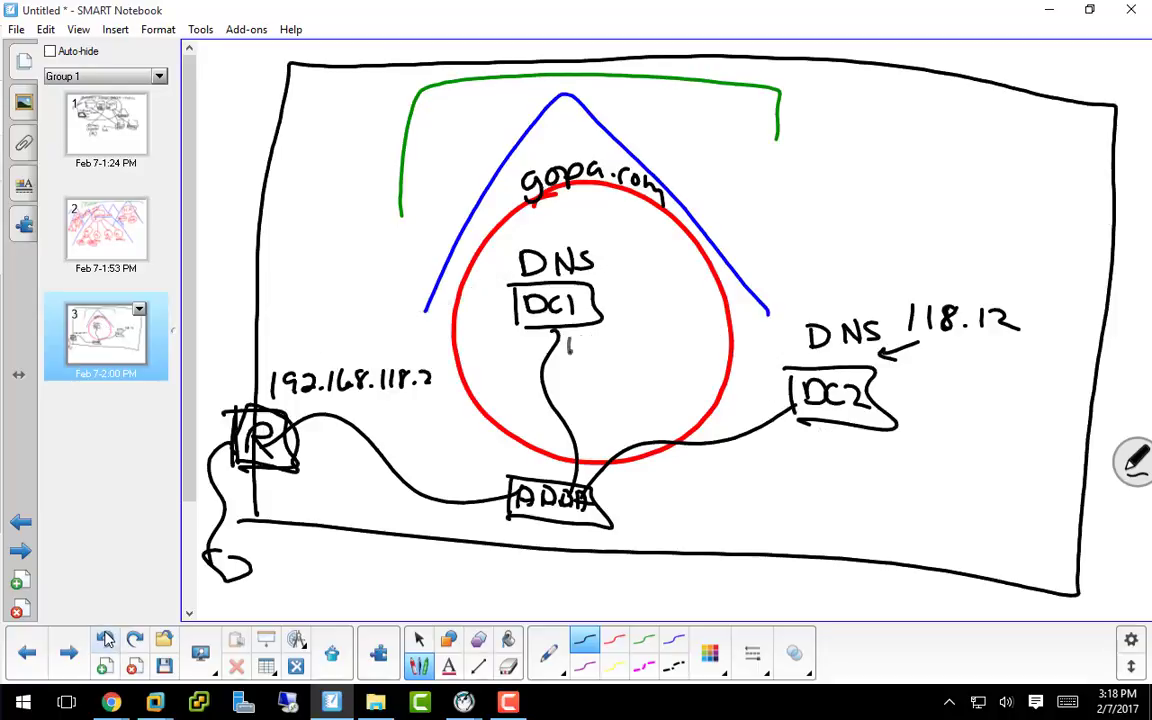
click(105, 638)
click(106, 635)
click(105, 638)
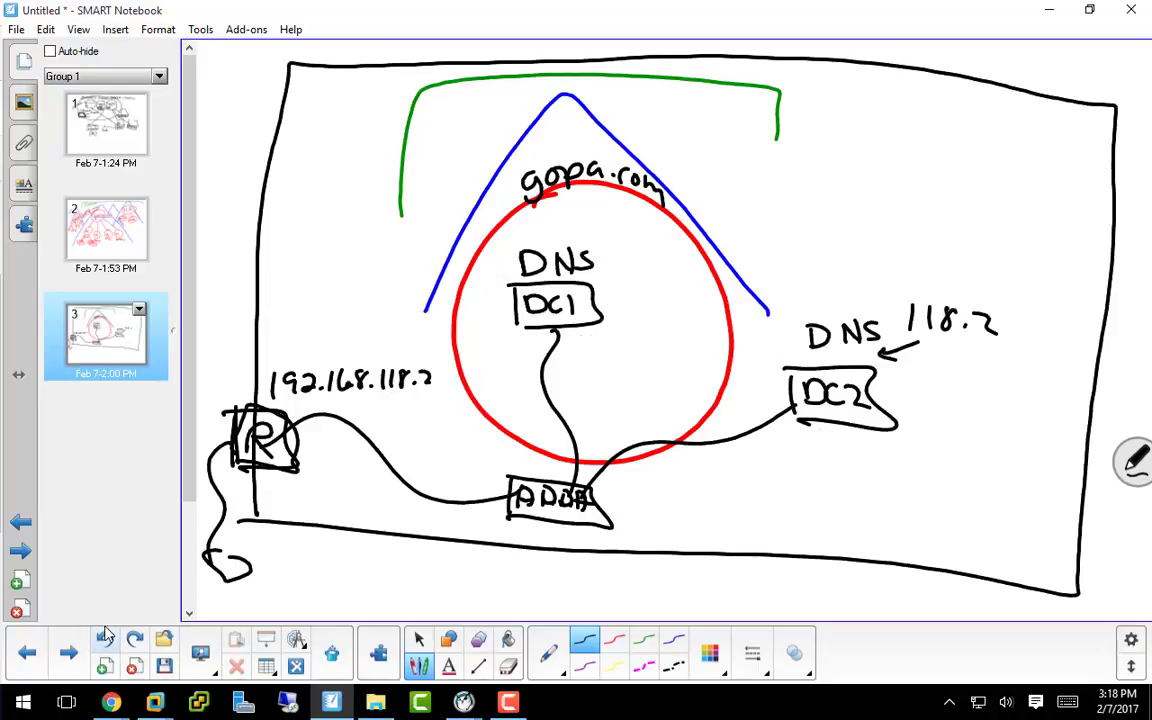
click(105, 638)
click(105, 638)
click(106, 640)
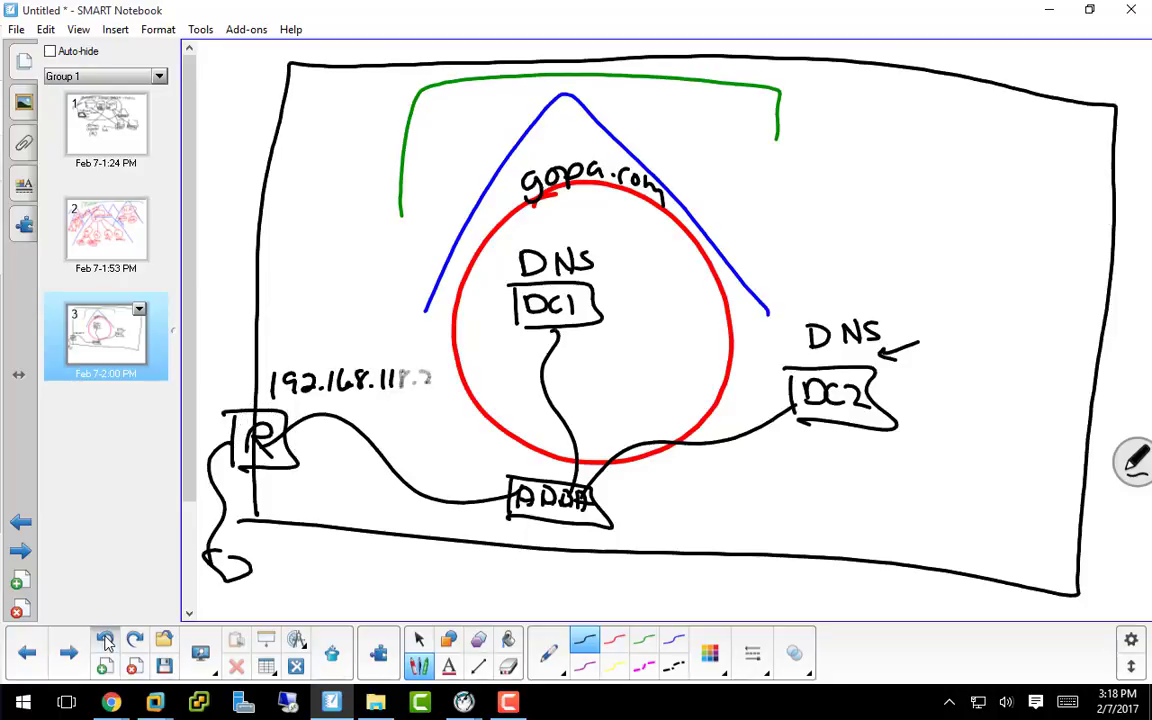
click(106, 640)
click(106, 640)
click(106, 640)
click(105, 638)
click(105, 638)
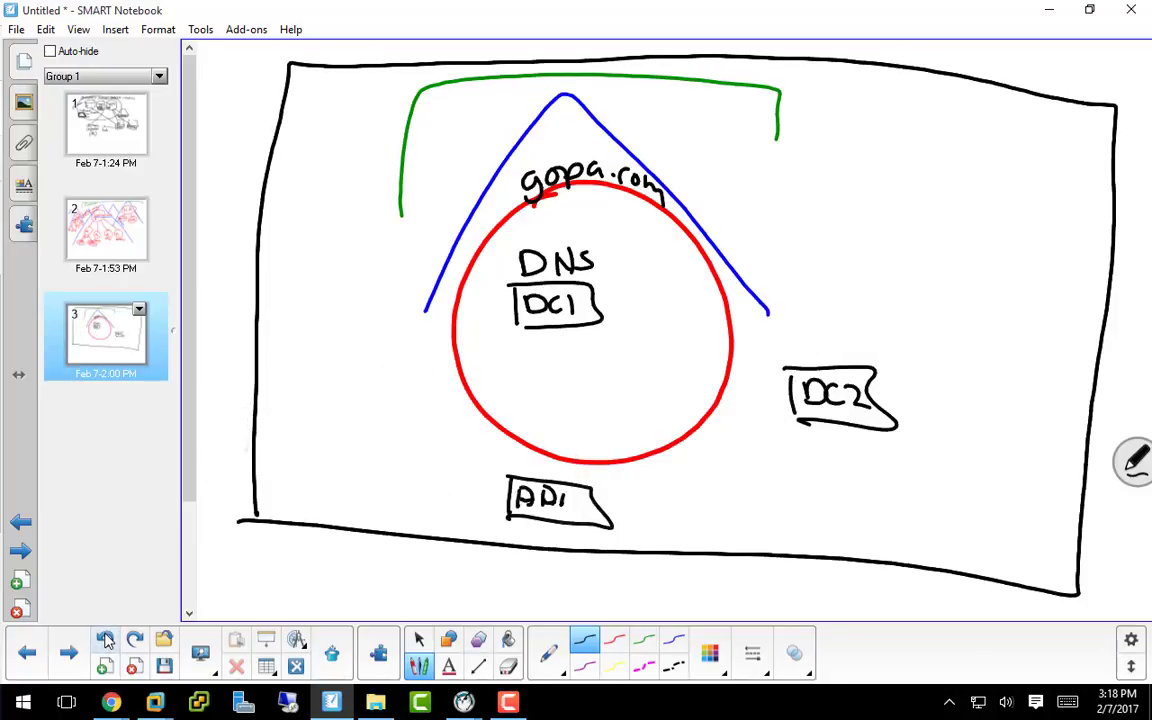
click(105, 638)
click(105, 638)
click(105, 638)
click(105, 638)
Step: Redo to restore the DNS label and DC2's position inside the circle below DC1
click(132, 640)
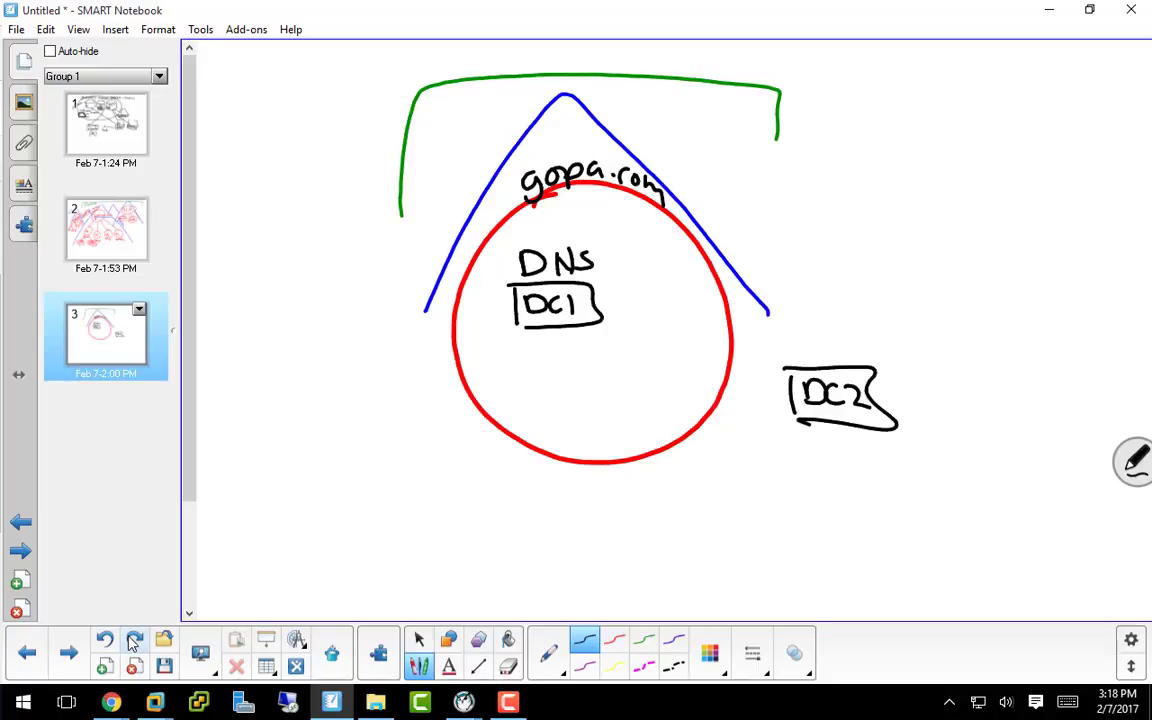
click(133, 640)
click(133, 643)
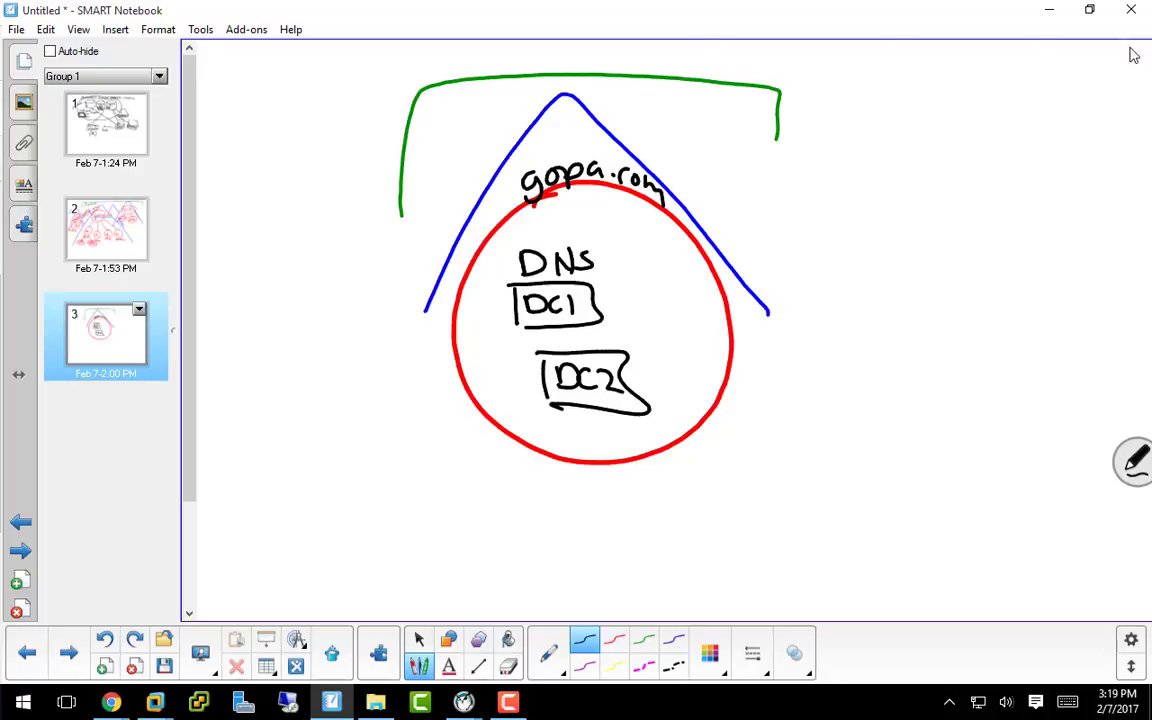
Step: Open the DC2 VM console and run sconfig at the prompt
click(143, 712)
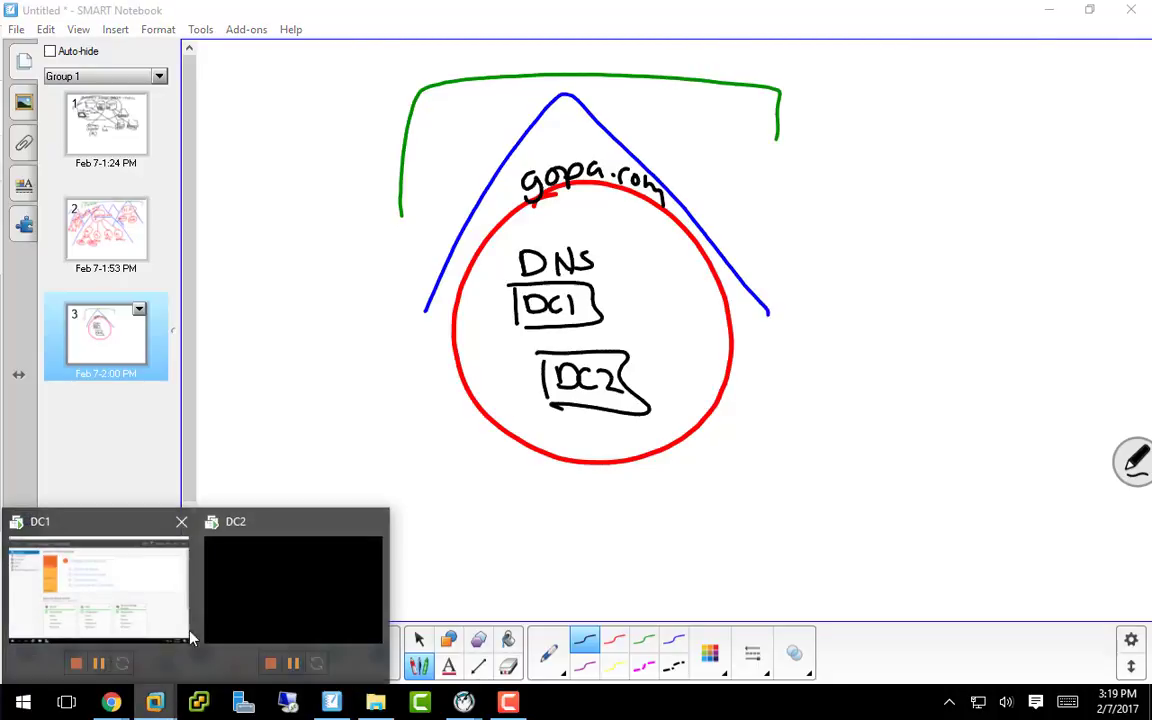
click(170, 567)
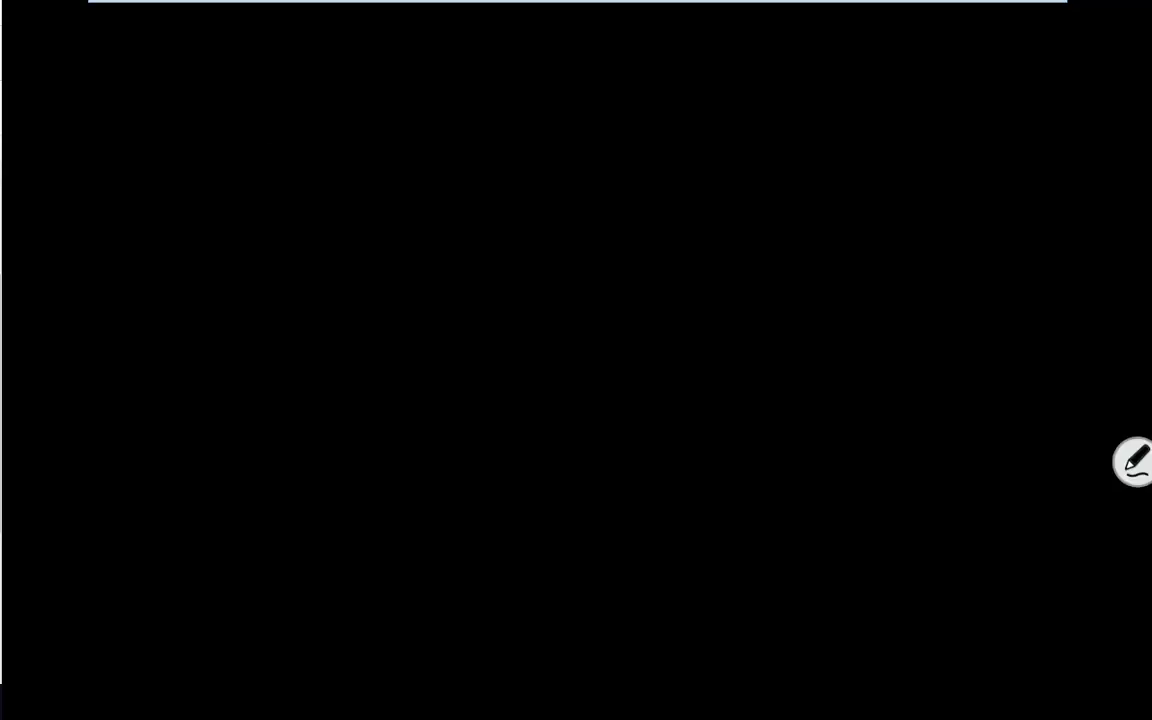
key(Return)
key(Return)
key(Return)
key(Return)
key(Return)
key(Return)
key(Return)
key(Return)
key(Return)
key(Return)
key(Return)
key(Return)
key(Return)
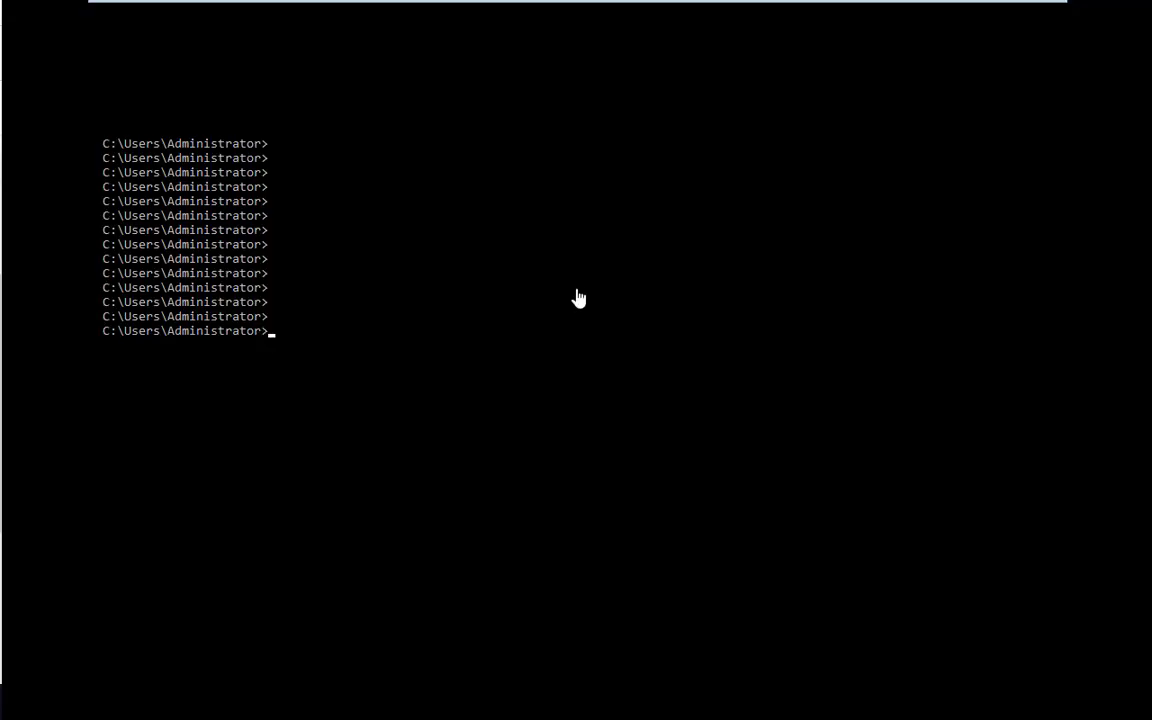
text(sconfig)
key(Return)
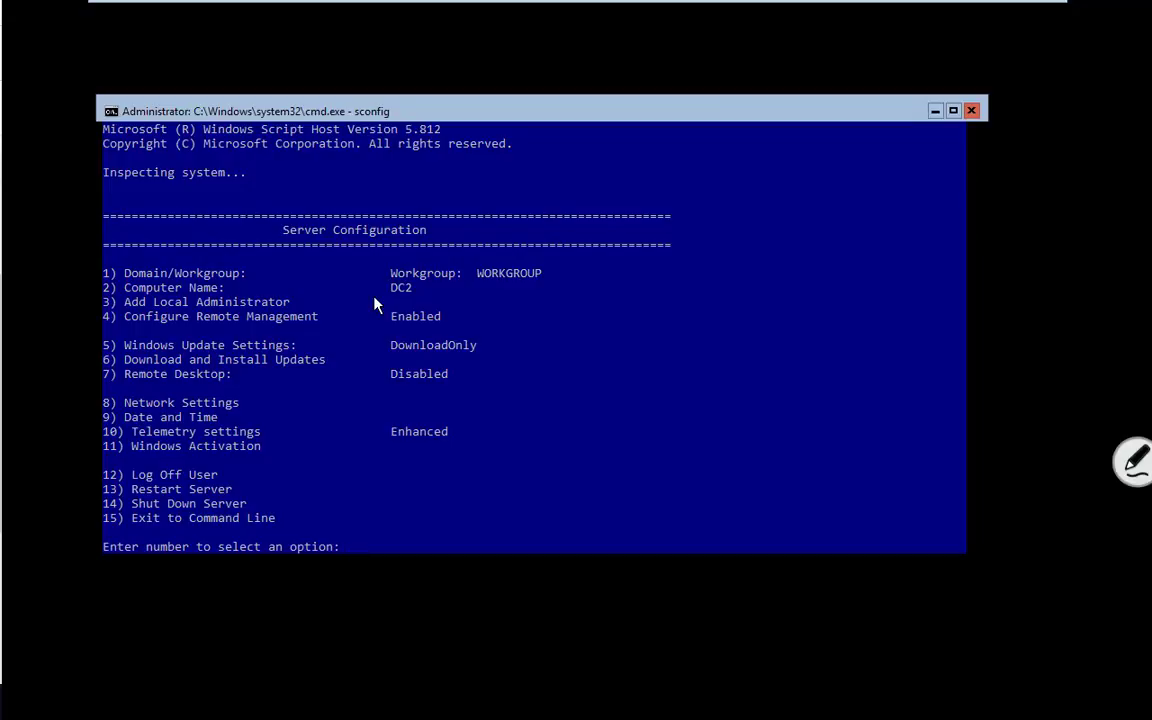
Step: In sconfig, choose 8 (Network Settings) and select adapter 1 with static IP 192.168.118.13
text(8)
key(Return)
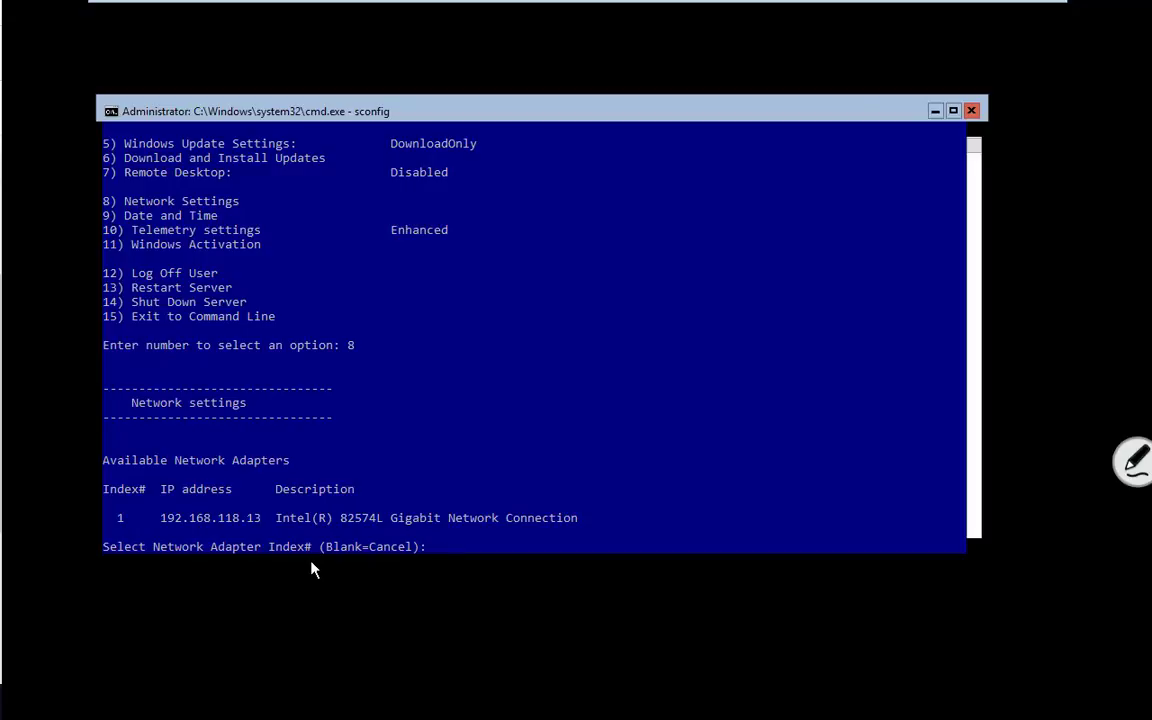
text(1)
key(Return)
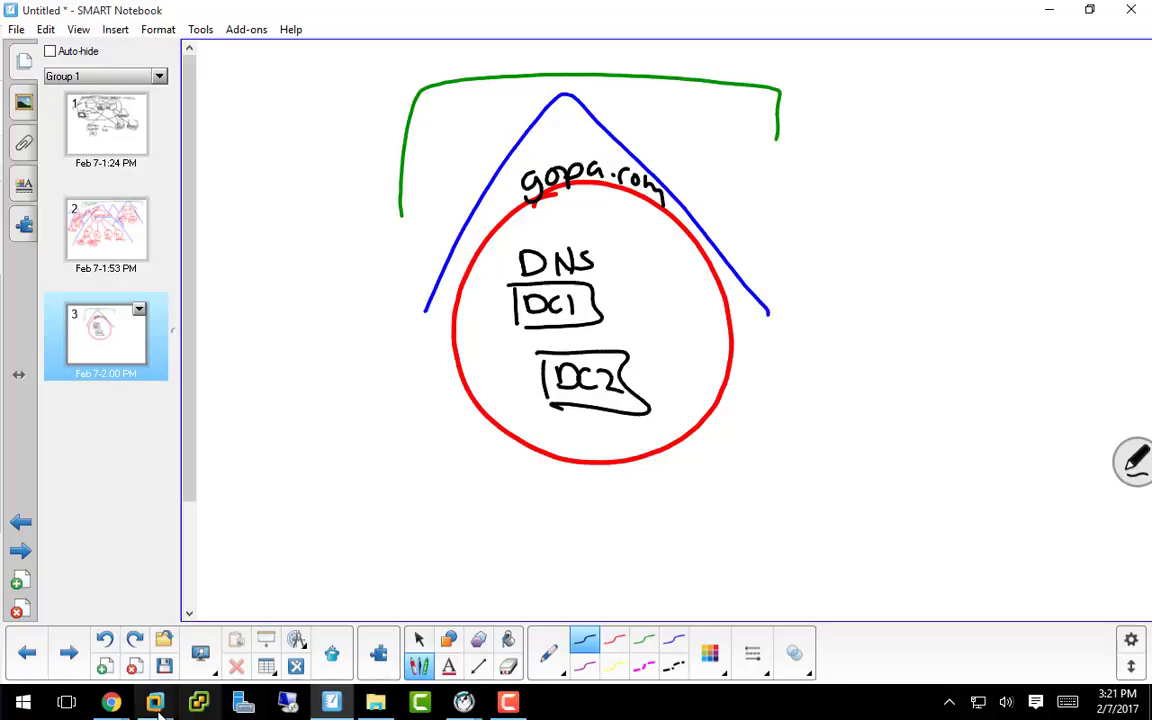
mouse_move(155, 702)
click(145, 599)
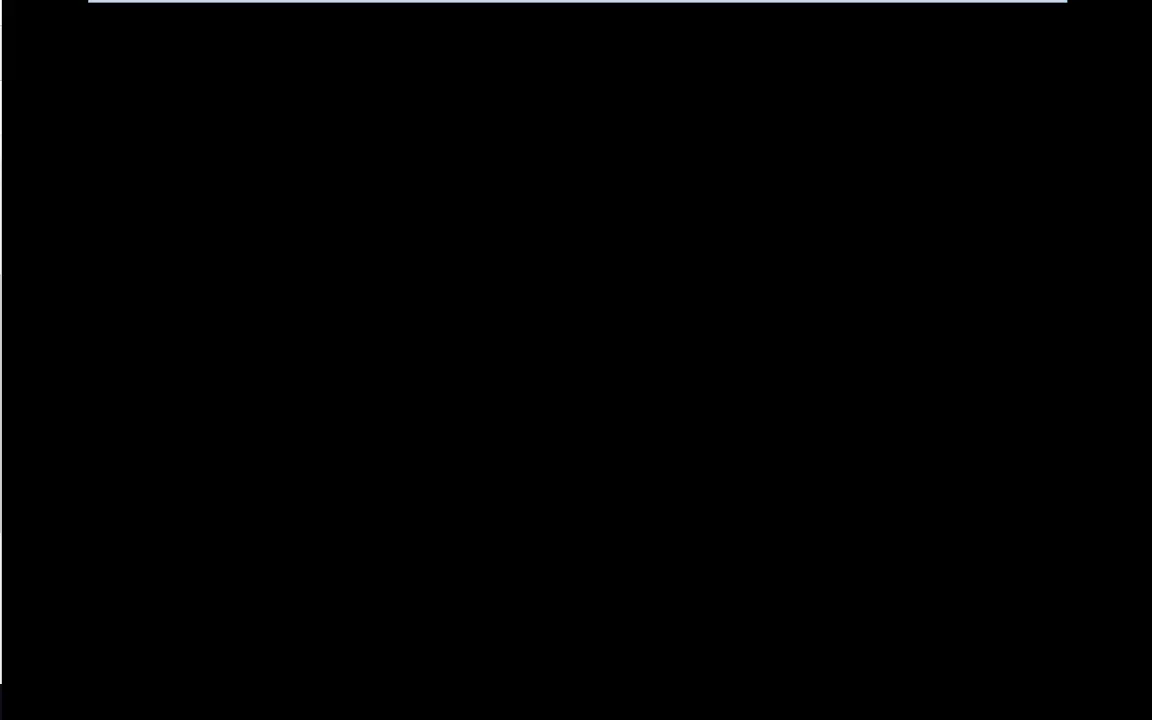
Step: Via option 2, set DC2's preferred DNS to 192.168.118.12, leave alternate blank, and exit with 4
mouse_move(442, 6)
click(818, 12)
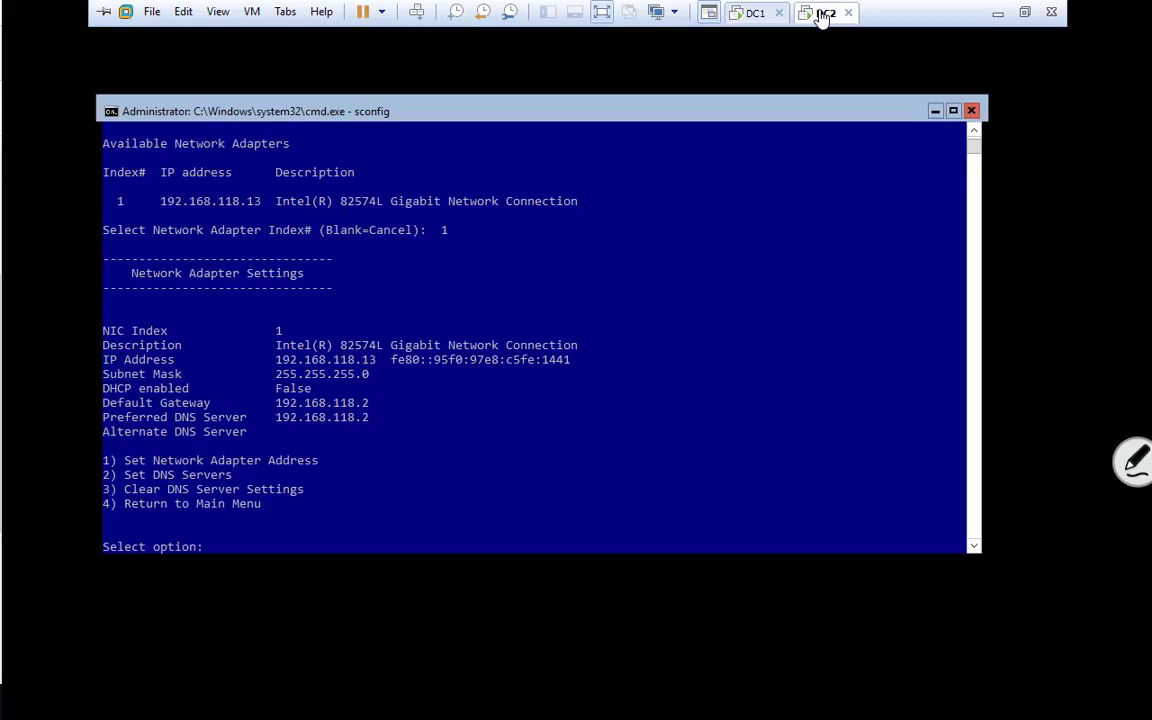
click(580, 431)
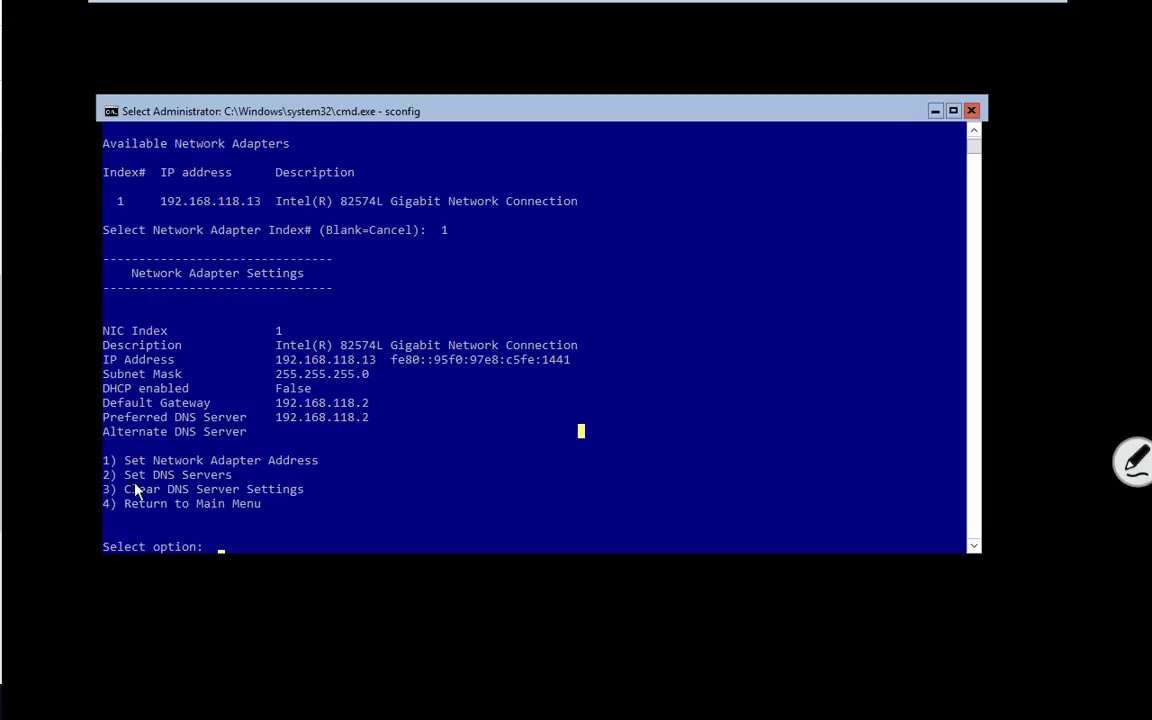
text(2)
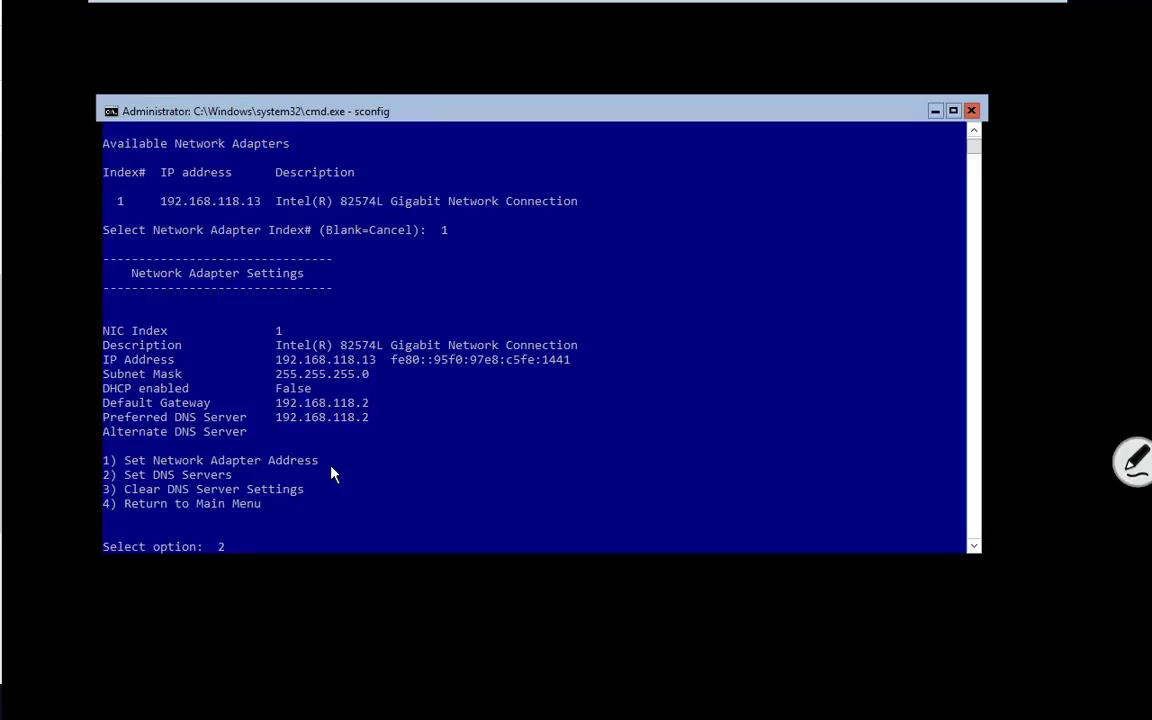
key(Return)
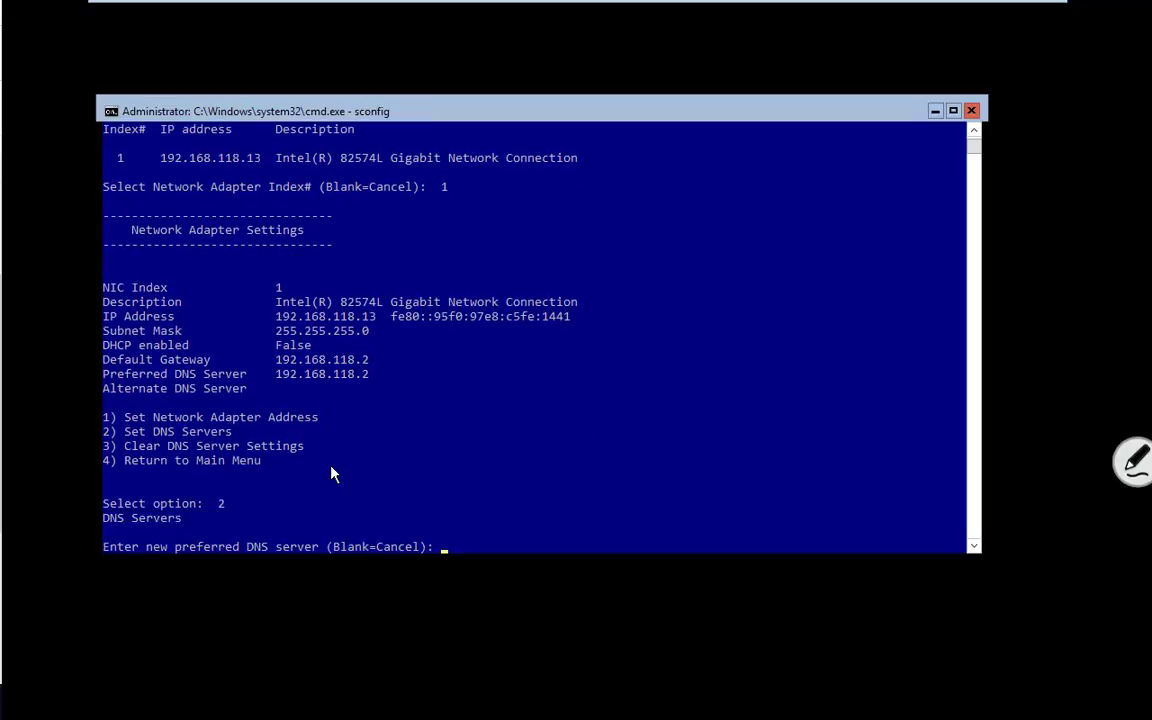
text(192.168.118.12)
key(Return)
key(Return)
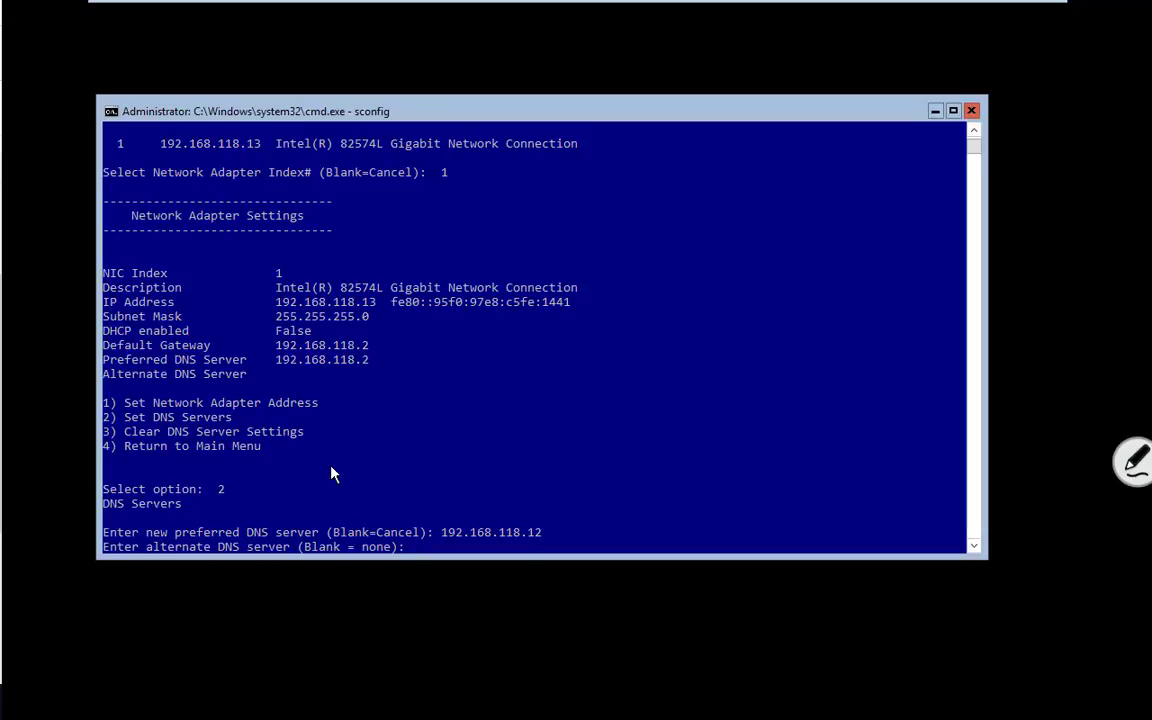
key(Return)
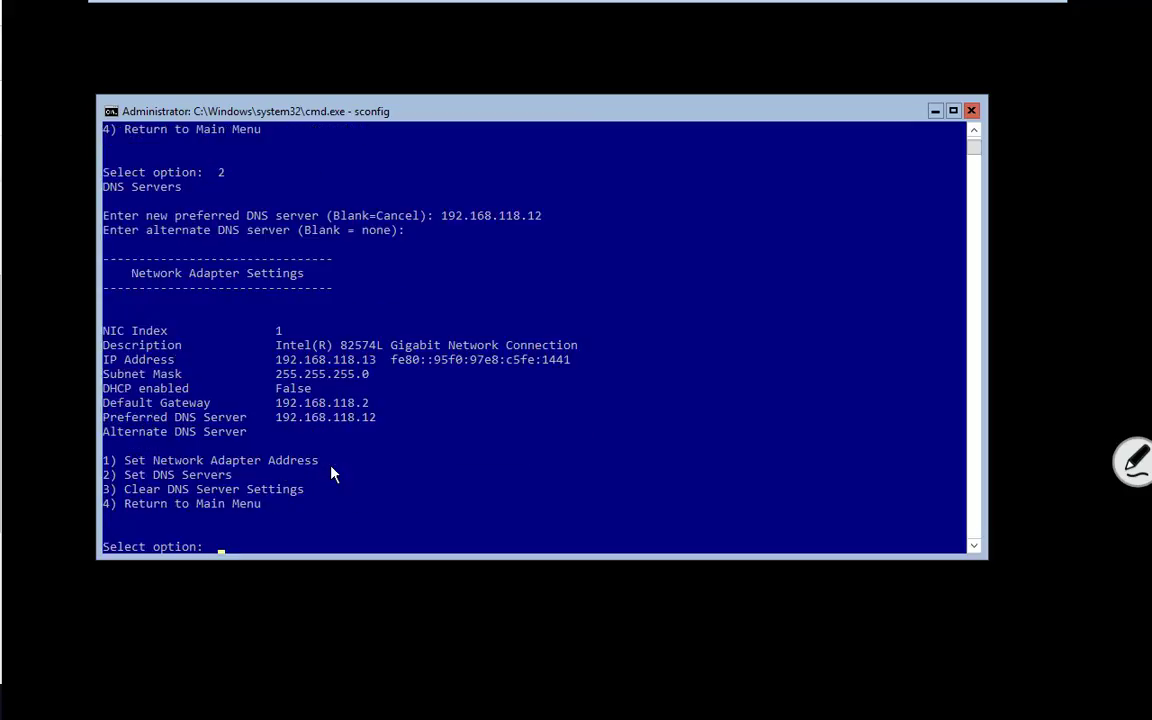
text(4)
key(Return)
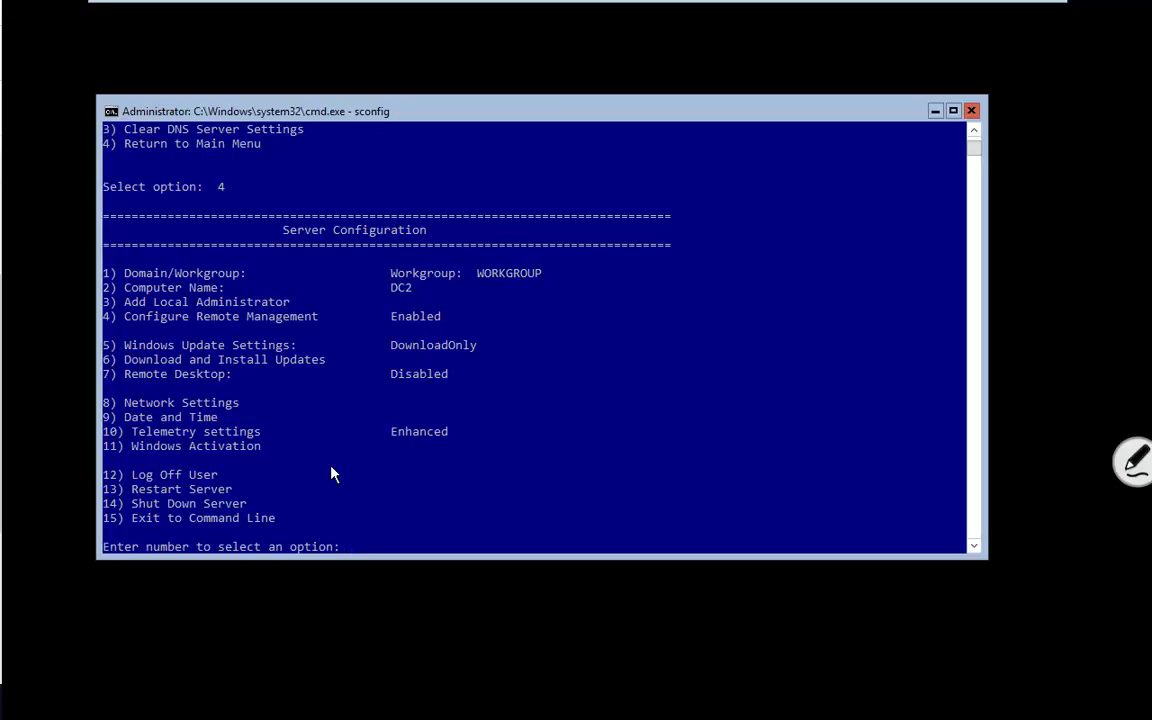
text(15)
key(Return)
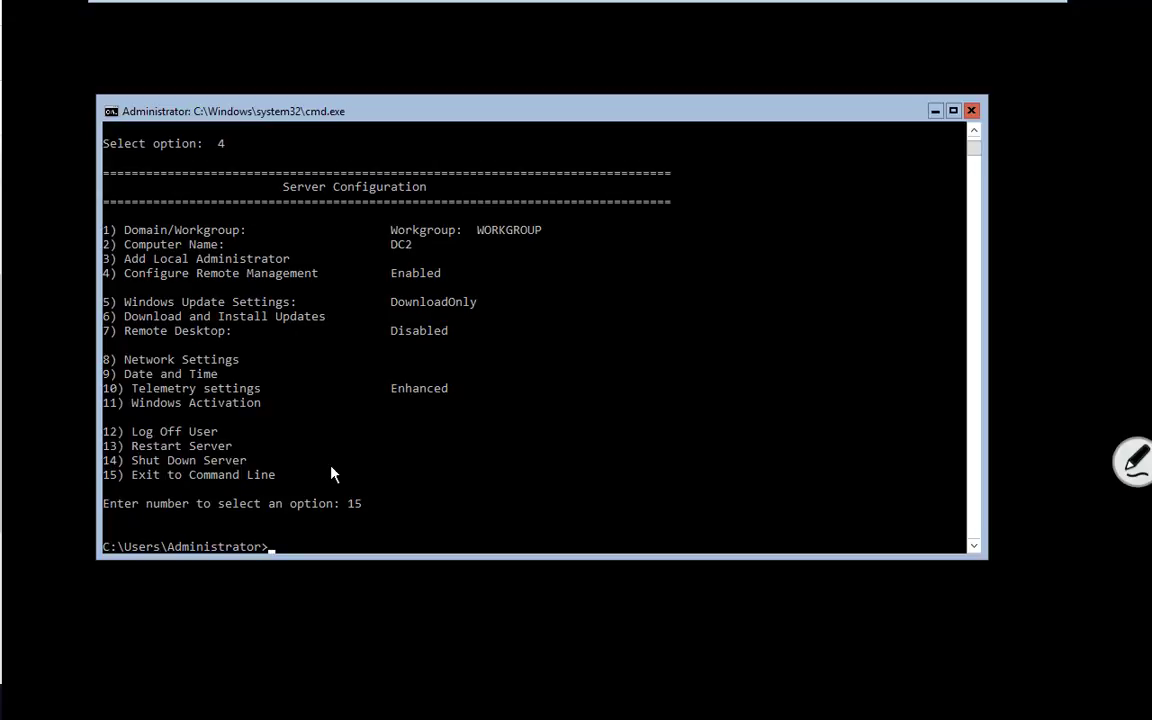
text(instal)
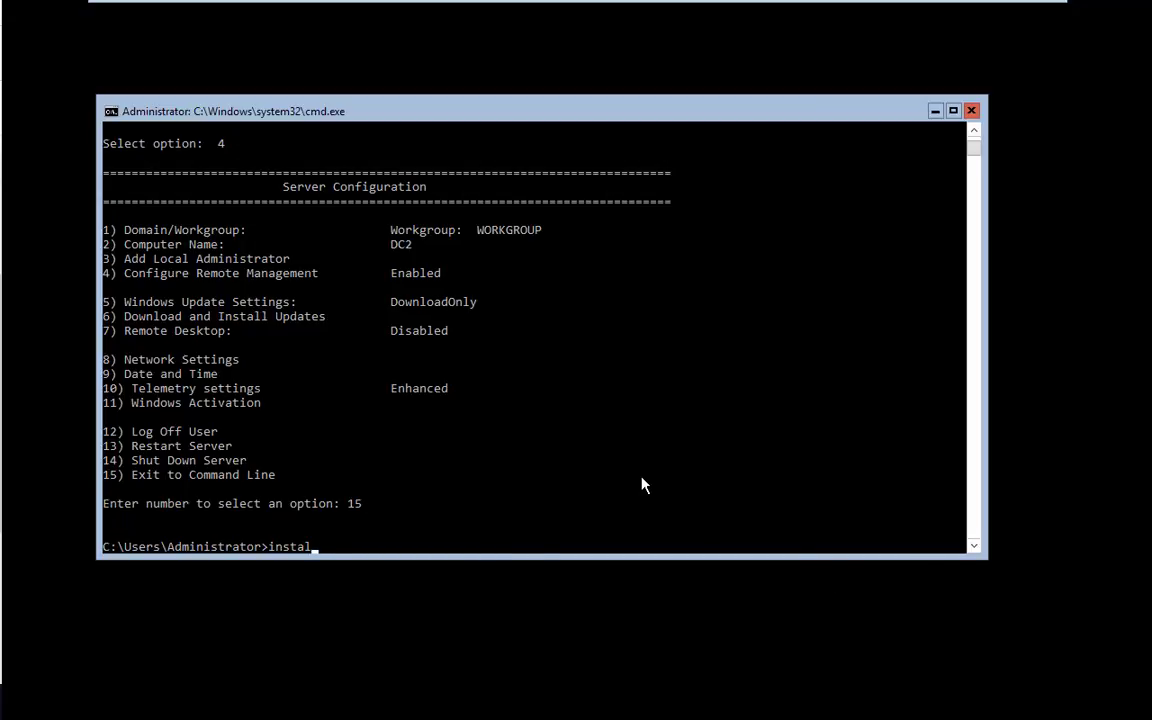
key(BackSpace)
key(BackSpace)
key(BackSpace)
key(BackSpace)
key(BackSpace)
key(BackSpace)
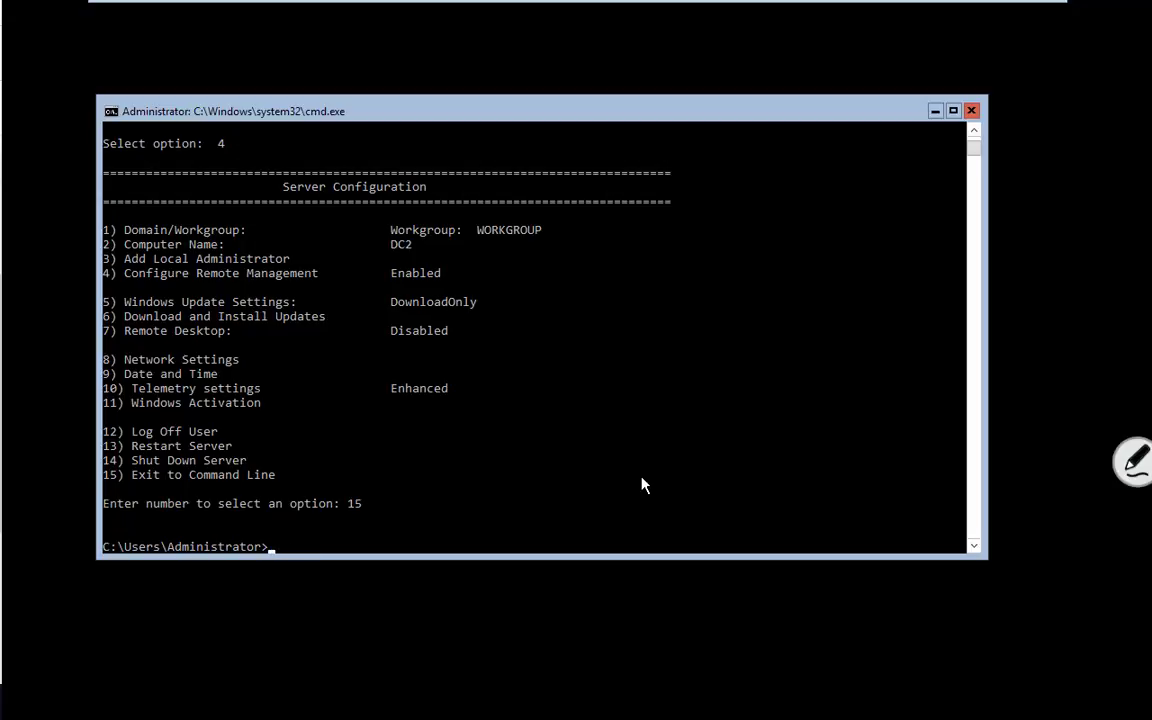
text(sconfig)
key(Return)
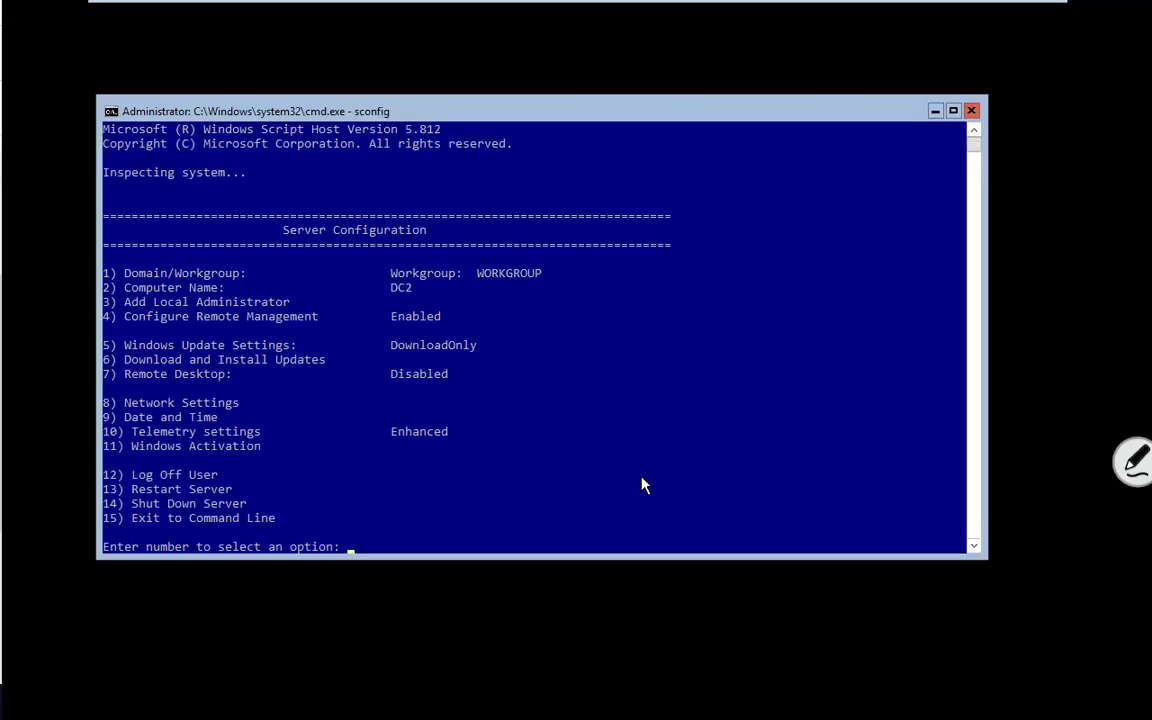
Step: Join DC2 to domain gopa.com using the gopa\administrator account and its password
text(1)
key(Return)
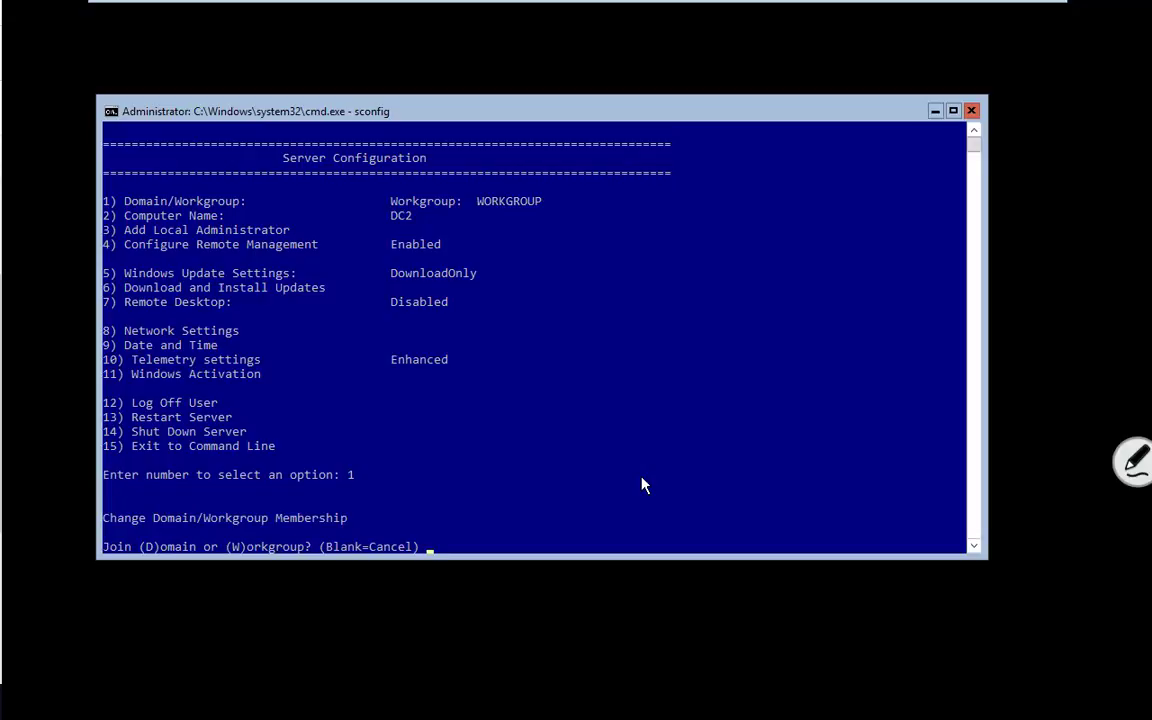
text(d)
key(Return)
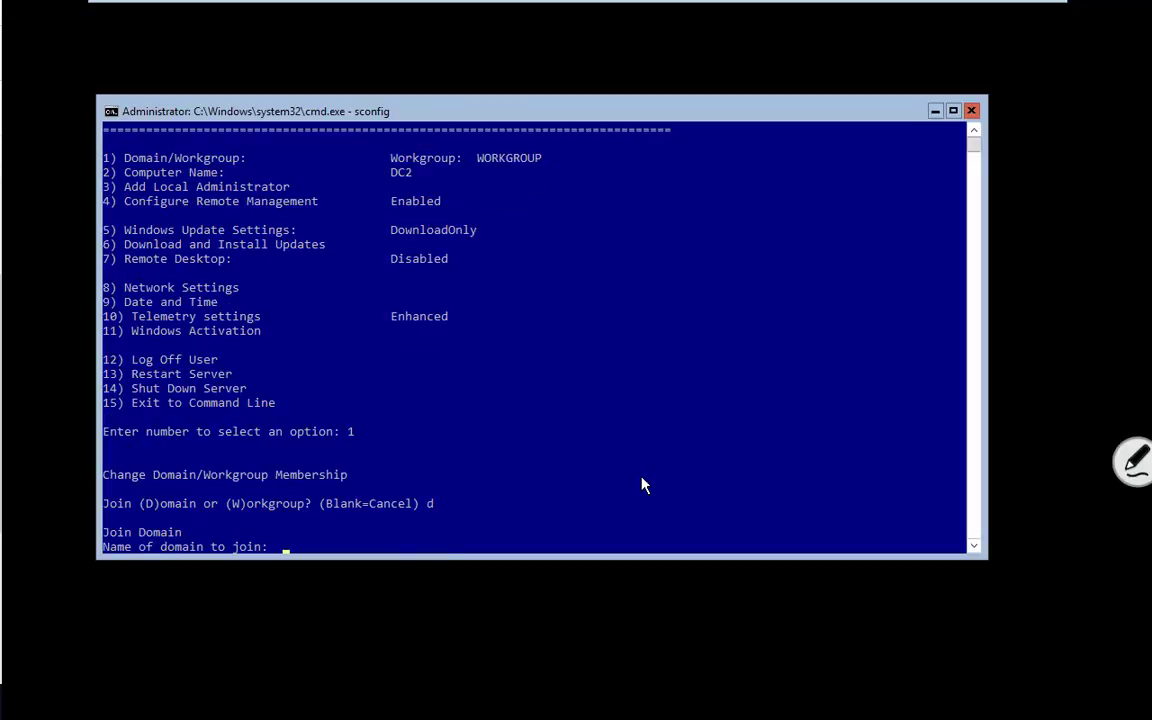
text(gopa.com)
key(Return)
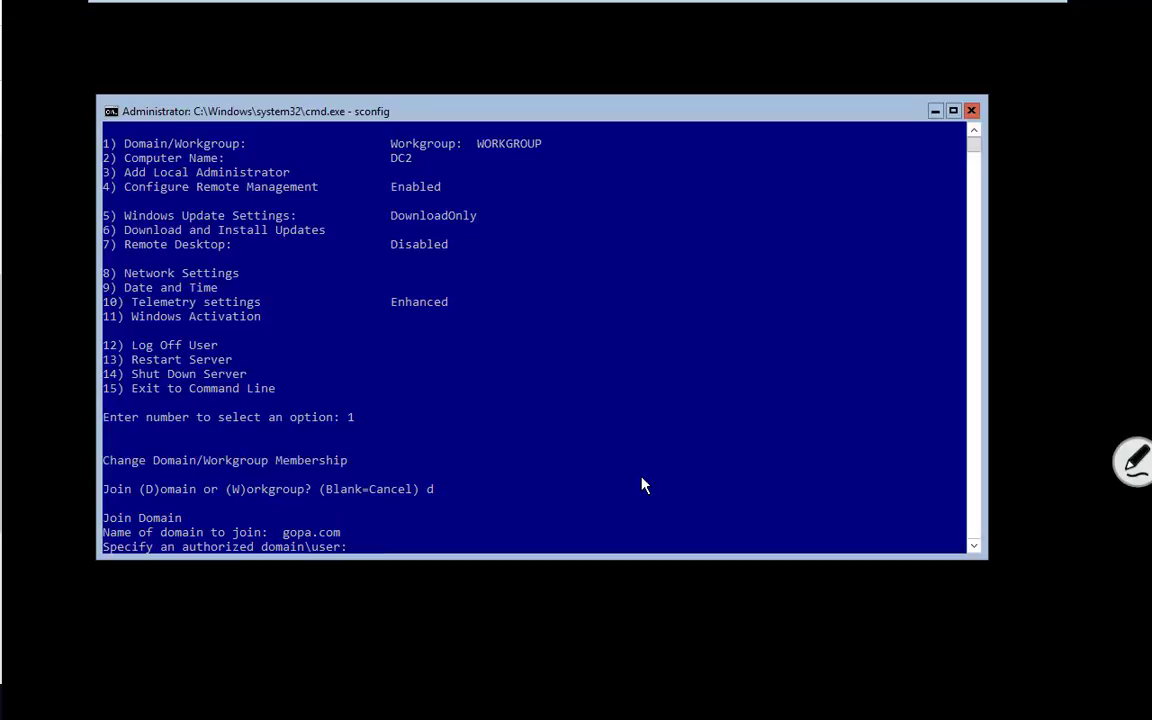
text(gopa\administrator)
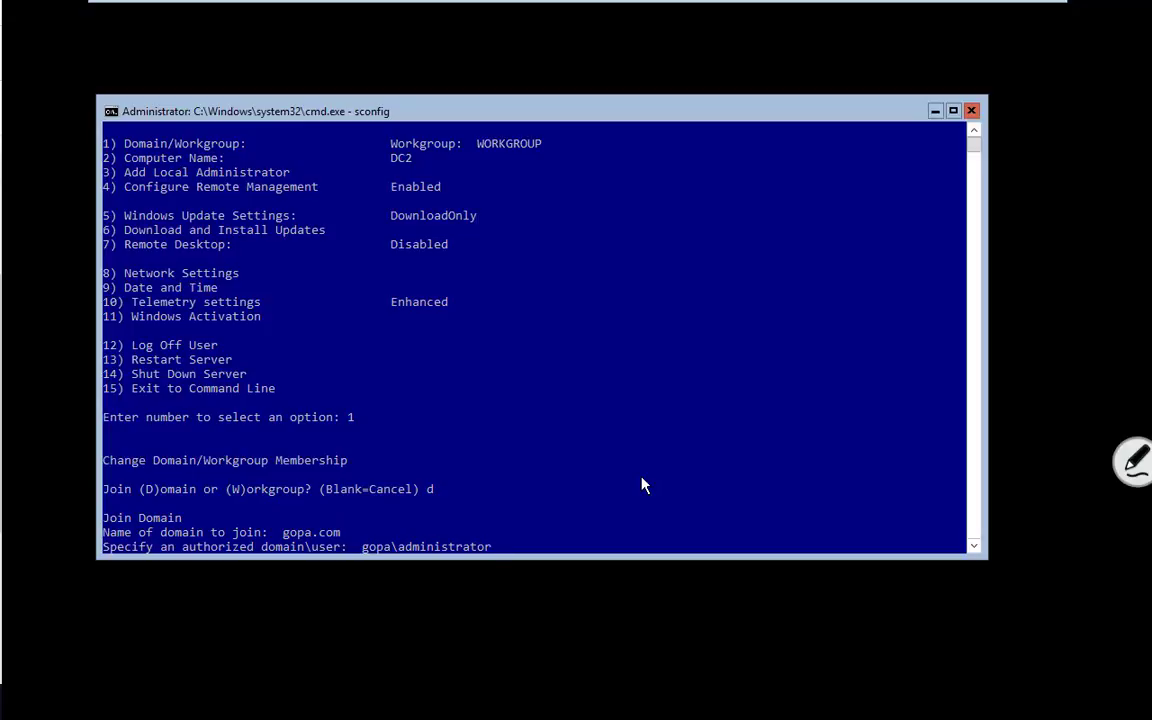
key(Return)
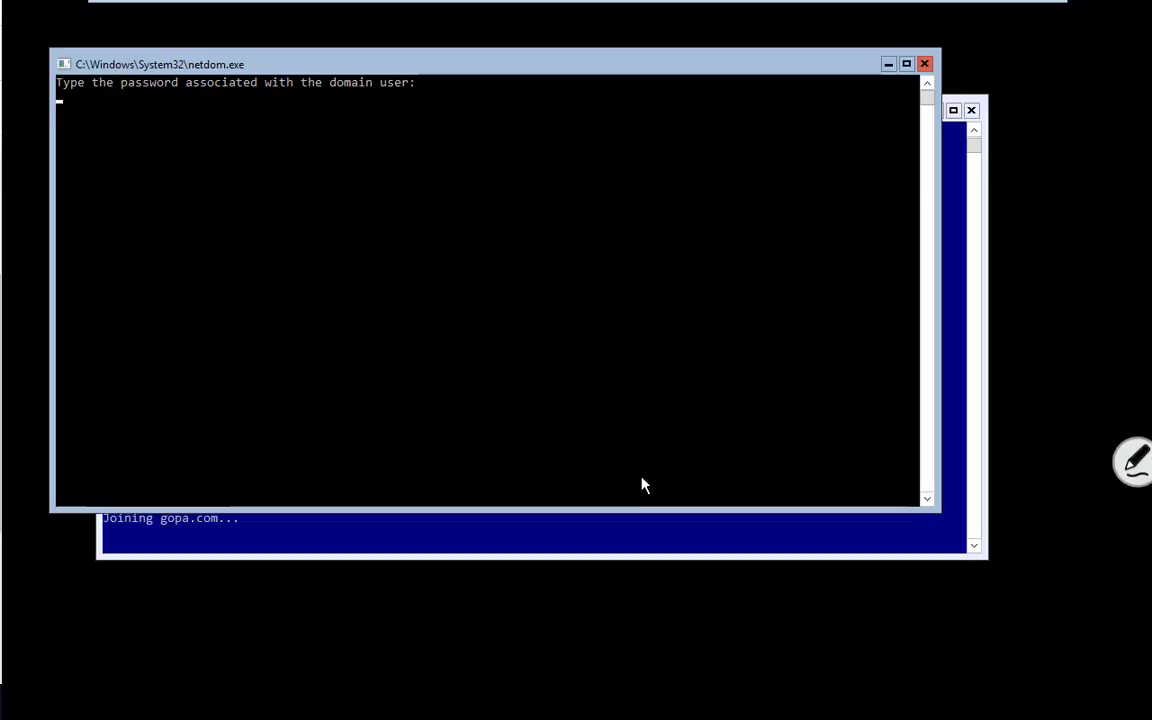
key(Return)
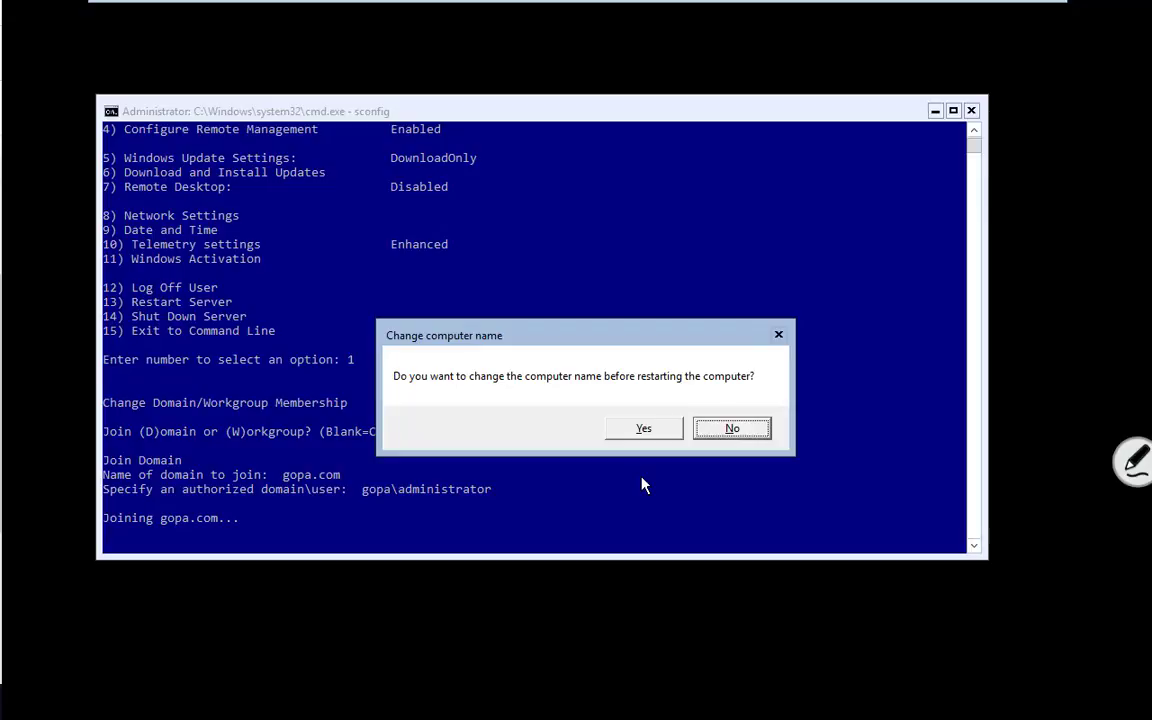
Step: Decline renaming the computer, keeping DC2, and accept the restart
click(725, 430)
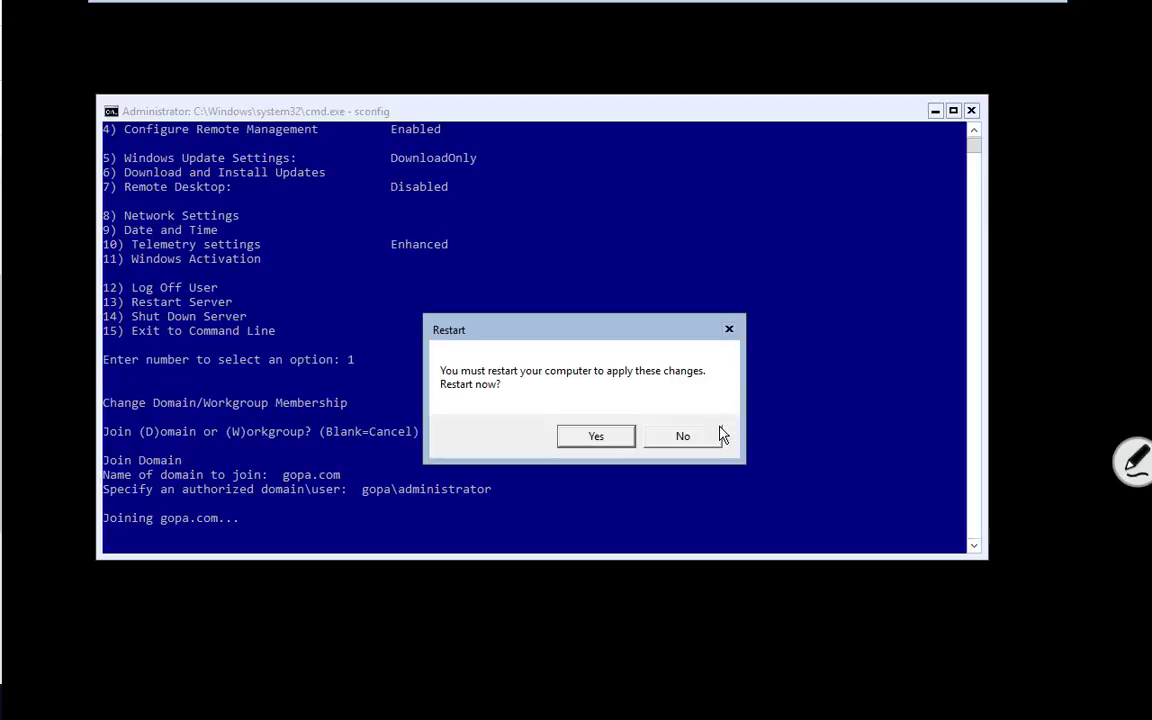
click(596, 440)
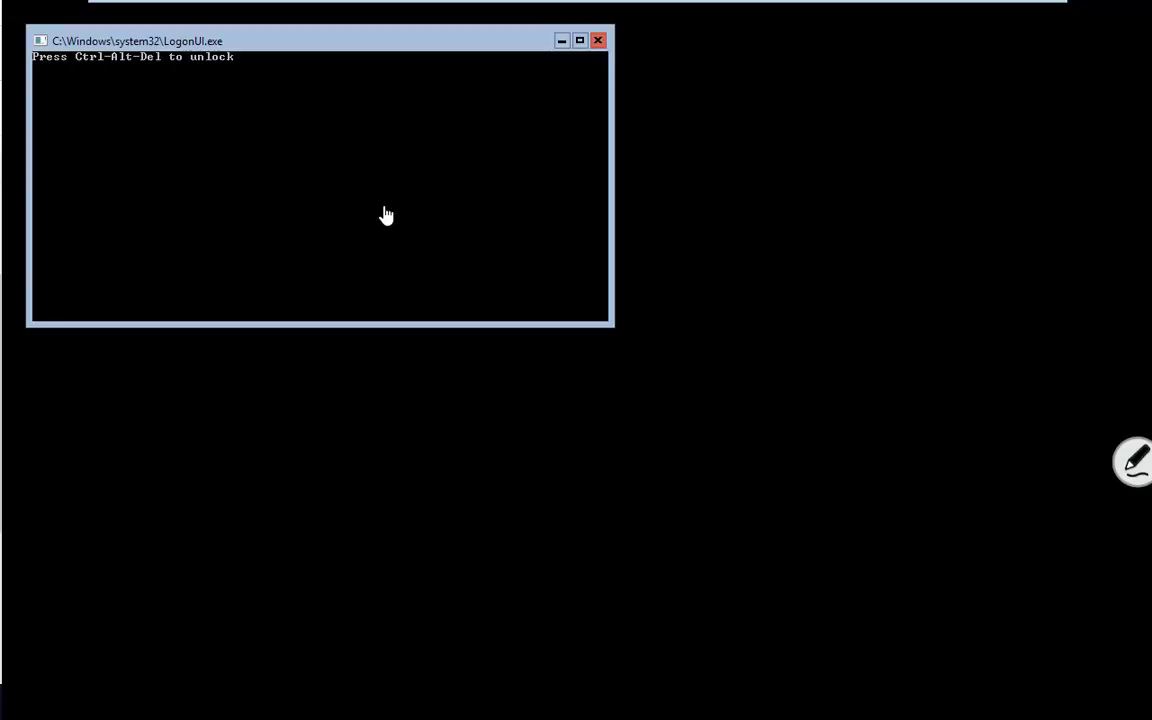
Step: Sign back in to DC2 as Administrator, re-entering the mistyped password
key(ctrl+alt+Delete)
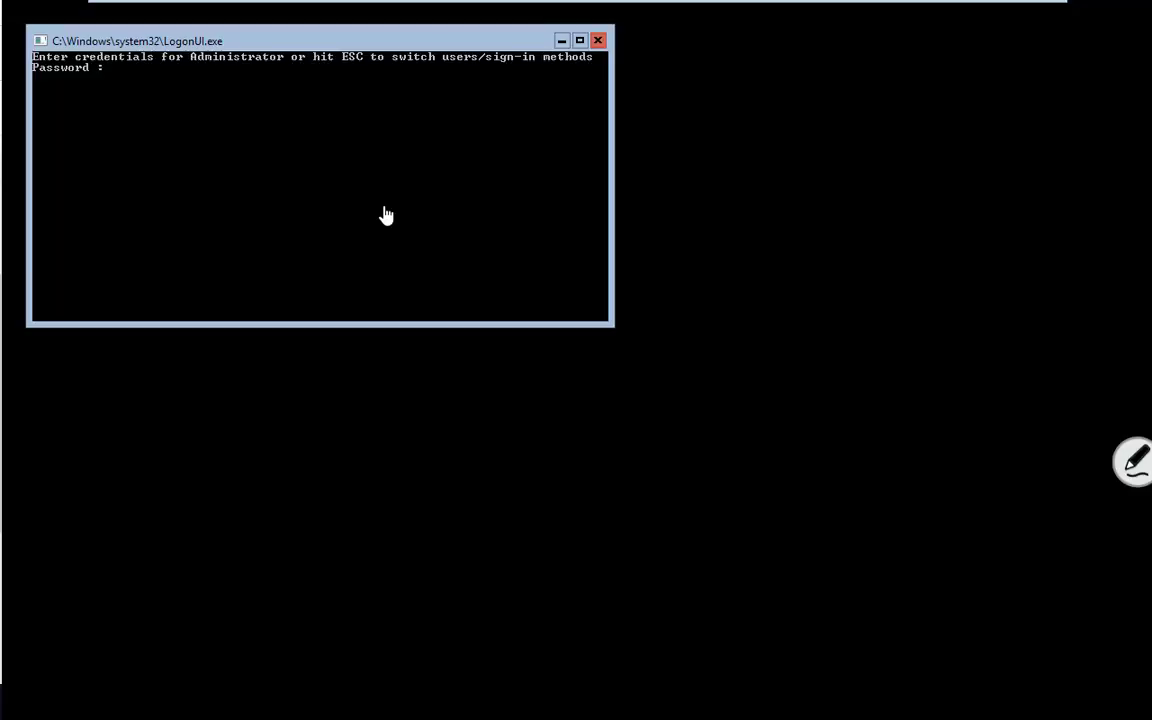
text(****)
key(BackSpace)
key(BackSpace)
key(BackSpace)
key(BackSpace)
text(*******)
key(Return)
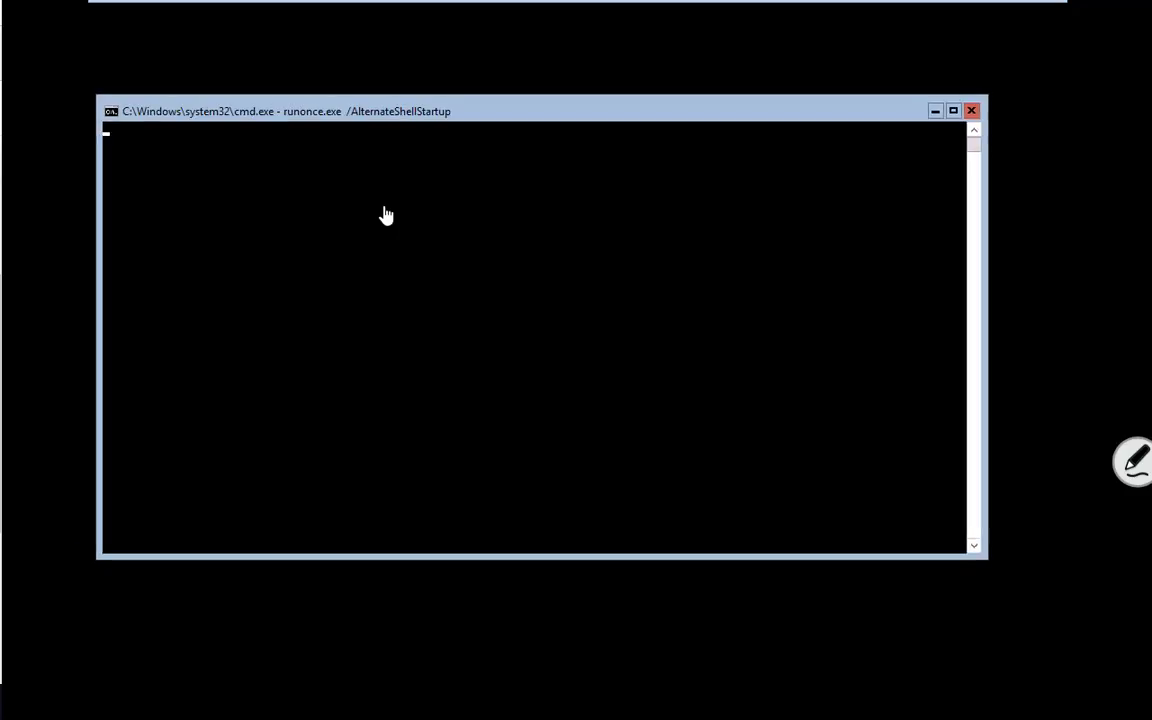
Step: Run sconfig to confirm DC2 now reports Domain: gopa.com
text(sconfig)
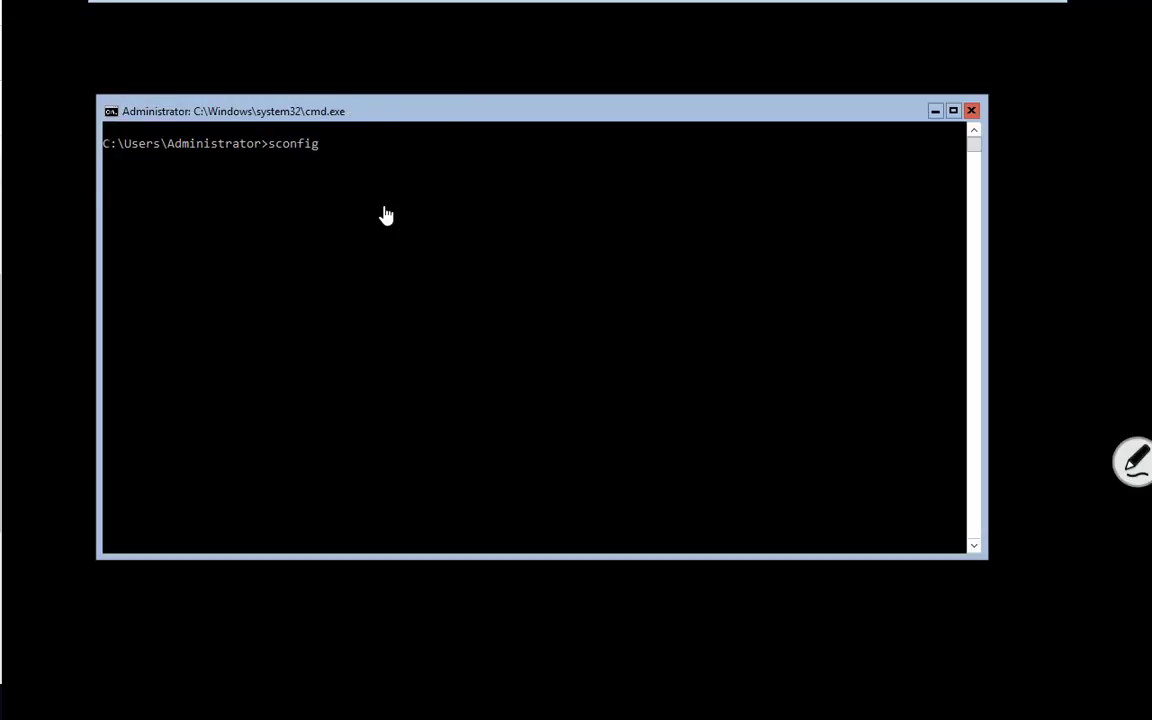
key(Return)
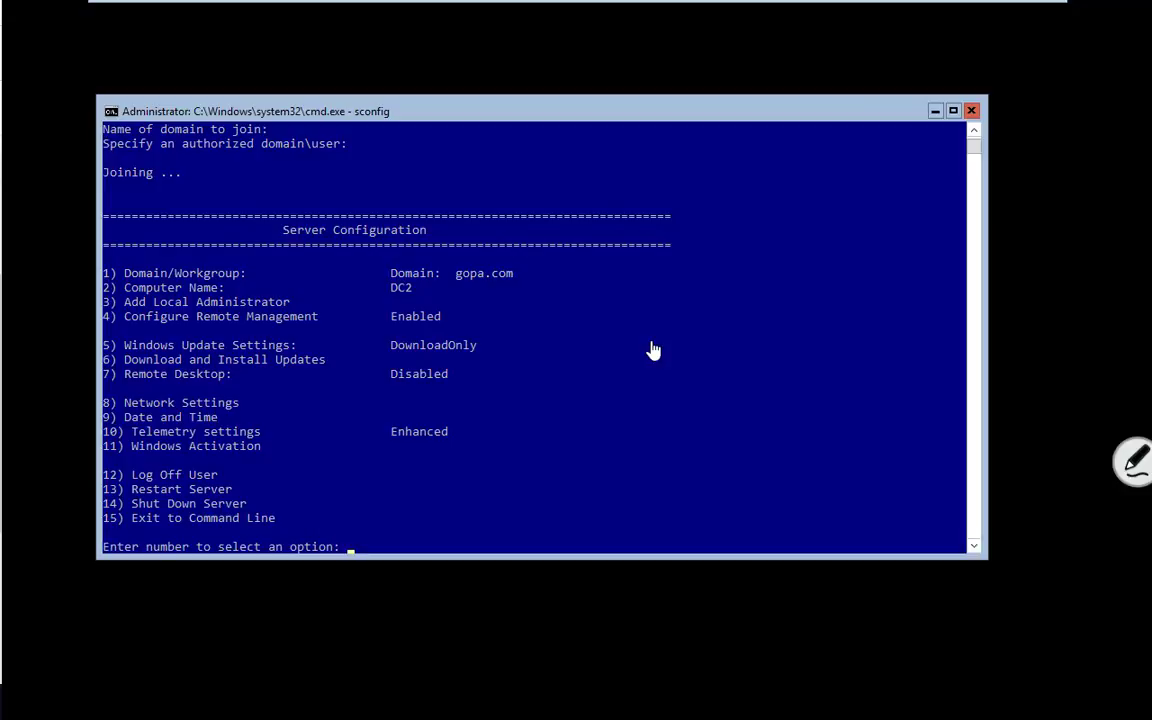
mouse_move(473, 3)
Step: Open a new VMware Workstation window on the other monitor and move the DC2 tab into it
mouse_move(676, 3)
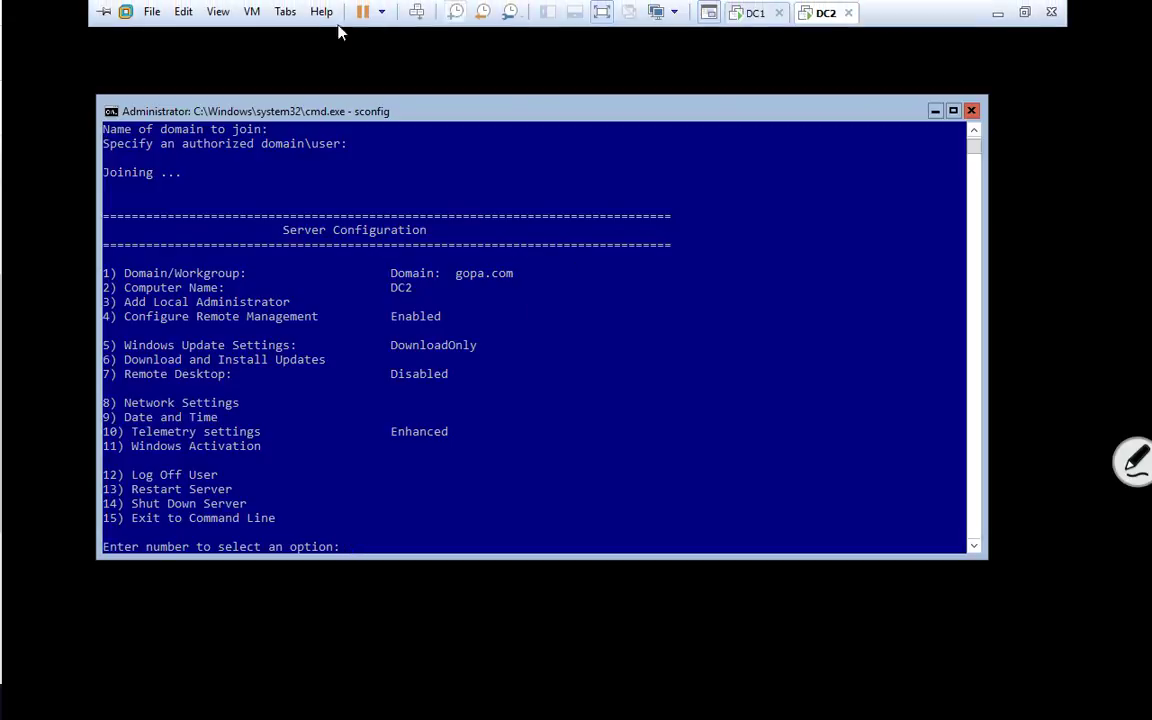
click(150, 12)
click(167, 56)
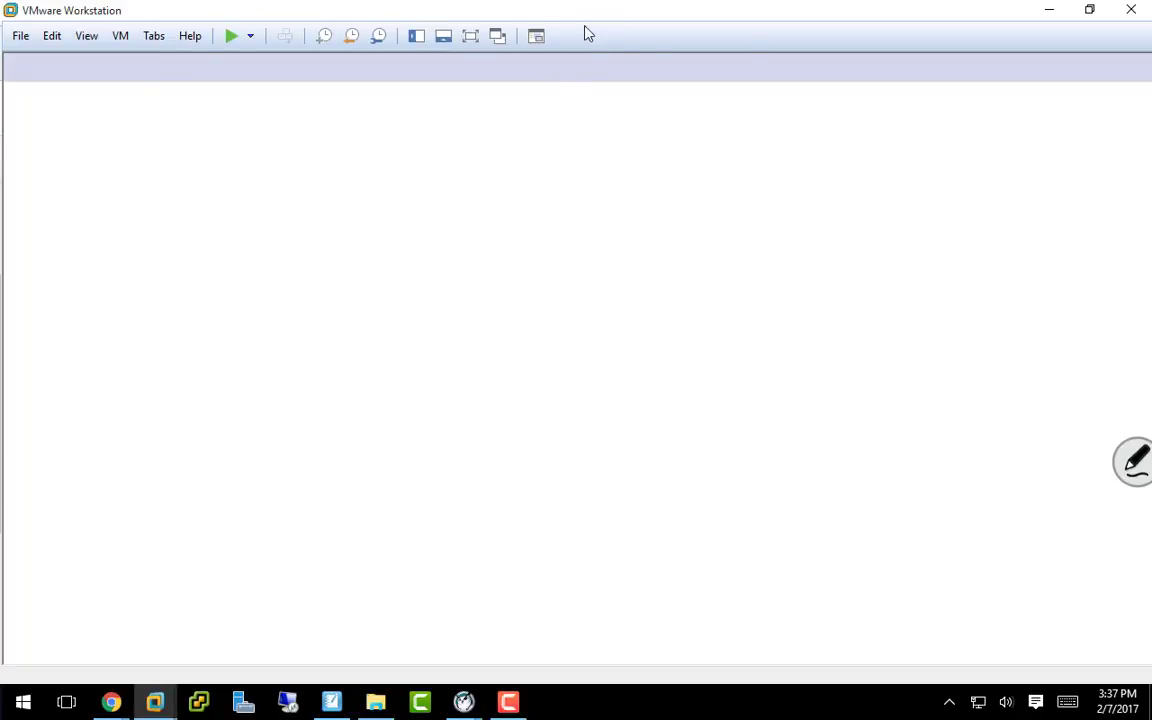
drag(582, 14, 2, 360)
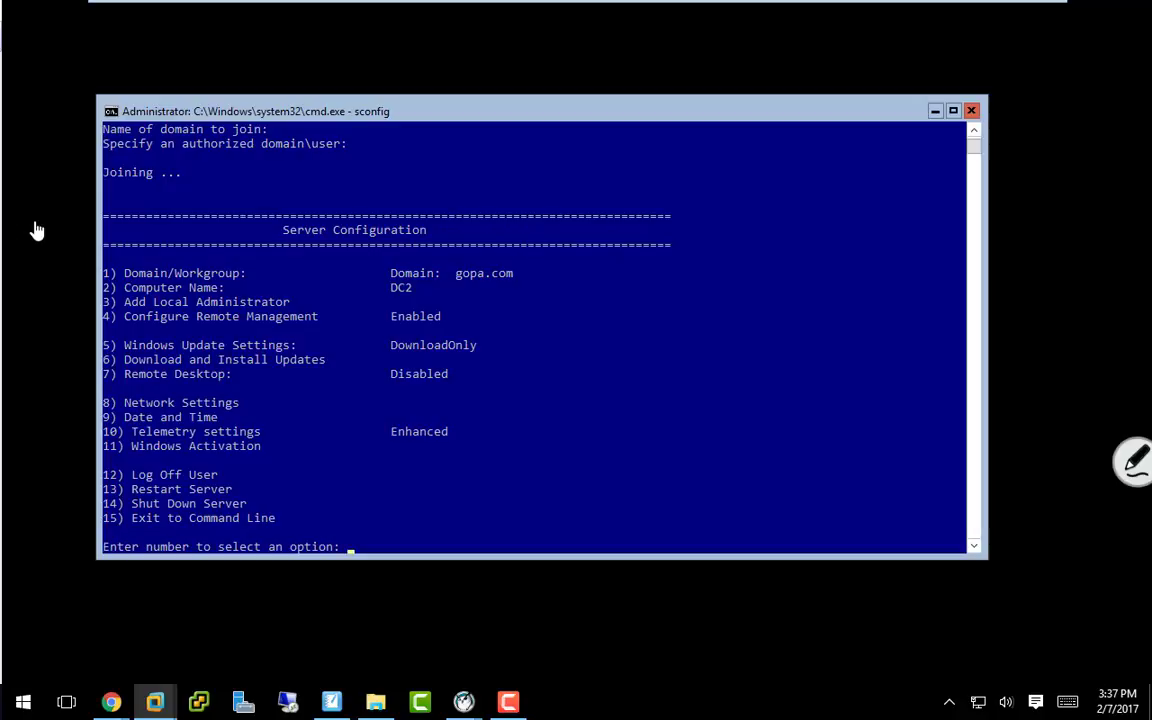
mouse_move(195, 3)
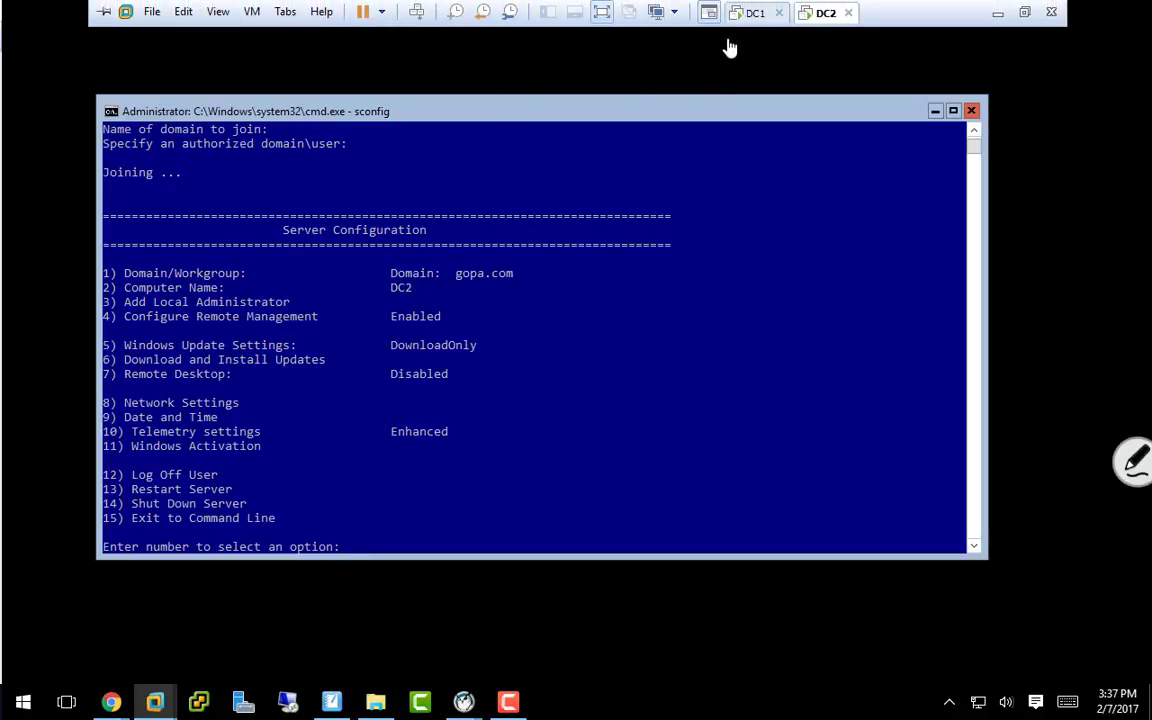
drag(826, 13, 2, 302)
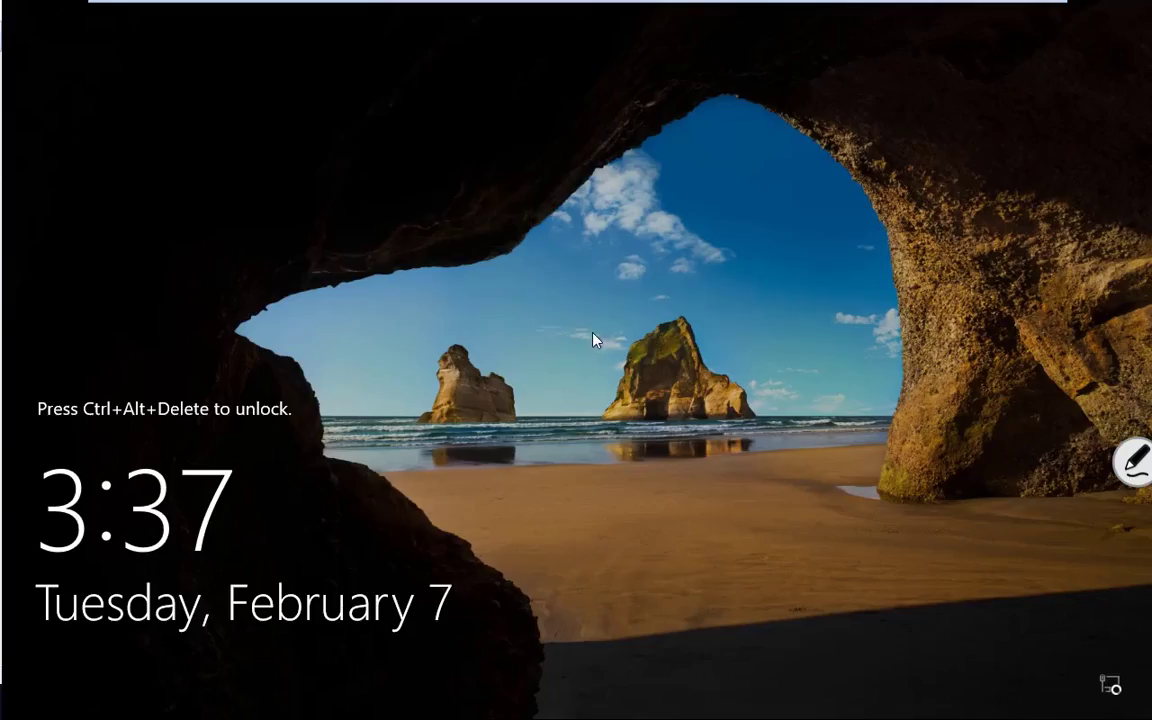
Step: Sign in to DC1 as domain administrator and show Server Manager's All Servers list
key(ctrl+alt+Delete)
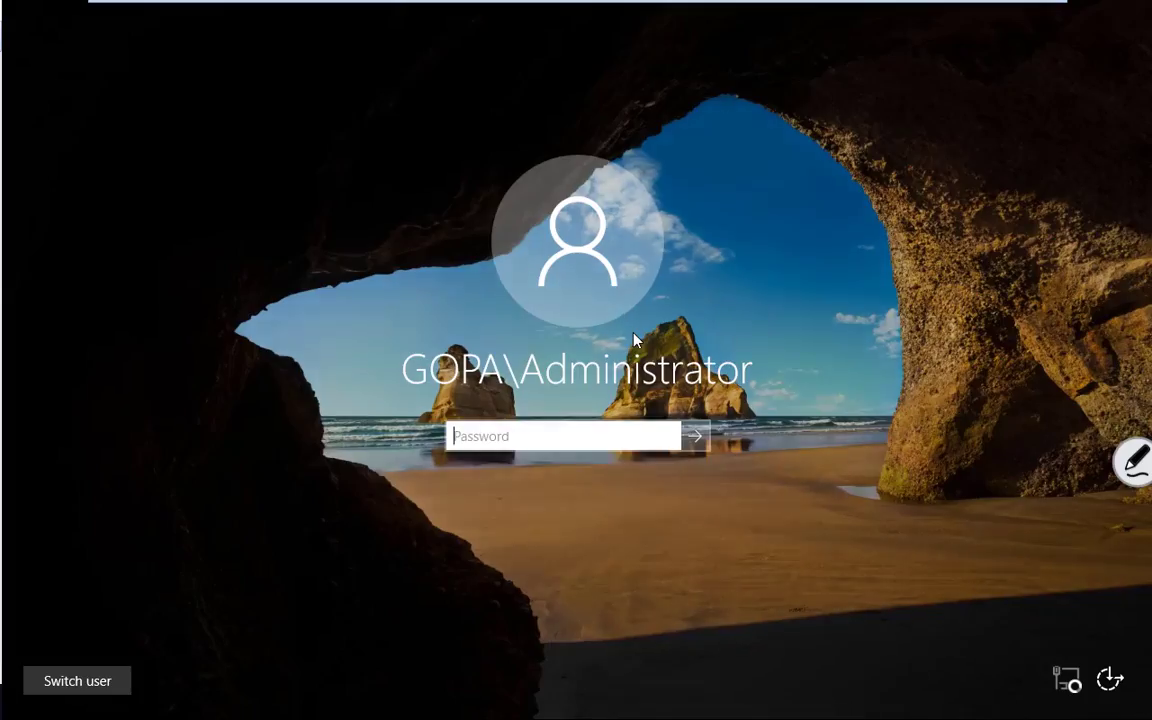
text(•)
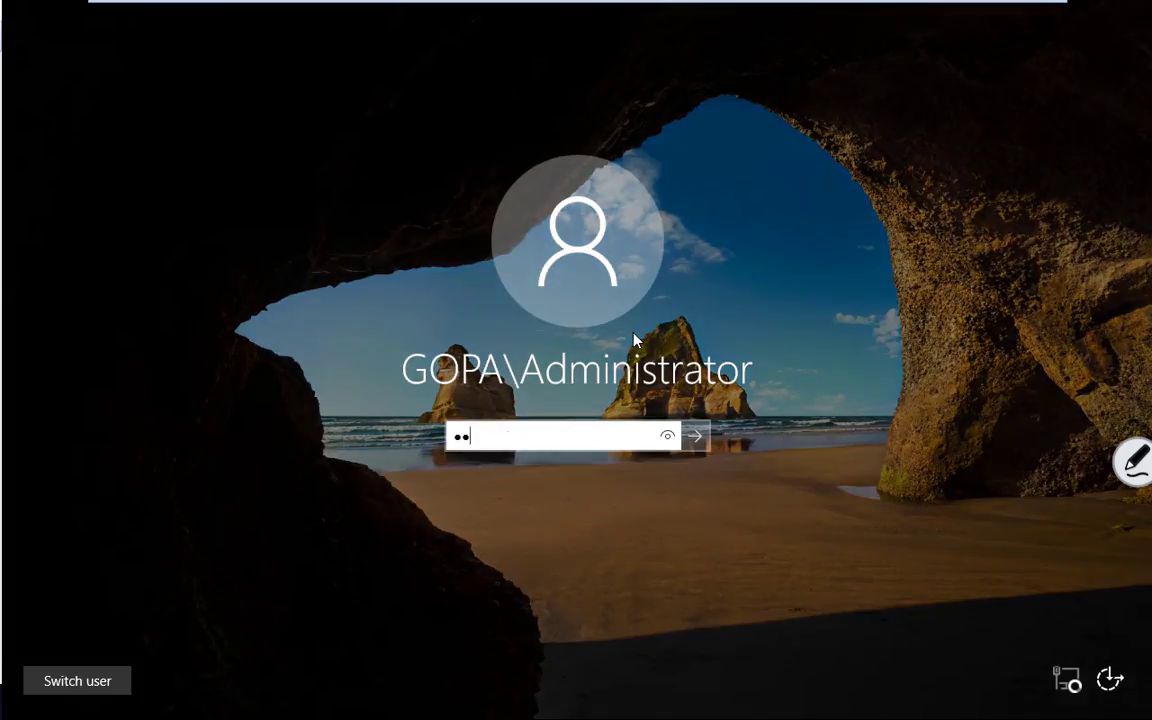
key(Return)
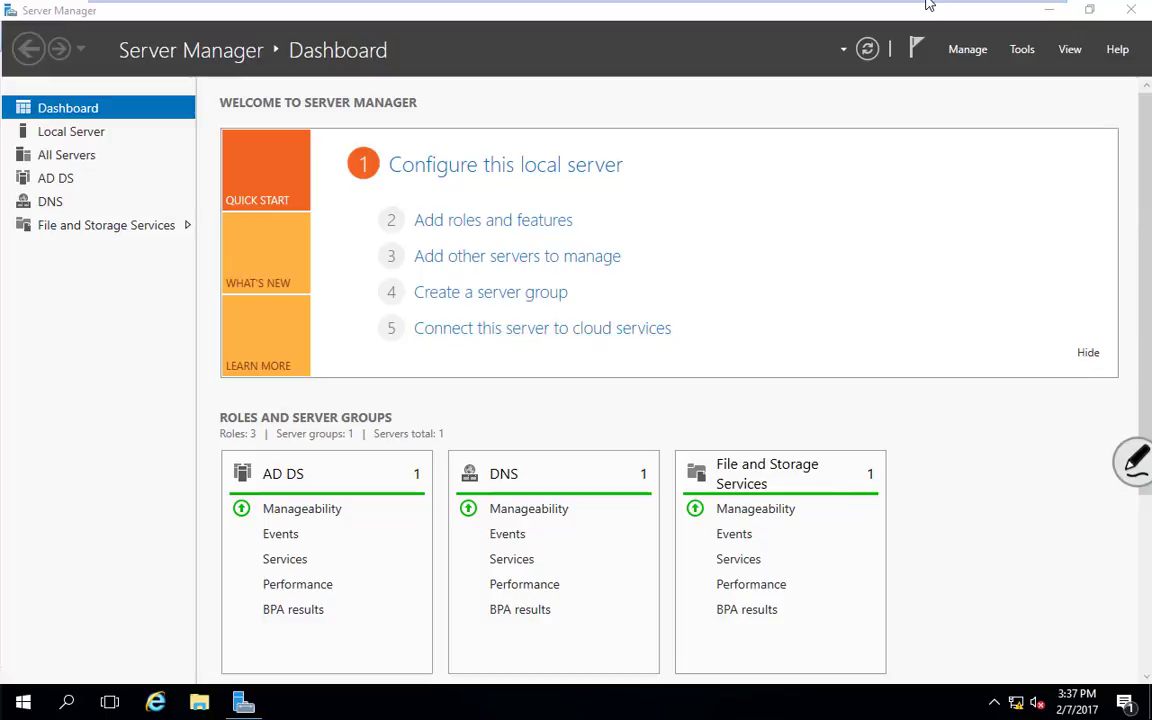
click(64, 158)
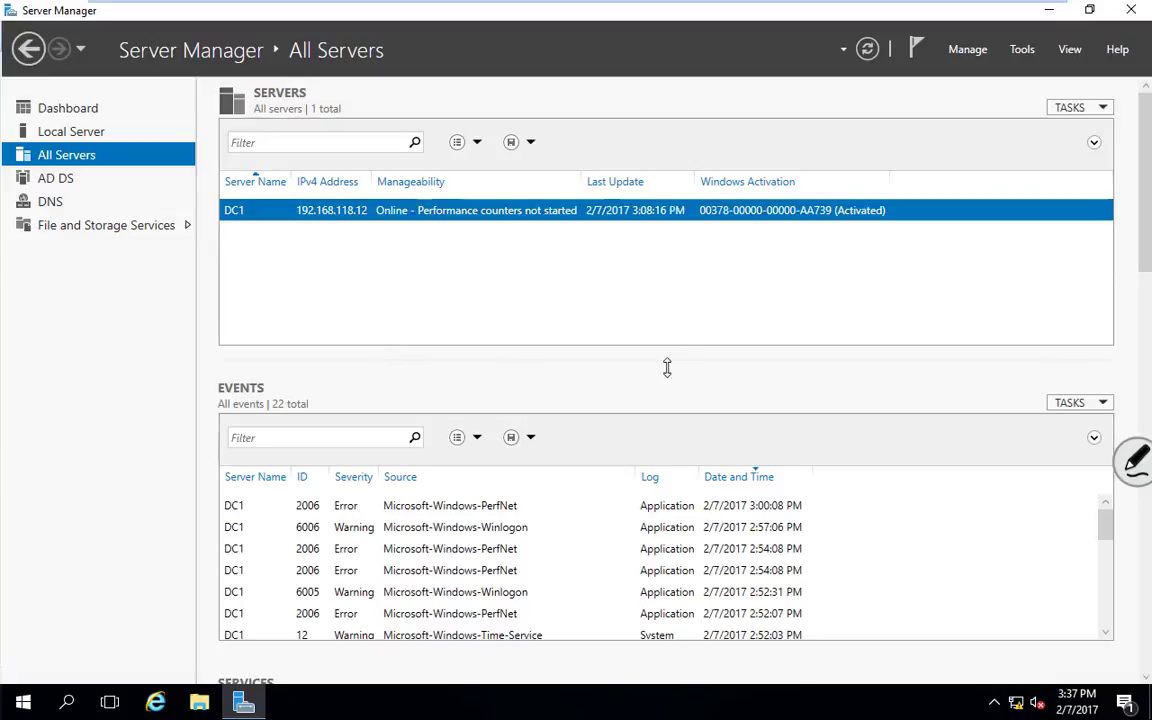
click(1022, 50)
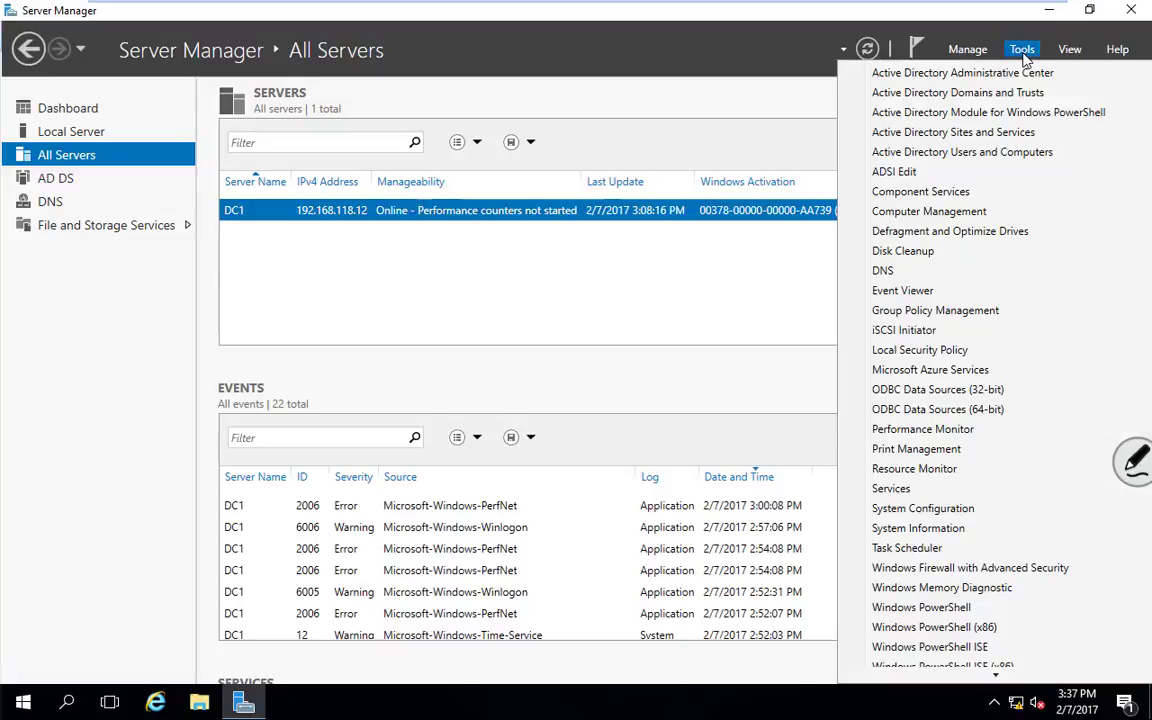
click(977, 153)
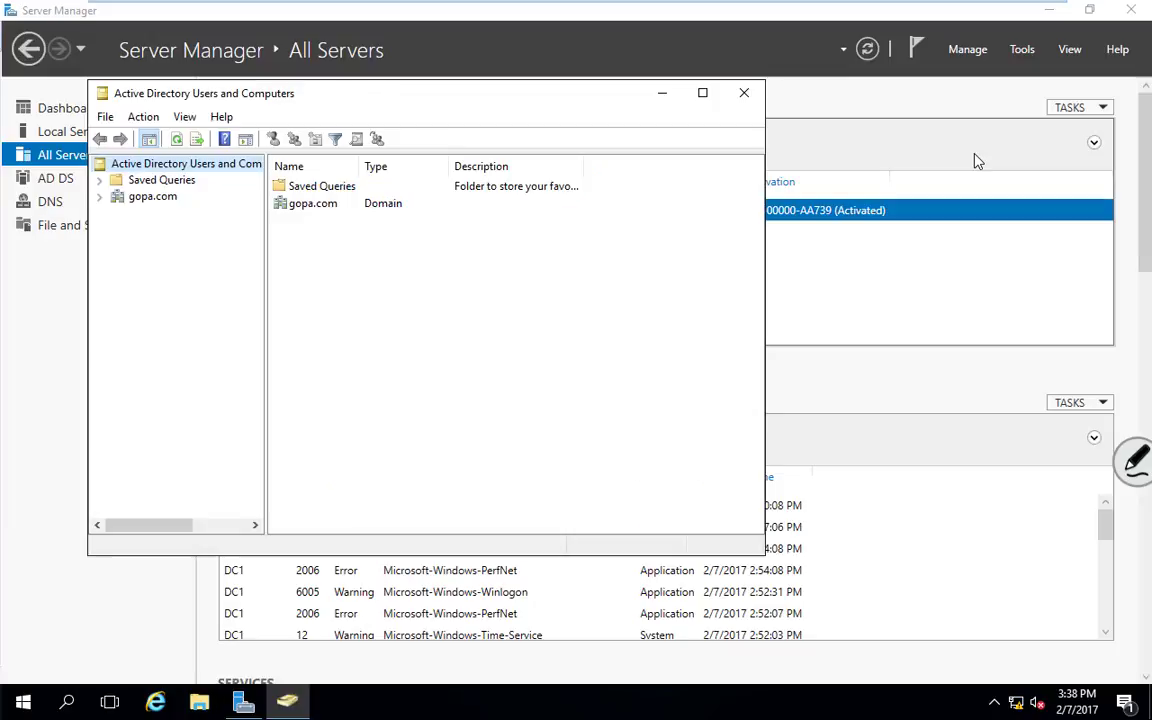
click(99, 198)
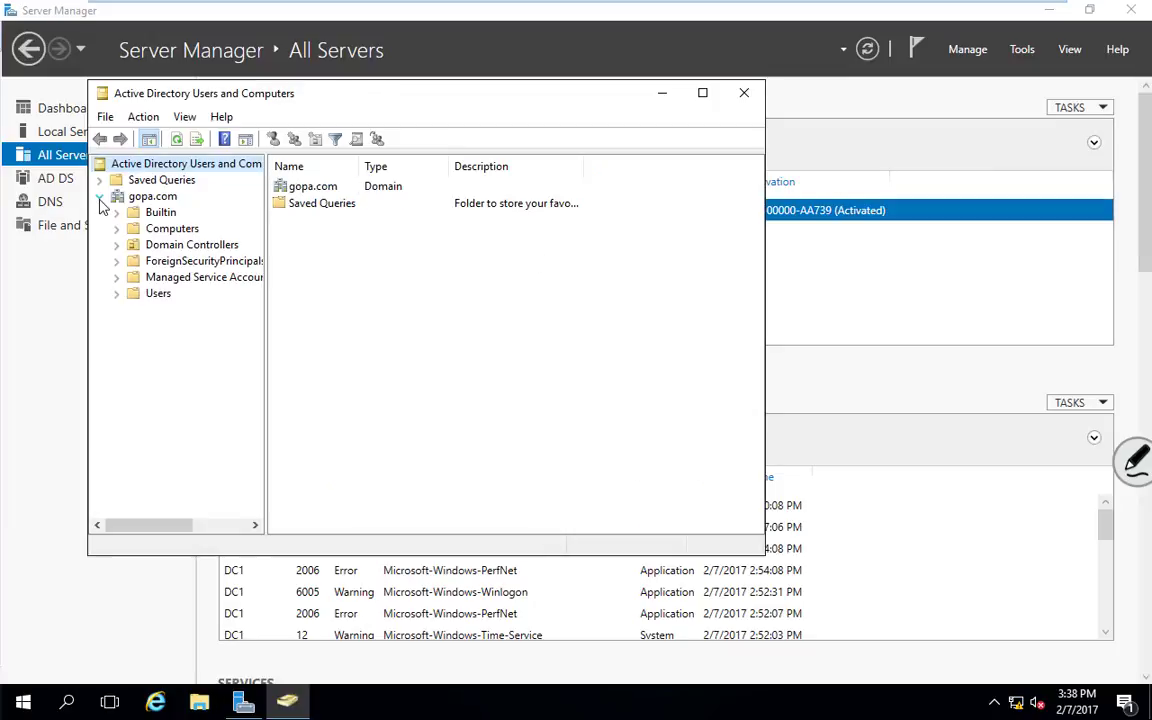
click(205, 246)
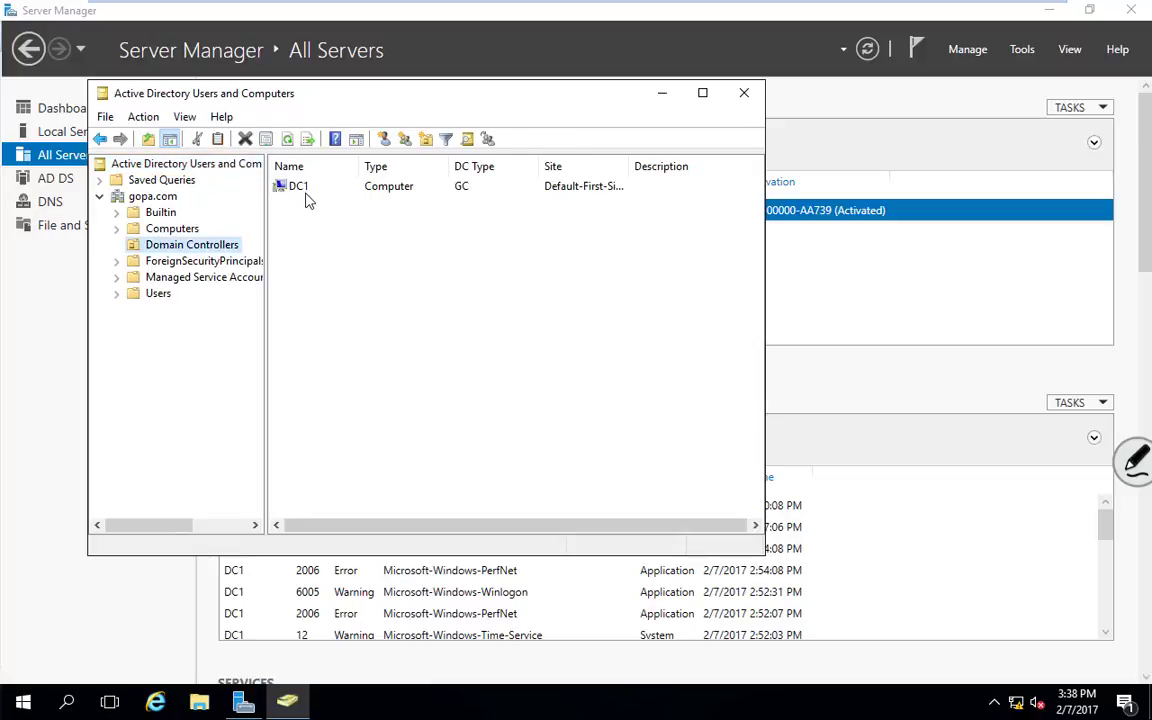
click(160, 228)
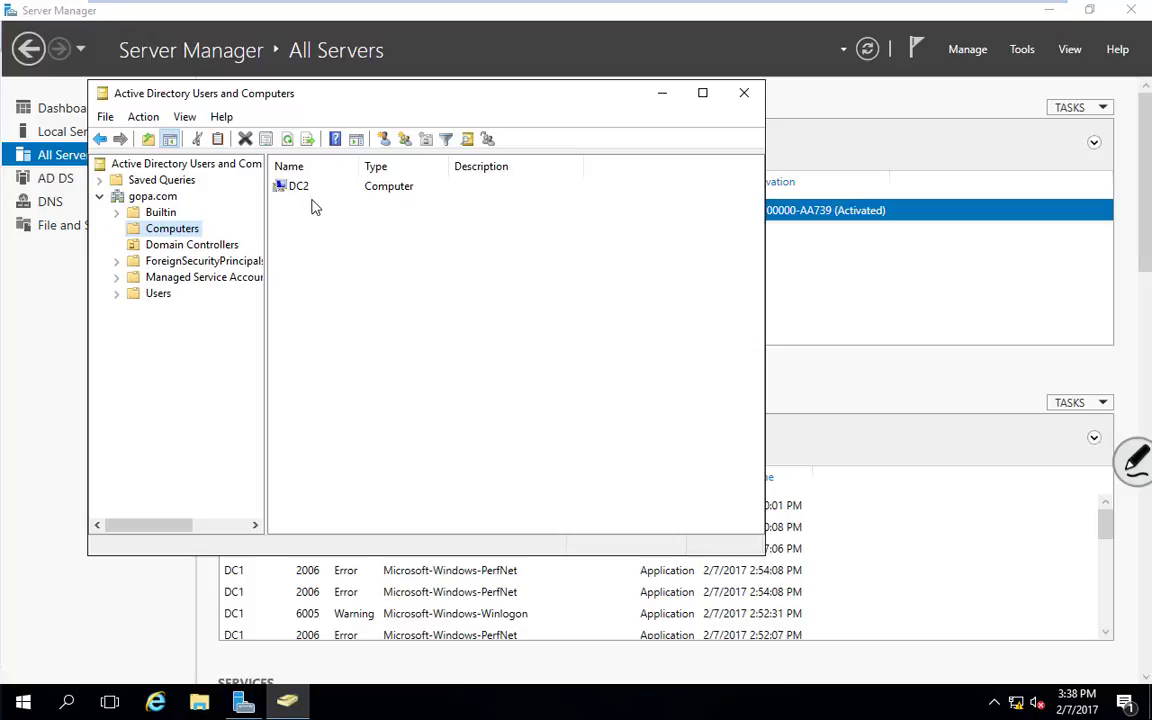
click(190, 244)
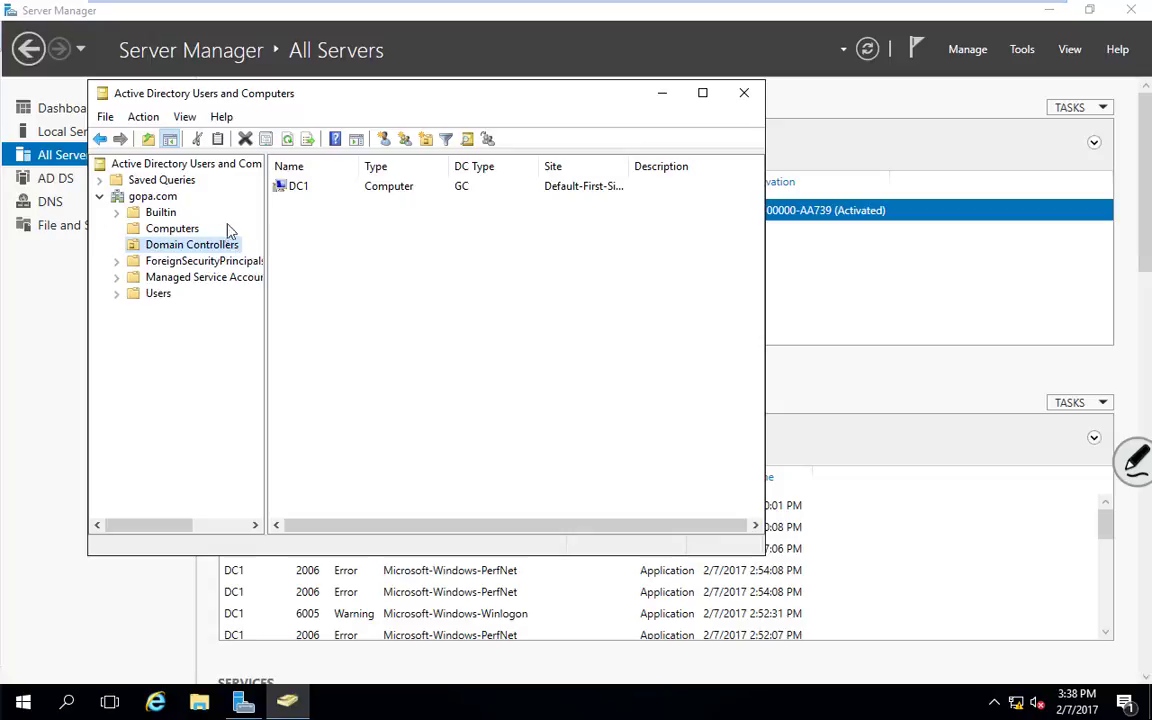
click(186, 234)
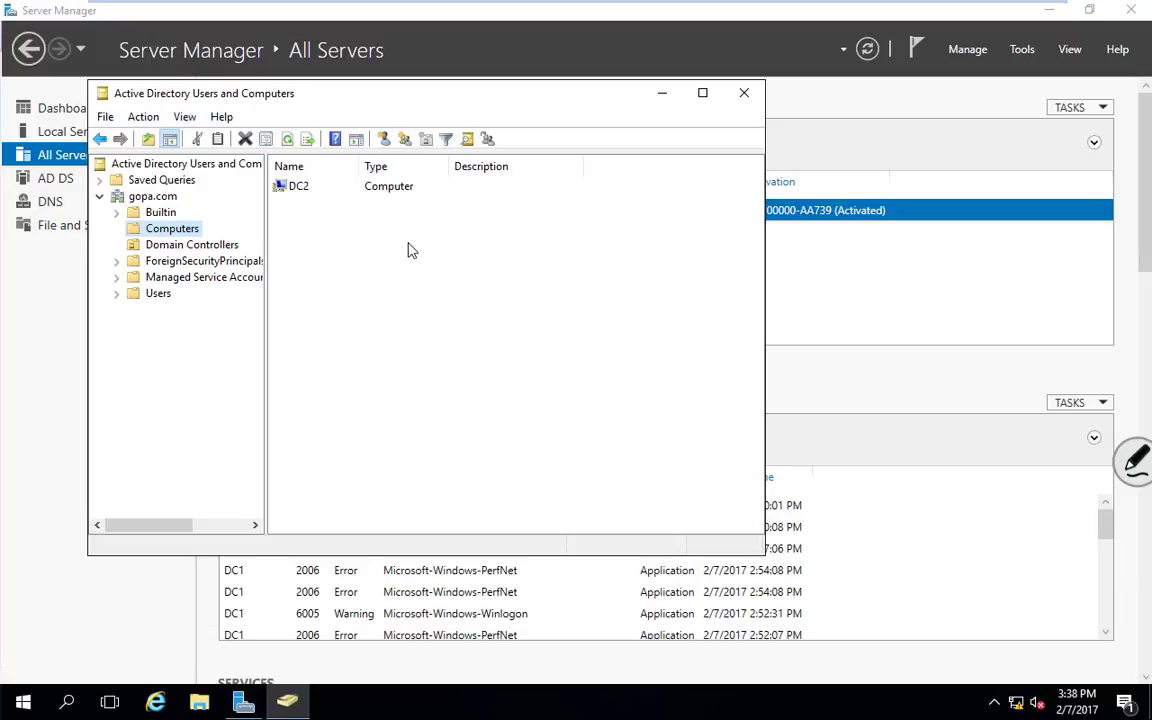
click(744, 92)
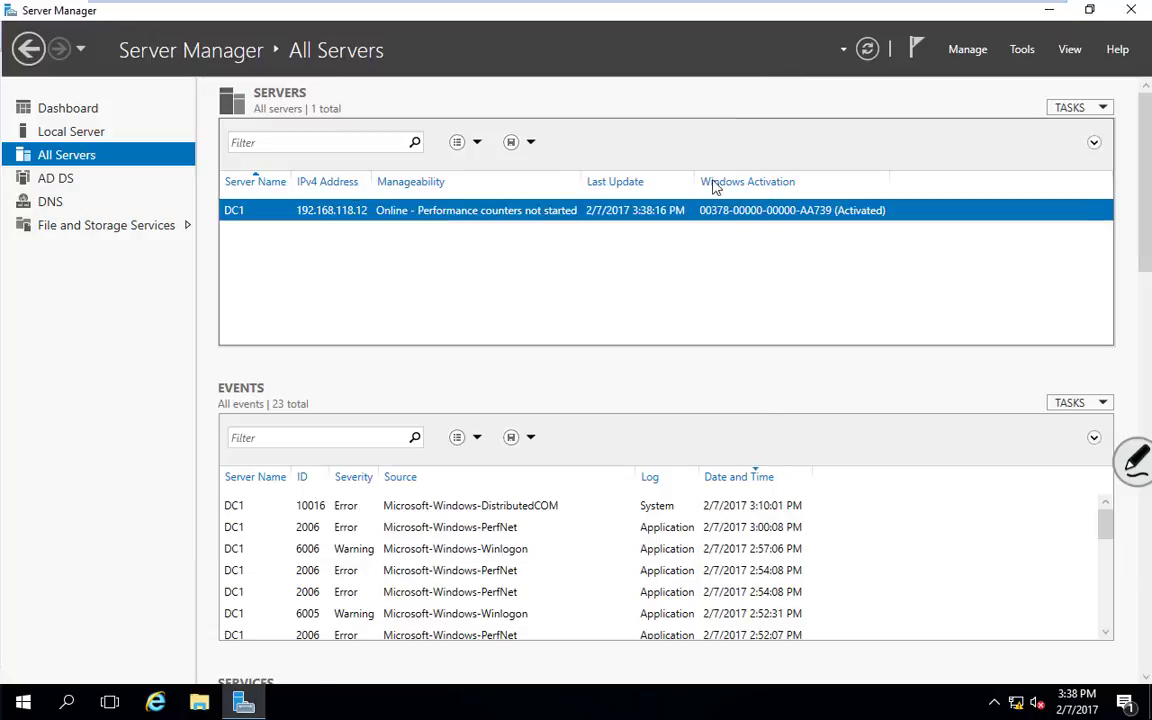
Step: Find dc2 in the directory through Add Servers and add it to the server pool
right_click(79, 163)
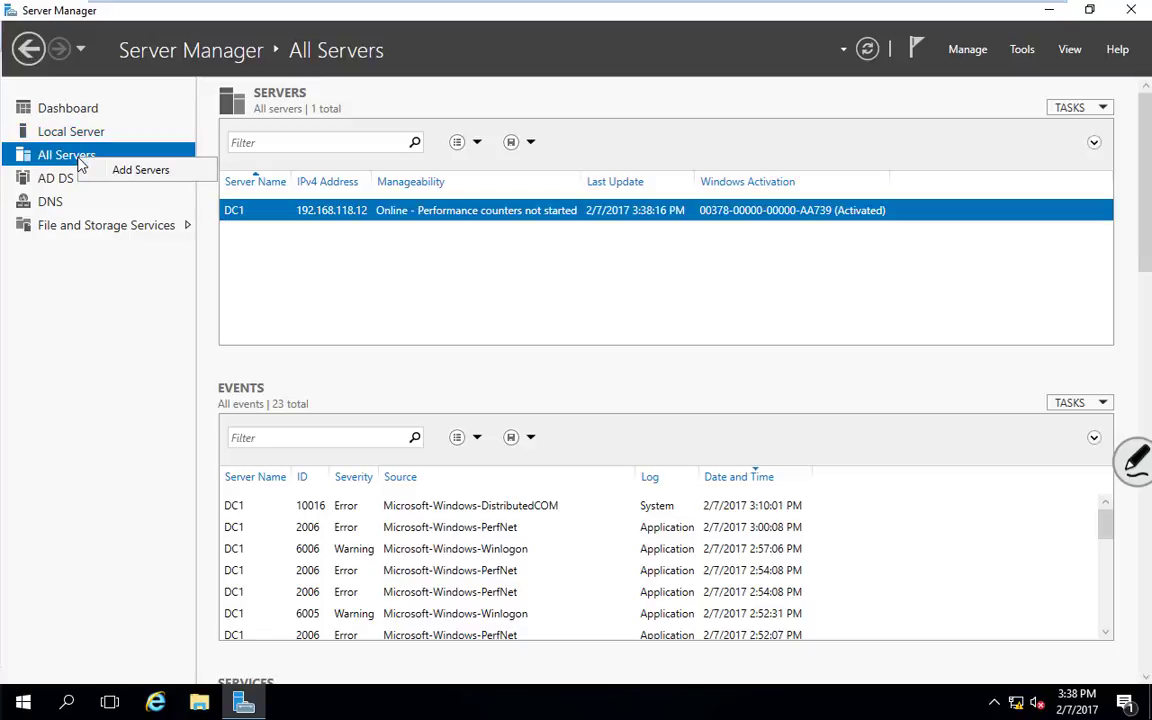
click(141, 171)
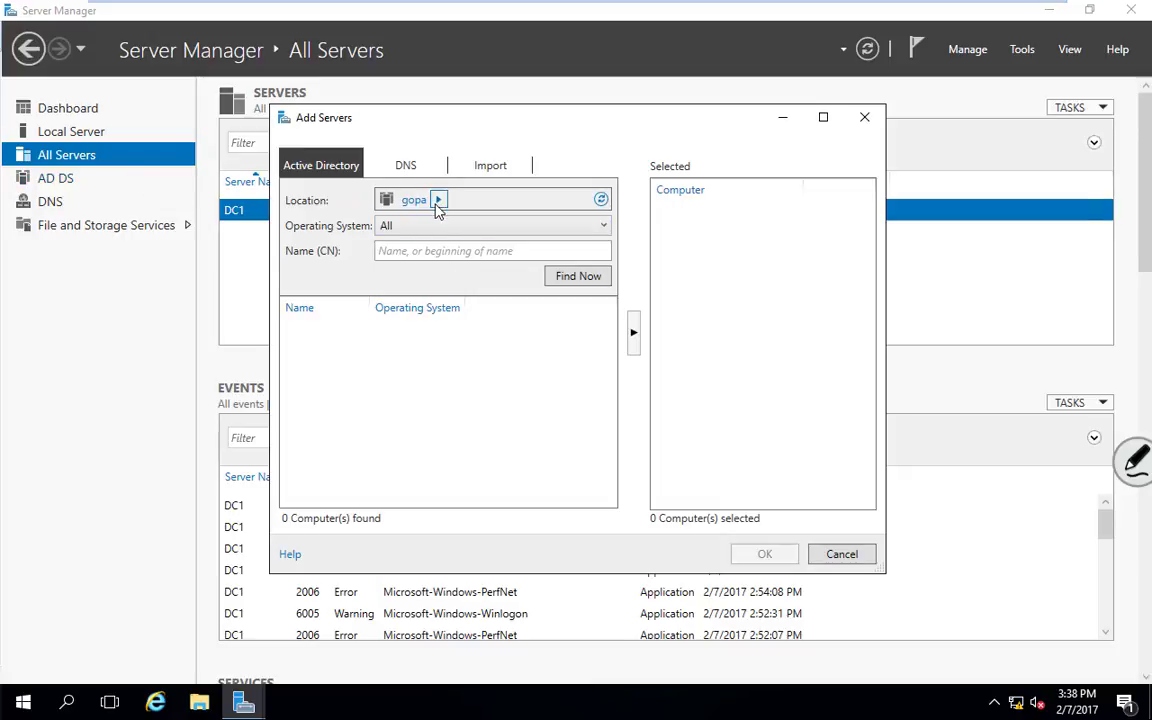
click(576, 282)
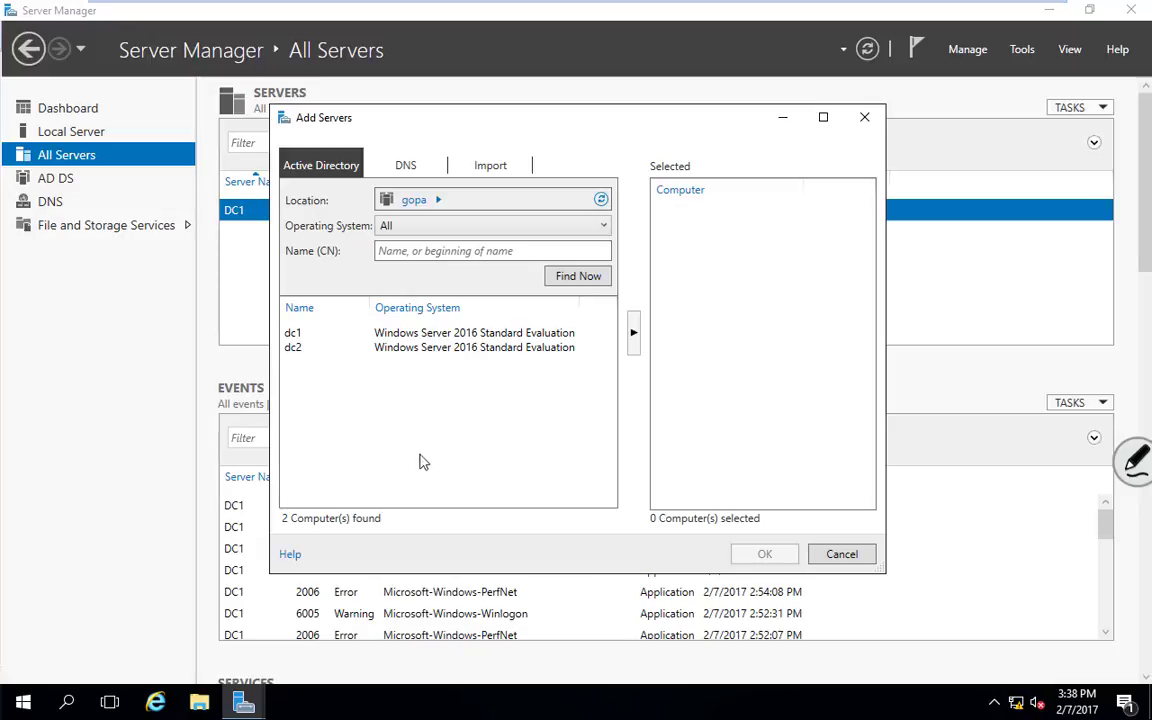
click(304, 357)
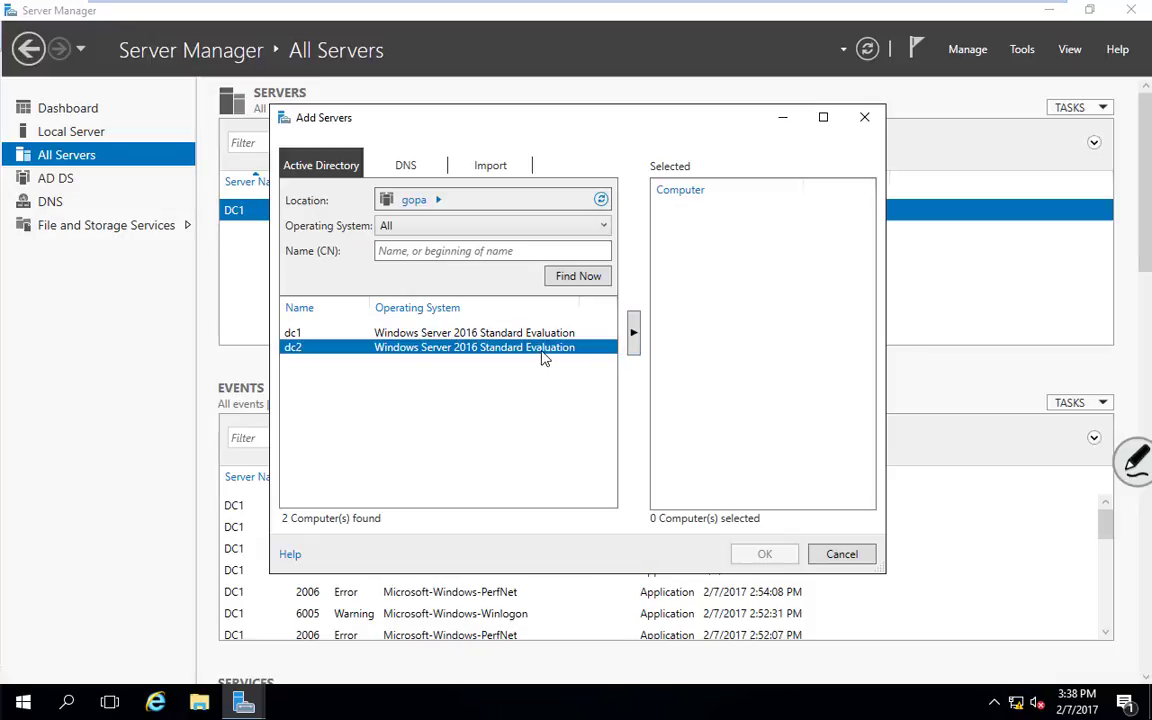
click(634, 334)
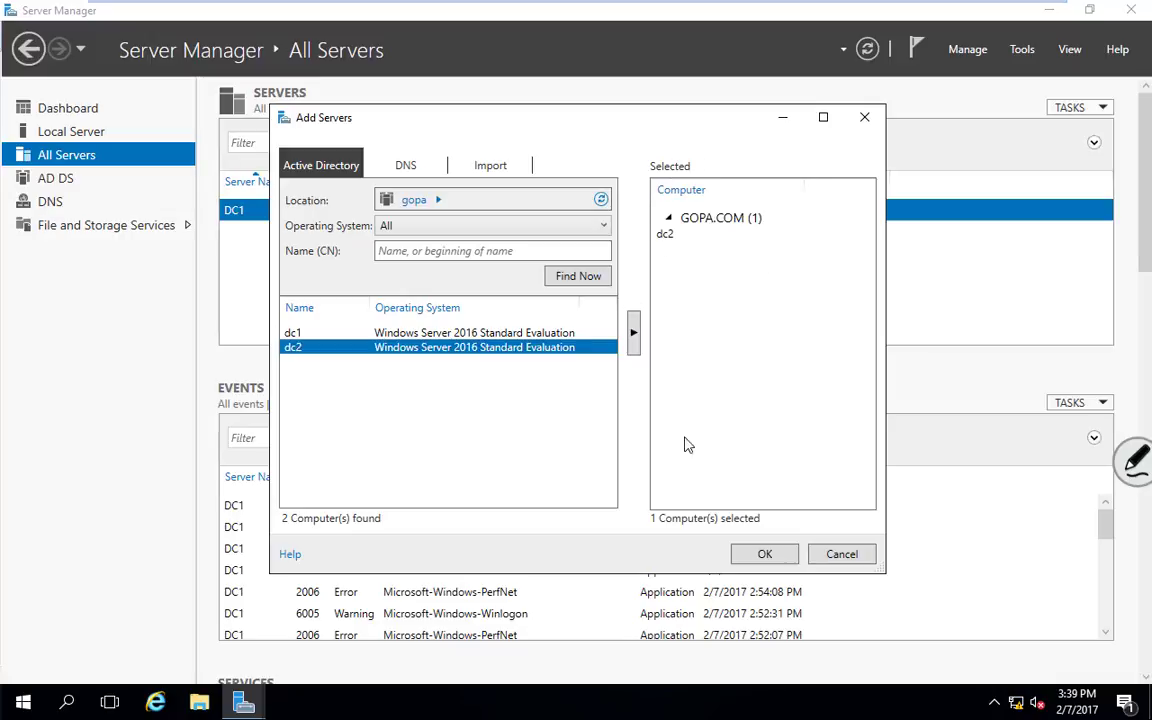
click(764, 553)
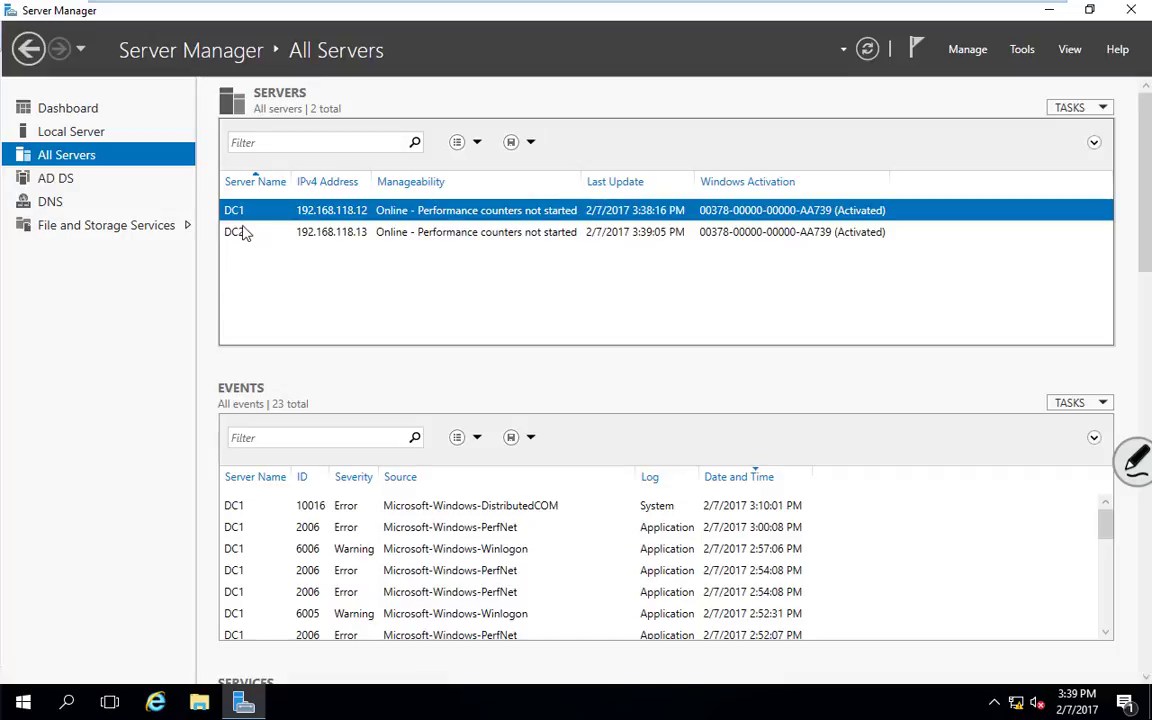
Step: Scroll the All Servers page and select DC2 to display its events, briefly comparing DC1's
drag(1148, 221, 1148, 262)
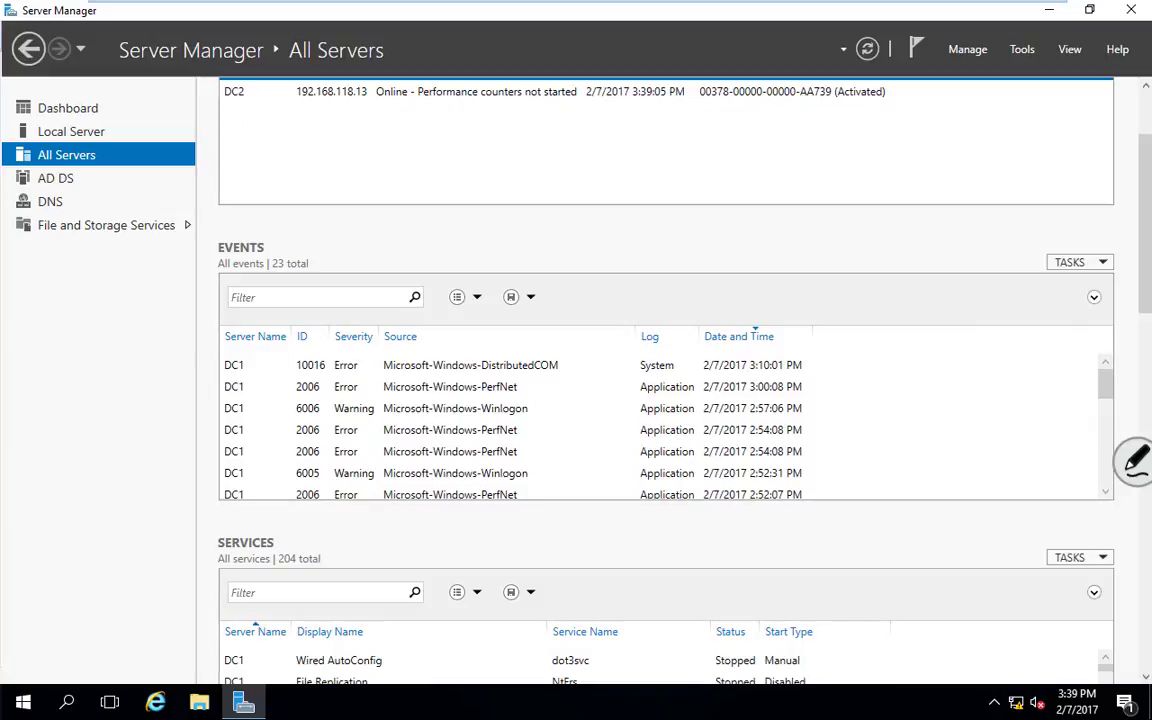
drag(1143, 288, 1143, 393)
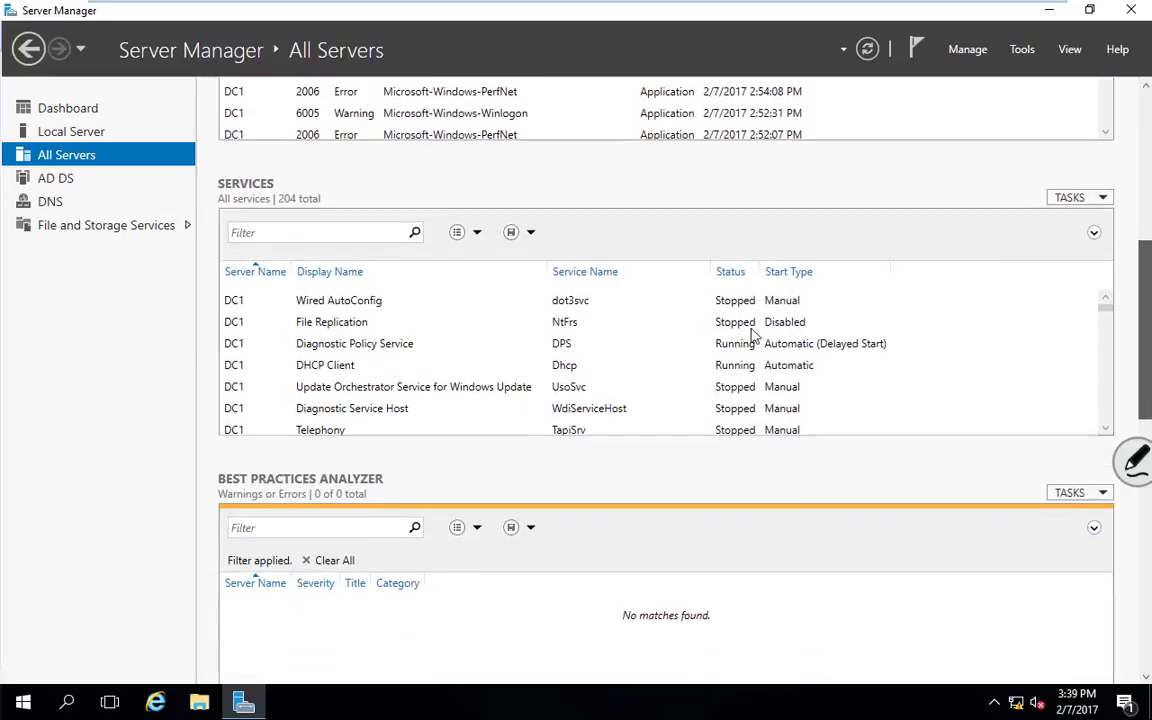
drag(1143, 270, 1147, 491)
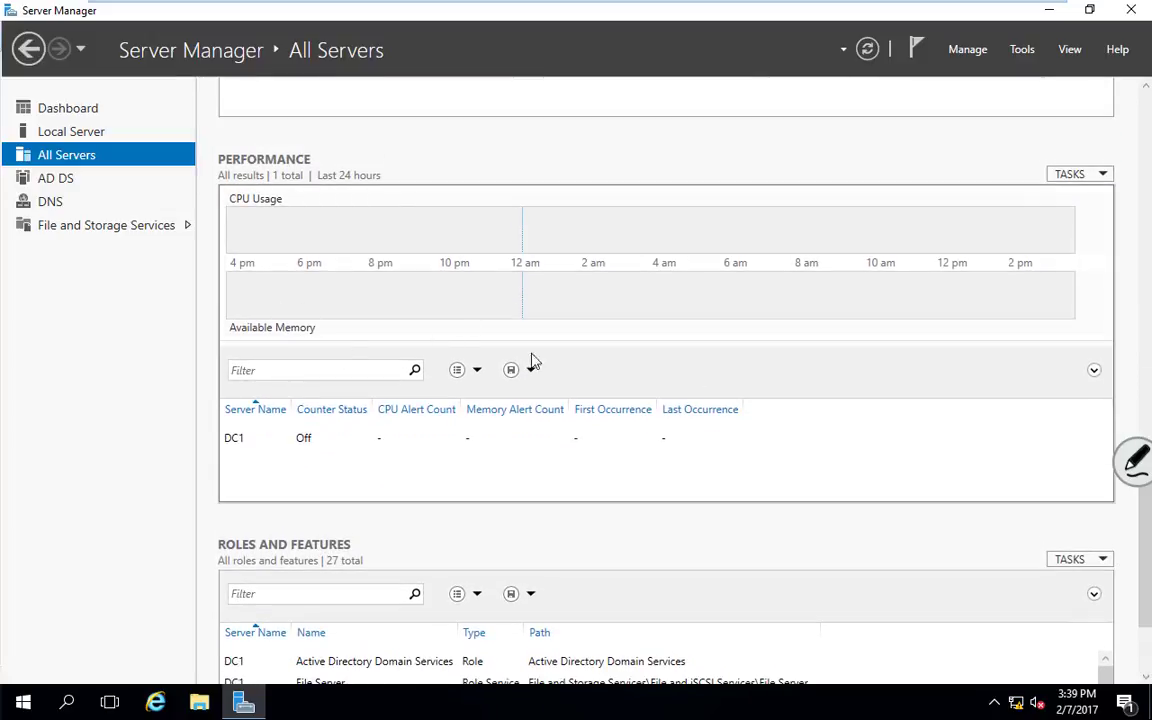
drag(1146, 550, 1138, 645)
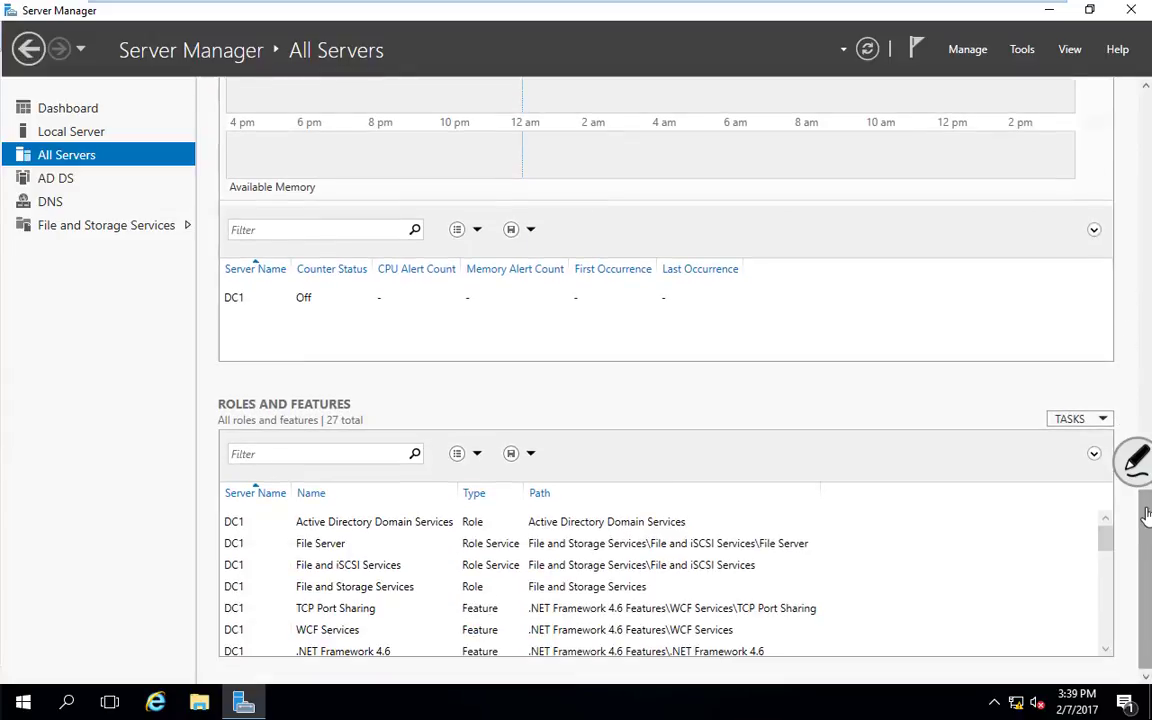
drag(1140, 504, 1127, 112)
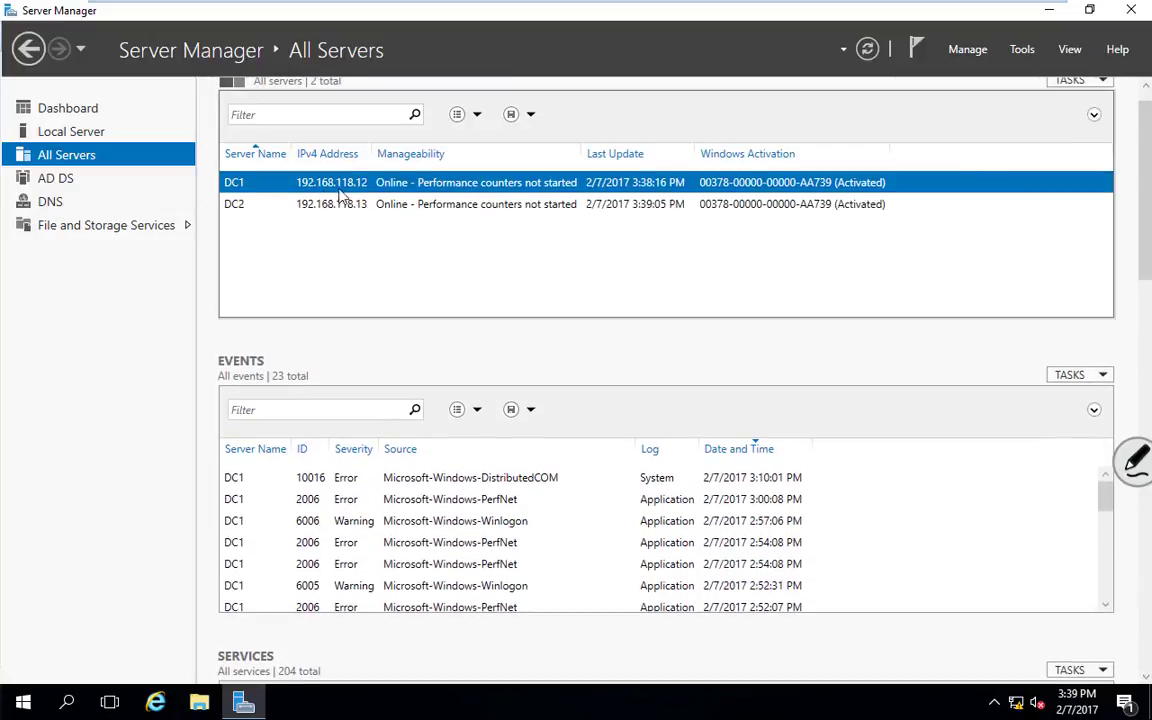
click(235, 204)
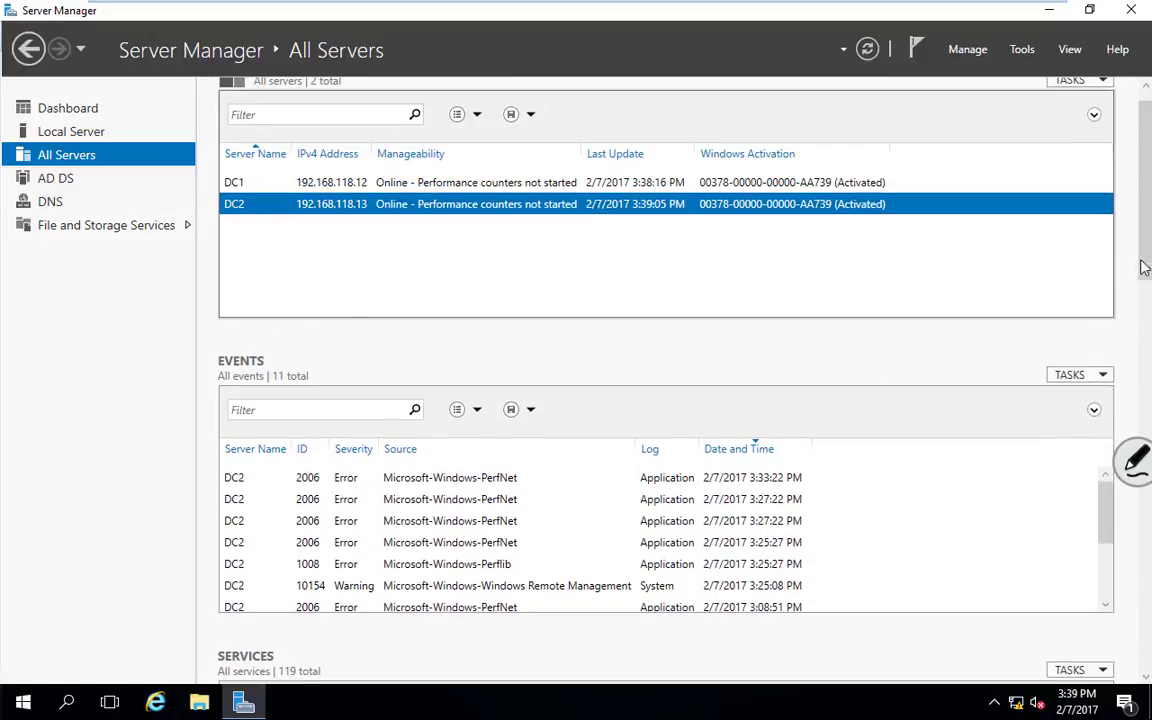
drag(1144, 257, 1131, 206)
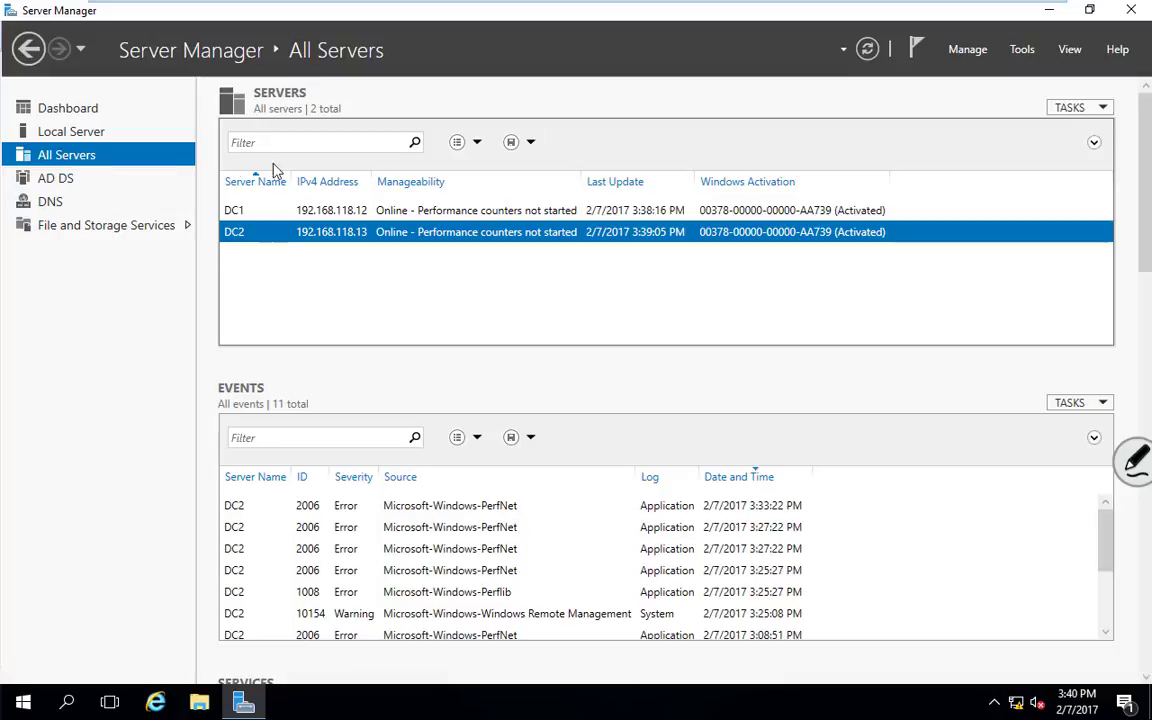
click(241, 214)
click(239, 232)
Step: Start and cancel the Add Roles and Features wizard for DC2, then show the Dashboard
right_click(291, 237)
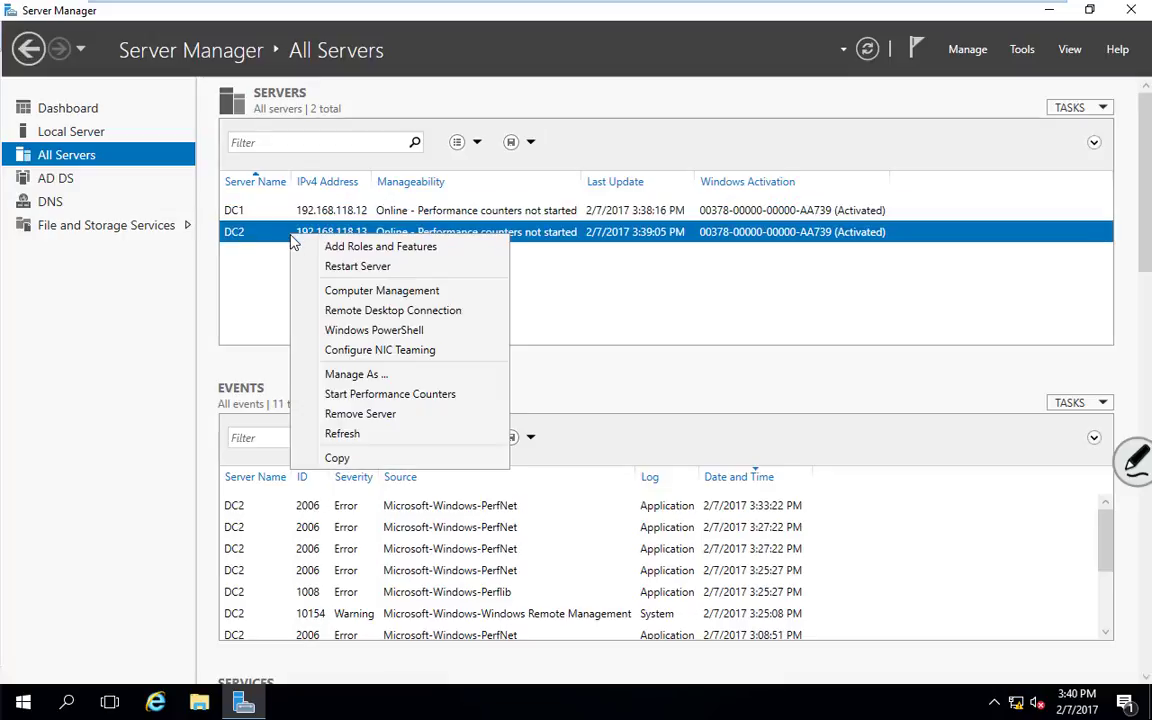
click(369, 250)
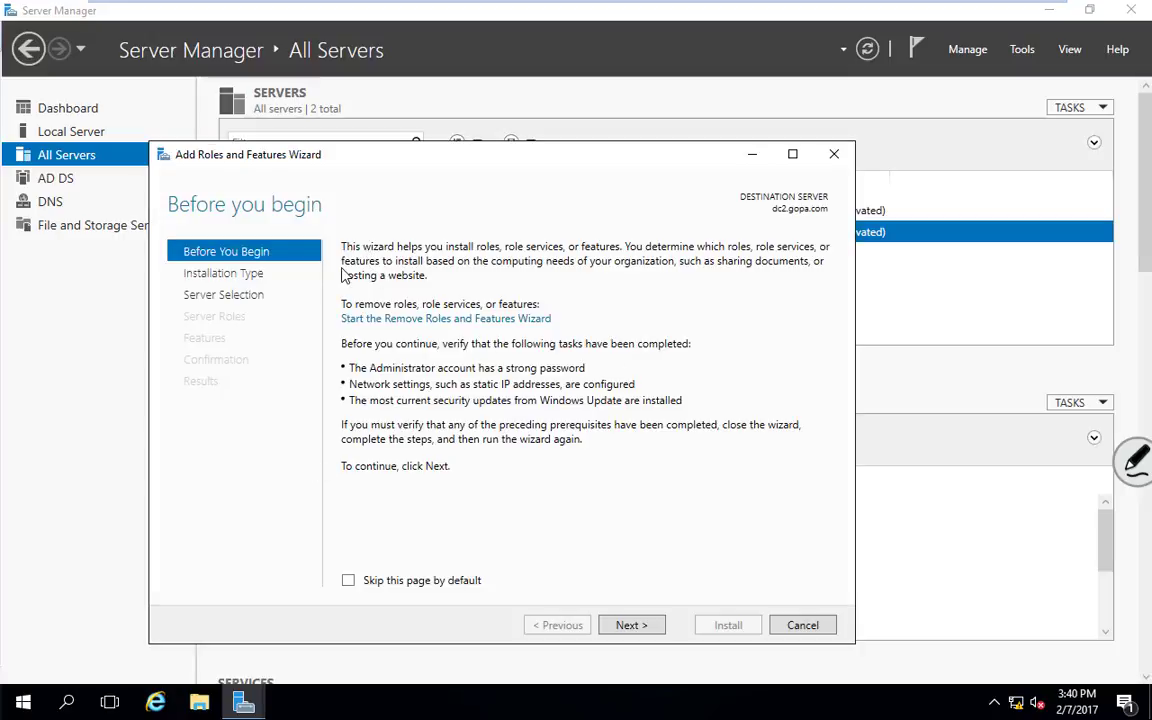
click(815, 624)
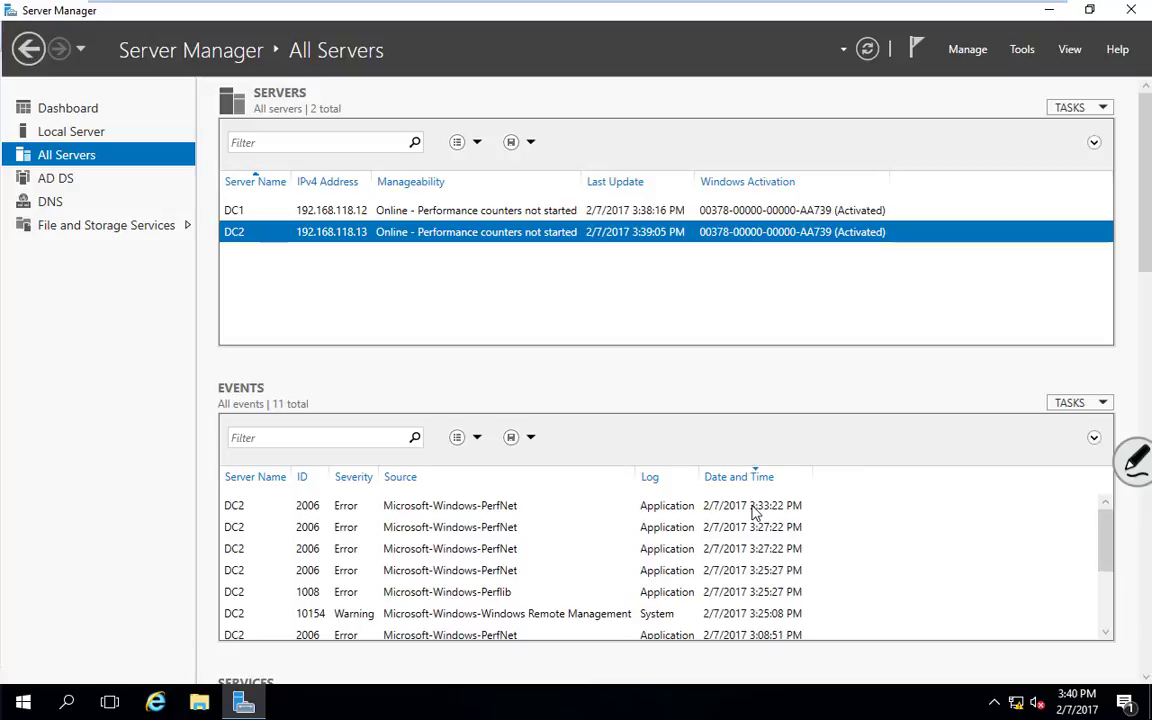
click(62, 110)
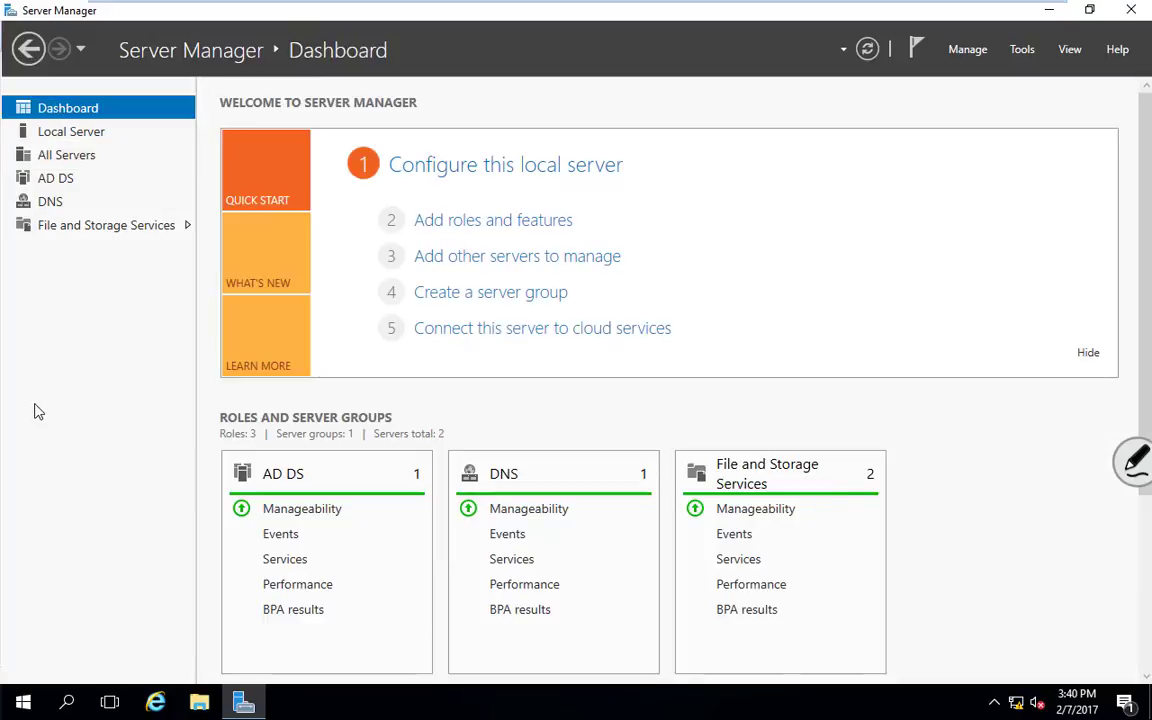
click(70, 156)
click(67, 107)
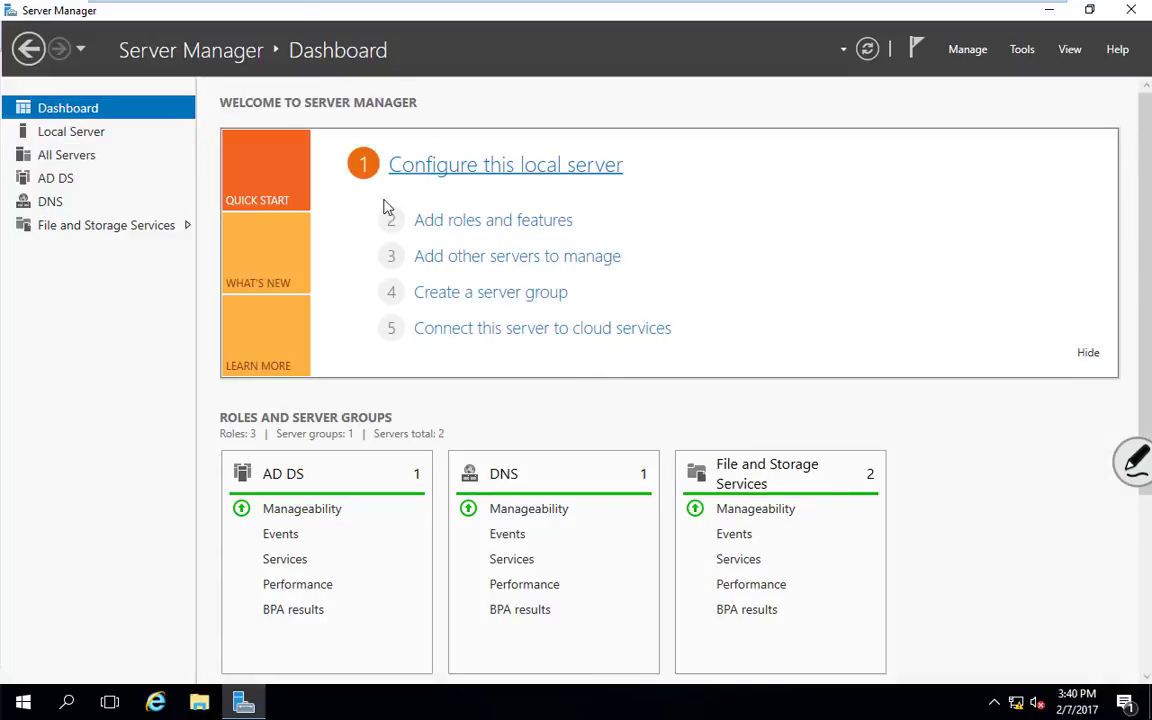
Step: Start the Add Roles and Features wizard with dc2.gopa.com as the destination server
click(493, 221)
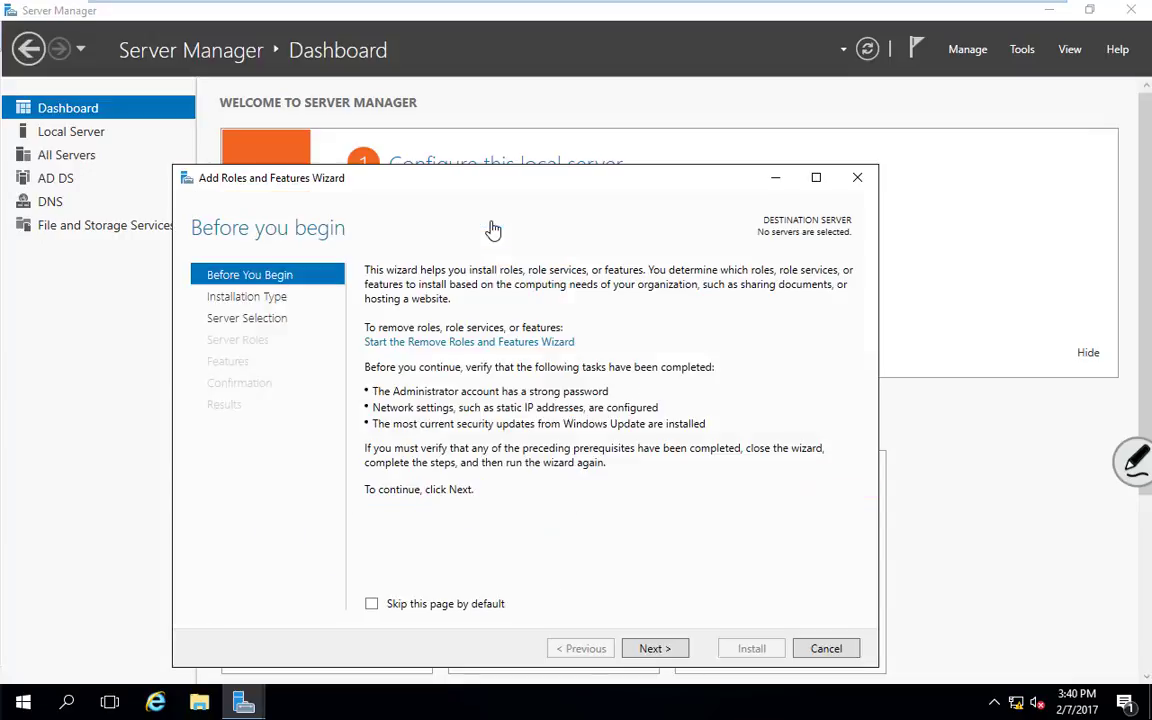
click(654, 649)
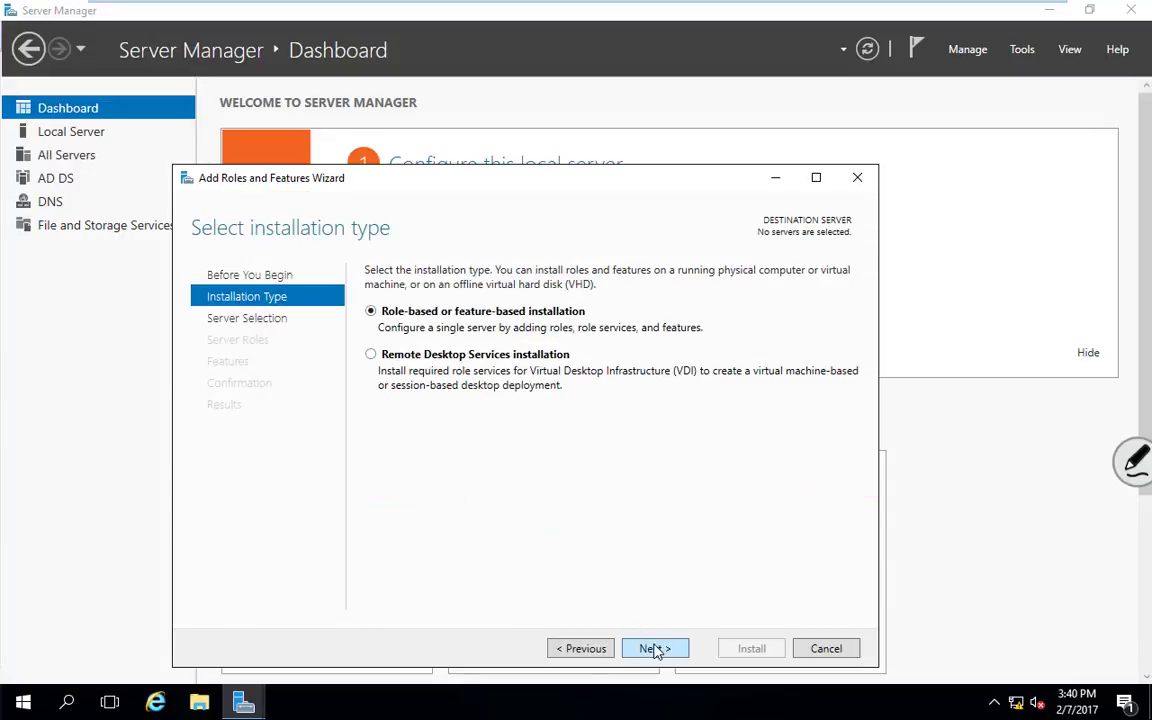
click(656, 649)
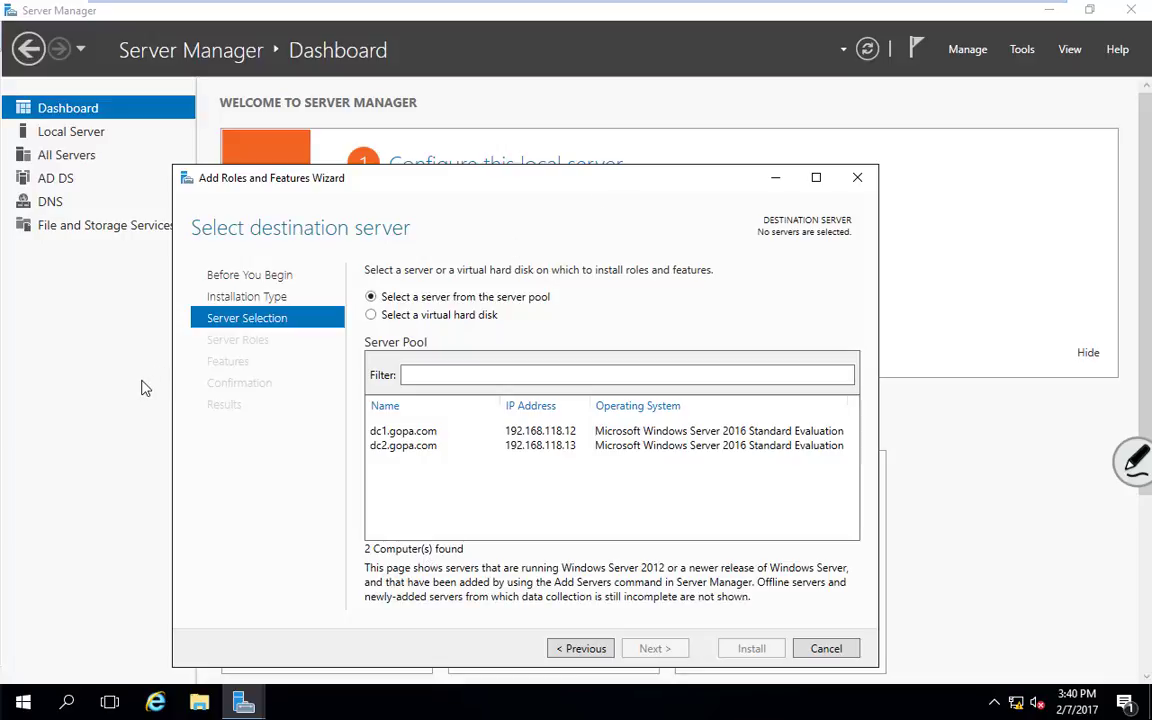
click(425, 452)
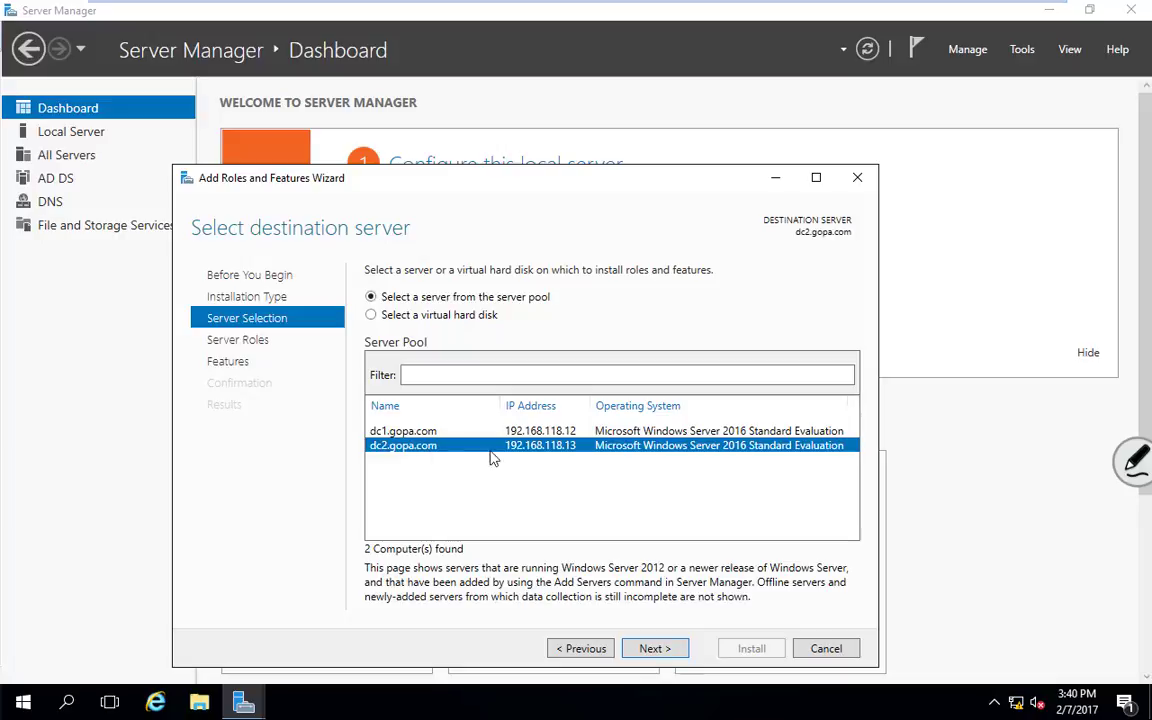
click(652, 648)
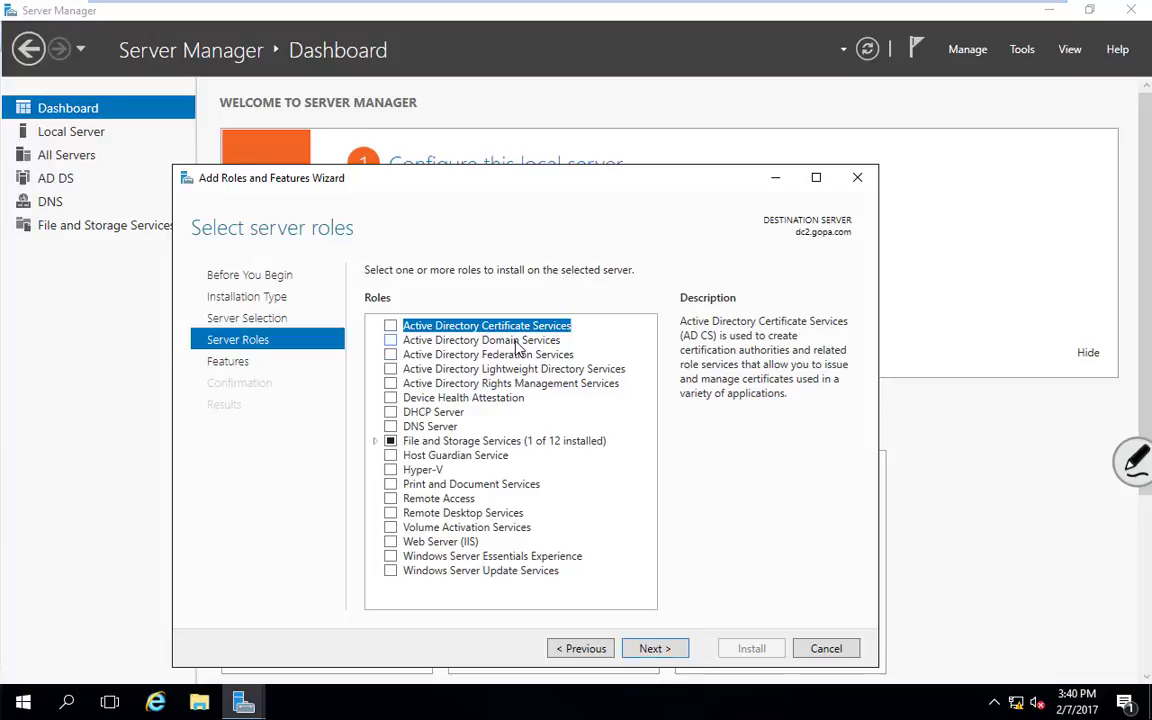
Step: Select Active Directory Domain Services with its required features, allow automatic restart, and install
click(390, 341)
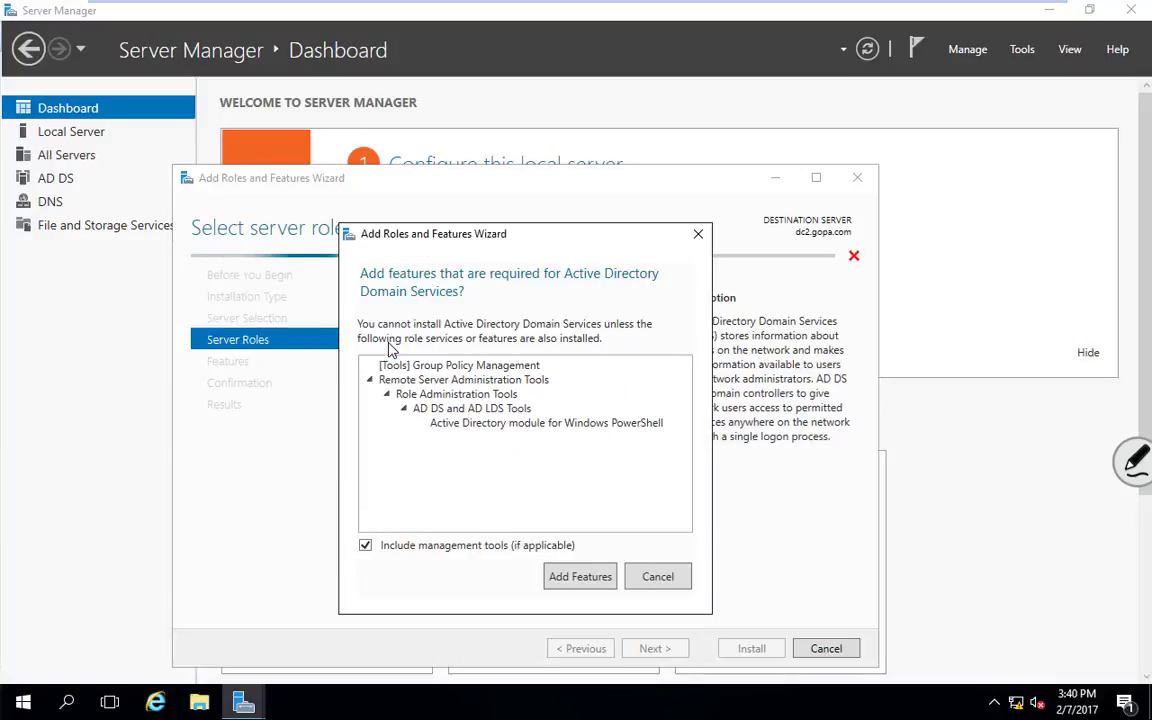
drag(470, 232, 735, 181)
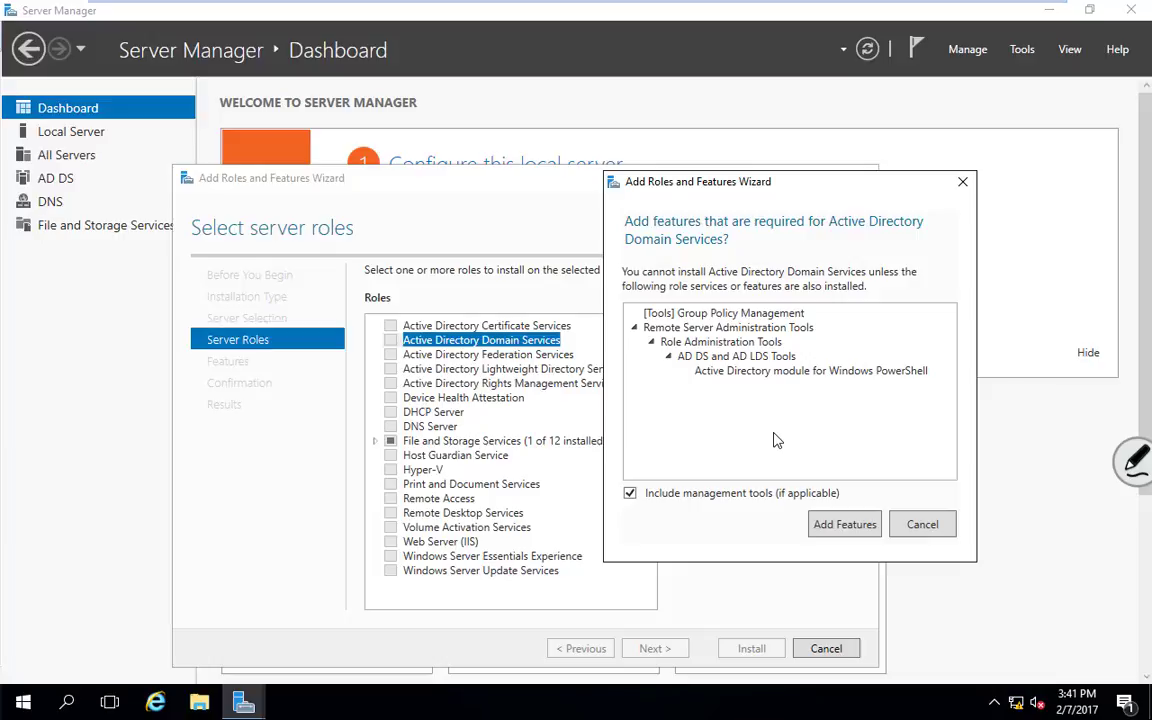
click(830, 530)
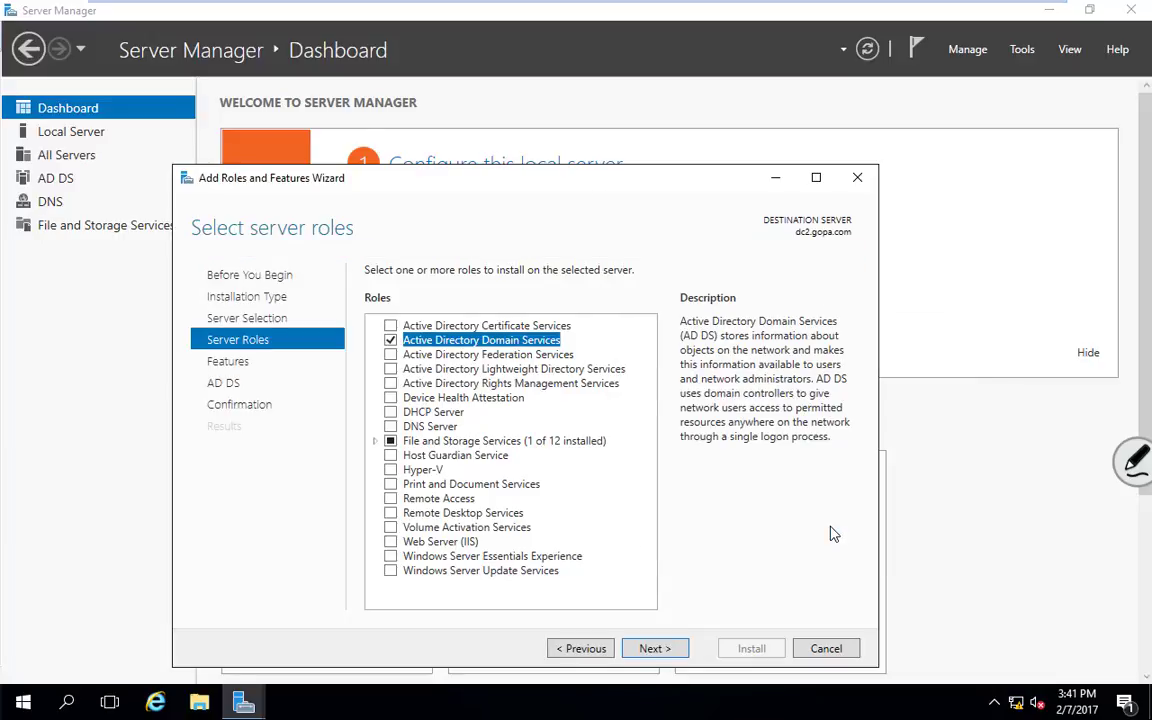
click(659, 648)
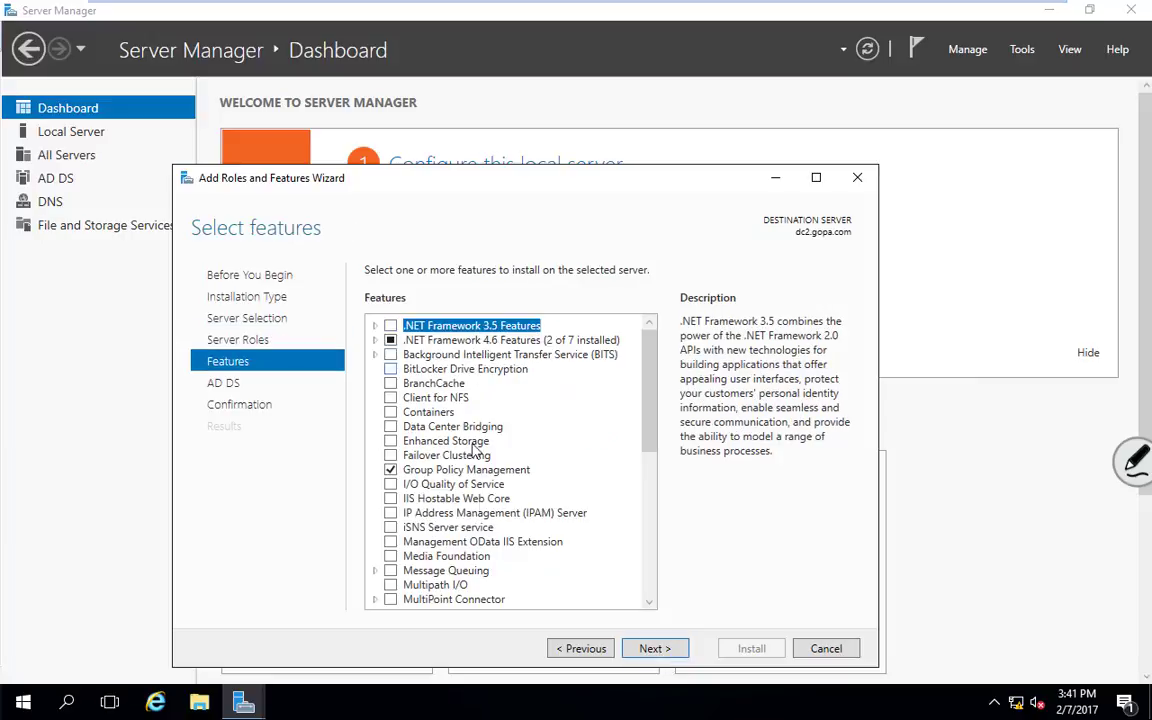
click(660, 652)
click(663, 656)
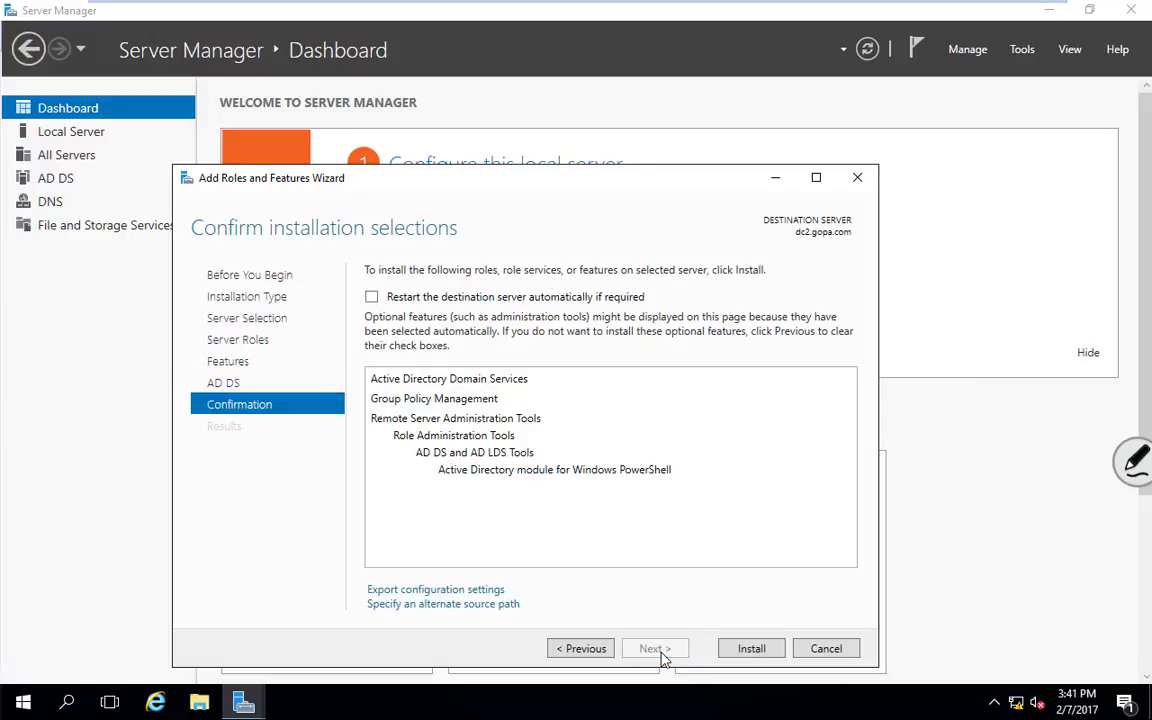
click(371, 297)
click(740, 650)
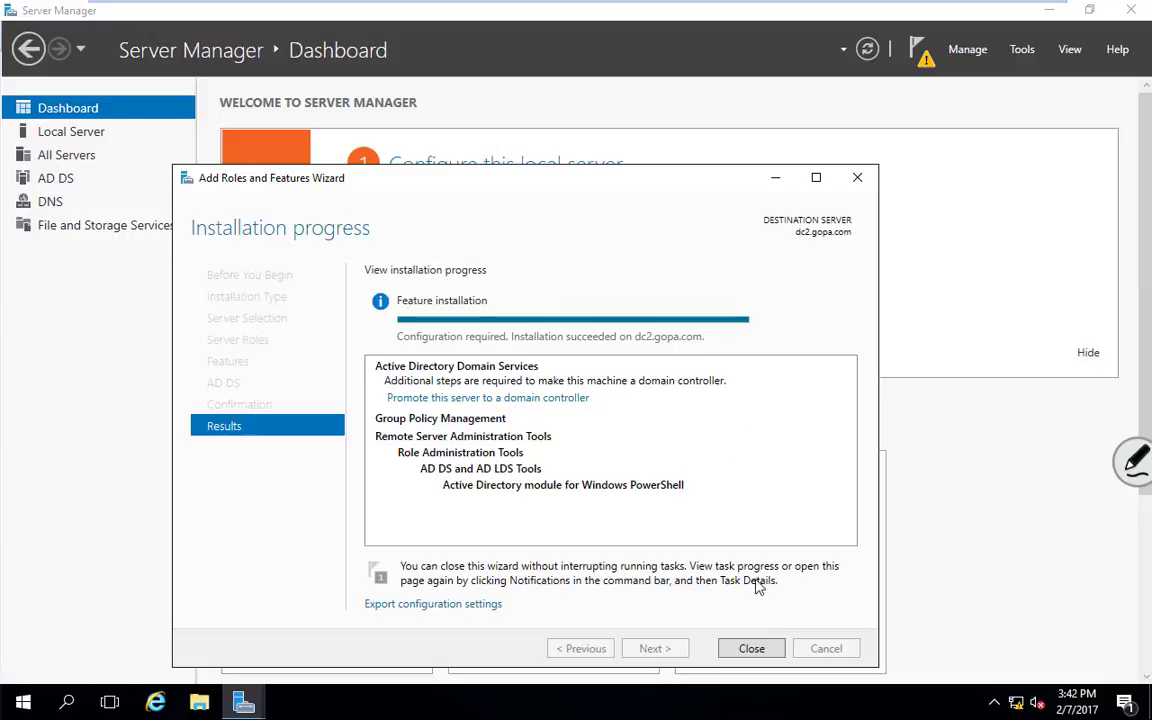
Step: Close the finished Add Roles and Features wizard after the successful AD DS installation
click(750, 649)
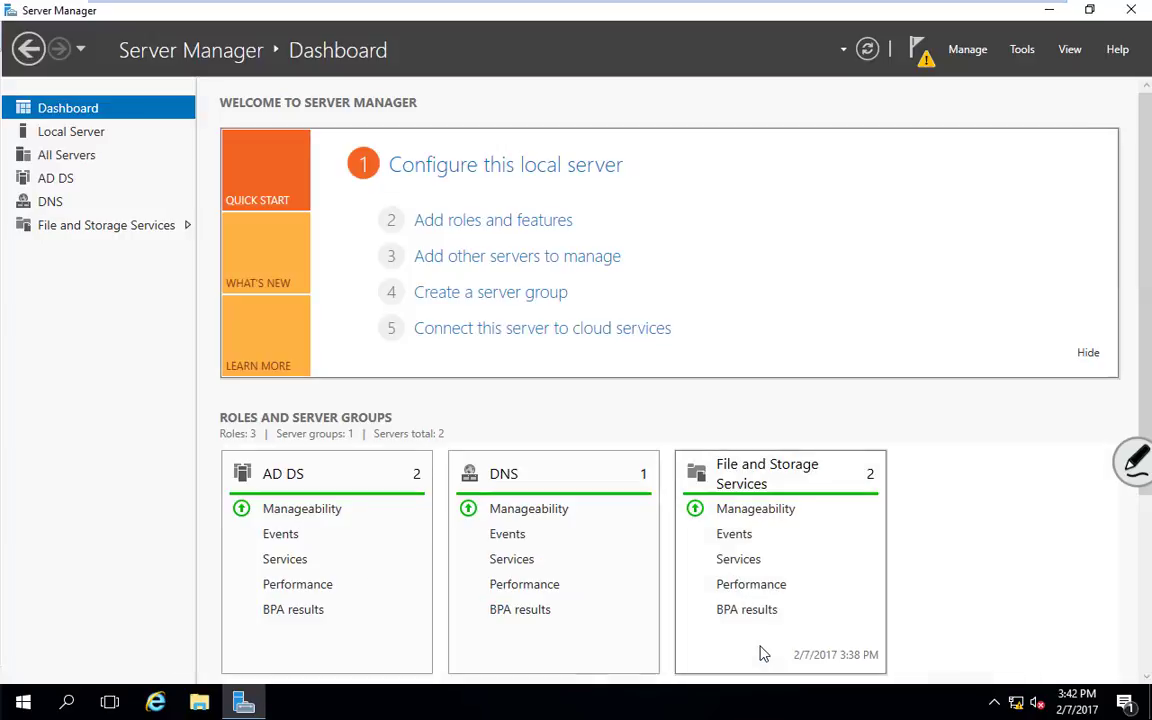
Step: Choose 'Promote this server to a domain controller' from the Server Manager notifications
click(925, 57)
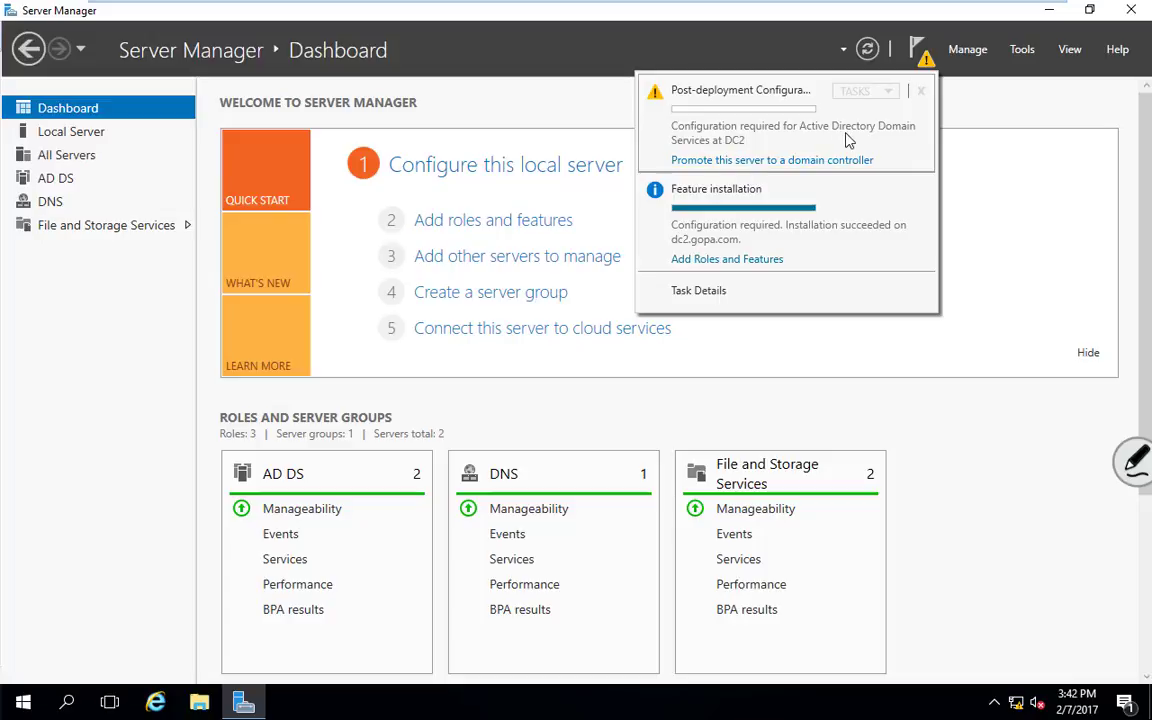
click(735, 161)
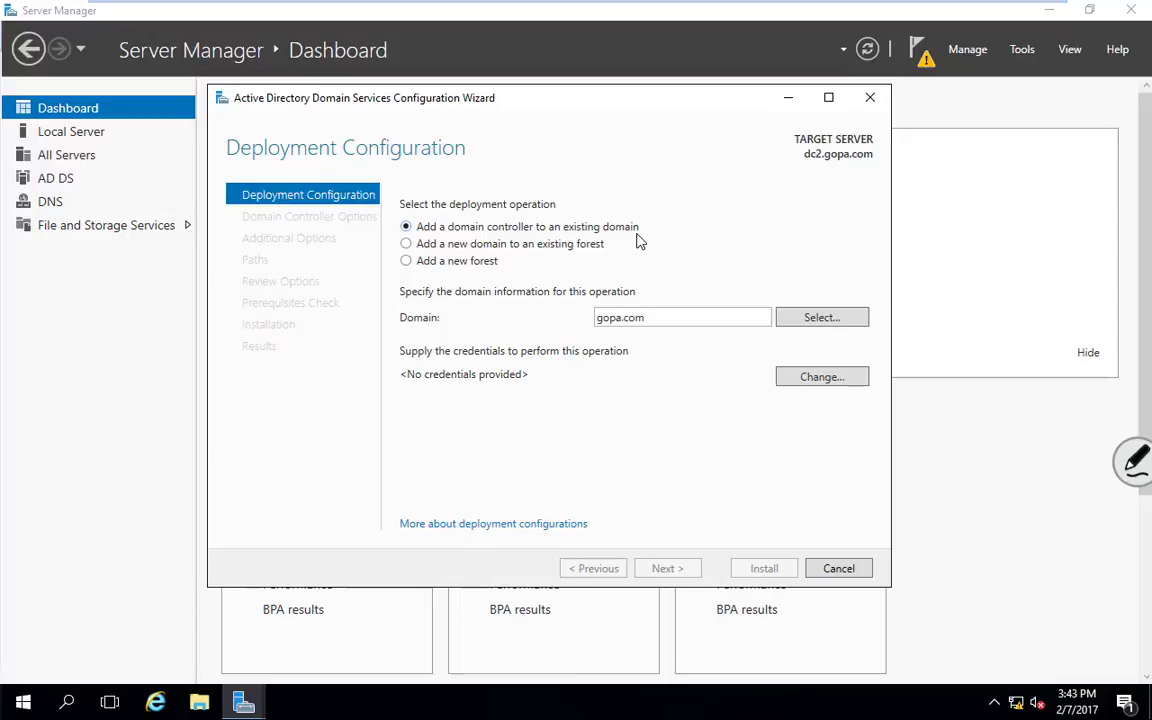
Step: Choose to add a domain controller to the existing domain gopa.com
click(406, 261)
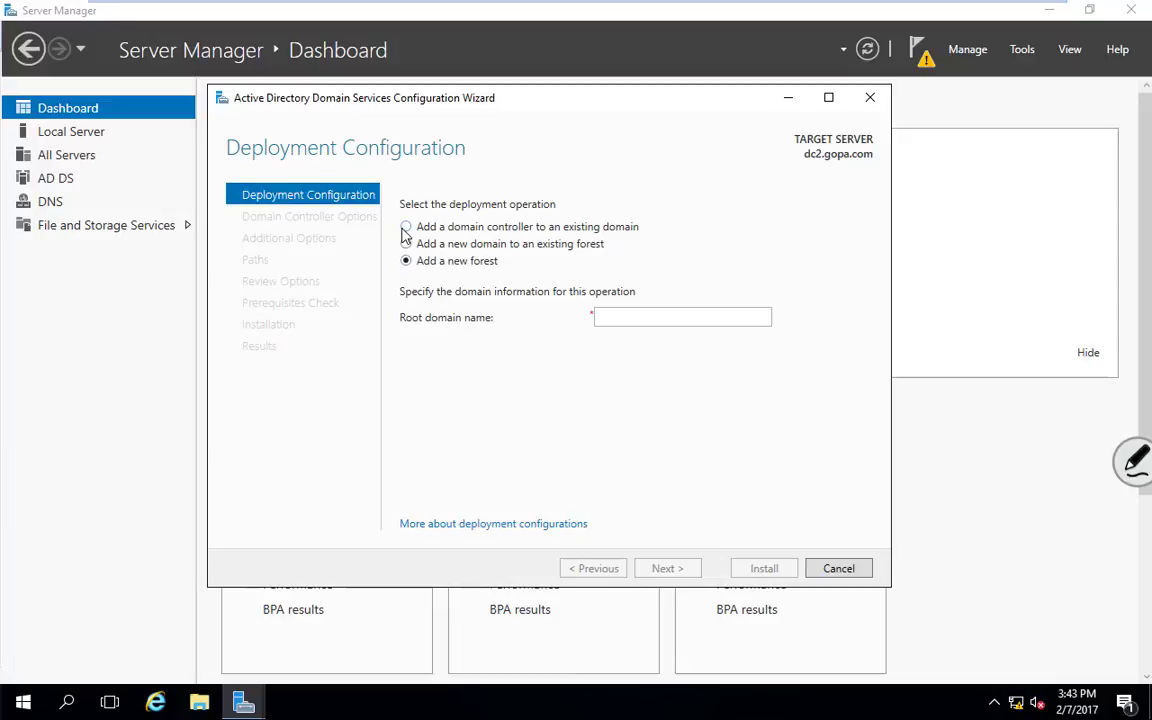
click(406, 227)
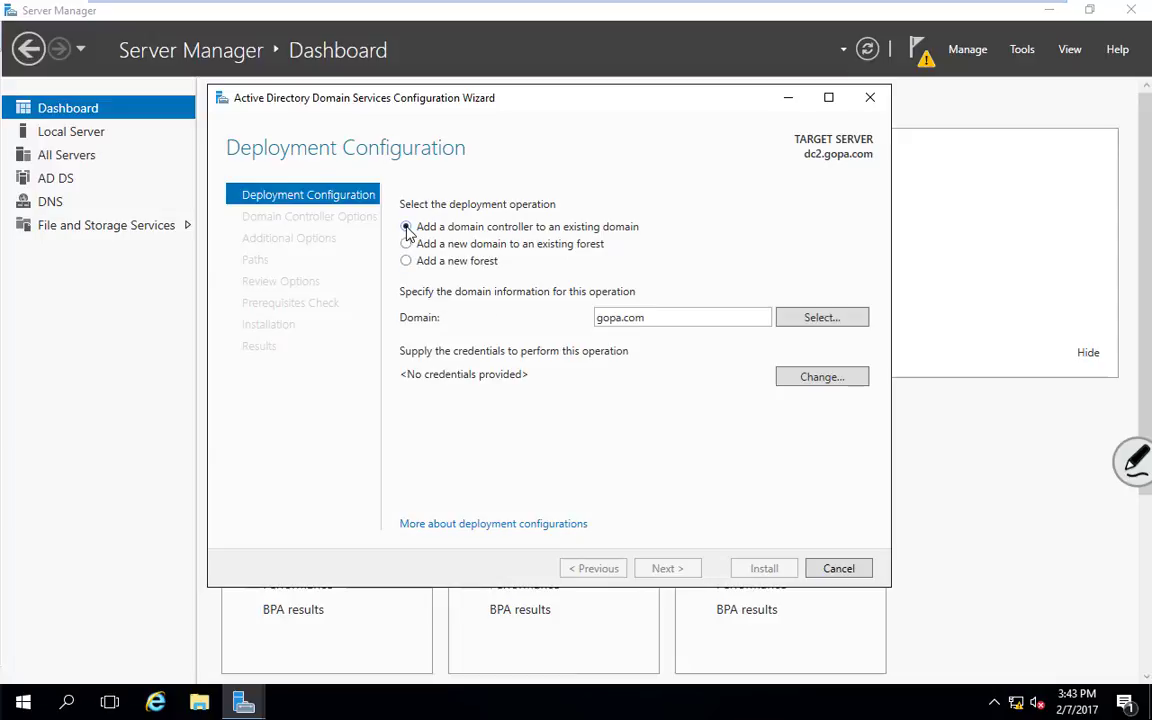
double_click(677, 319)
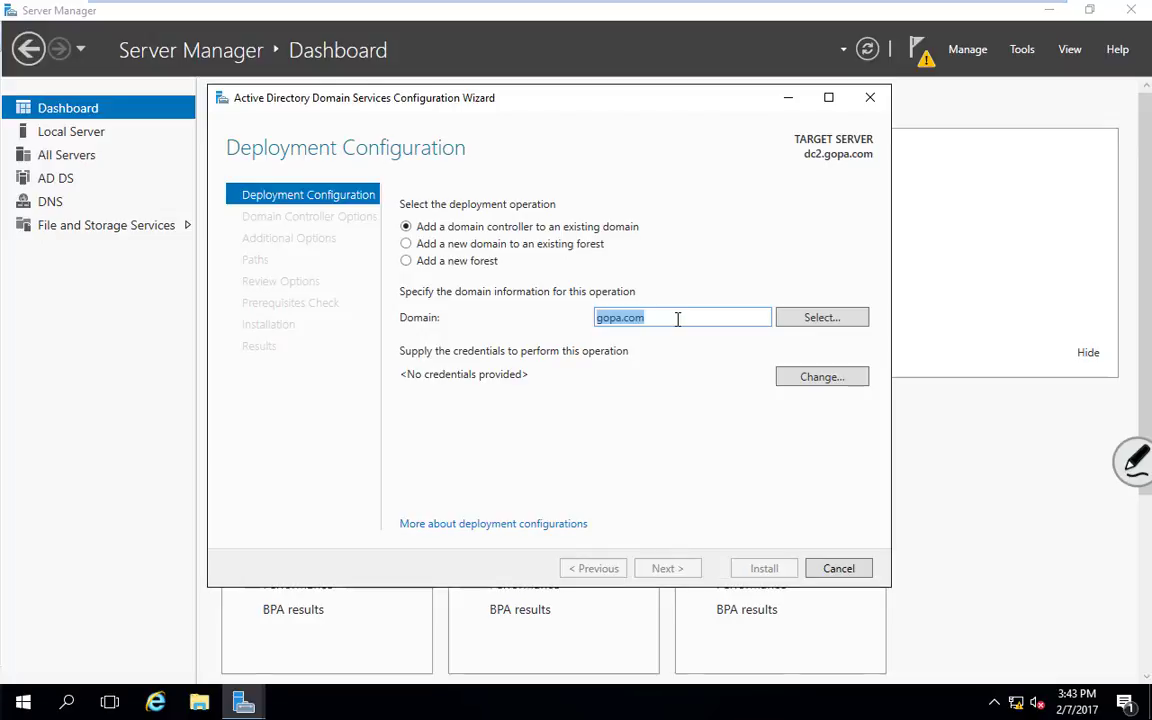
click(677, 319)
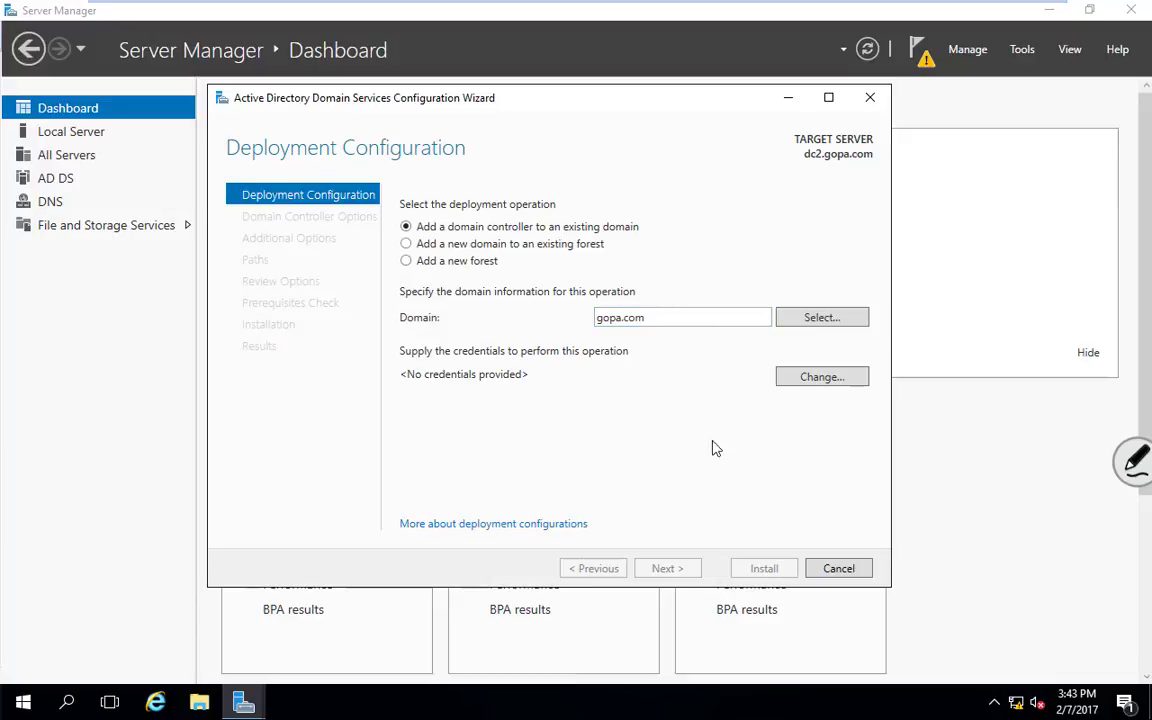
Step: Supply the administrator account and password as deployment credentials and continue to Domain Controller Options
click(820, 380)
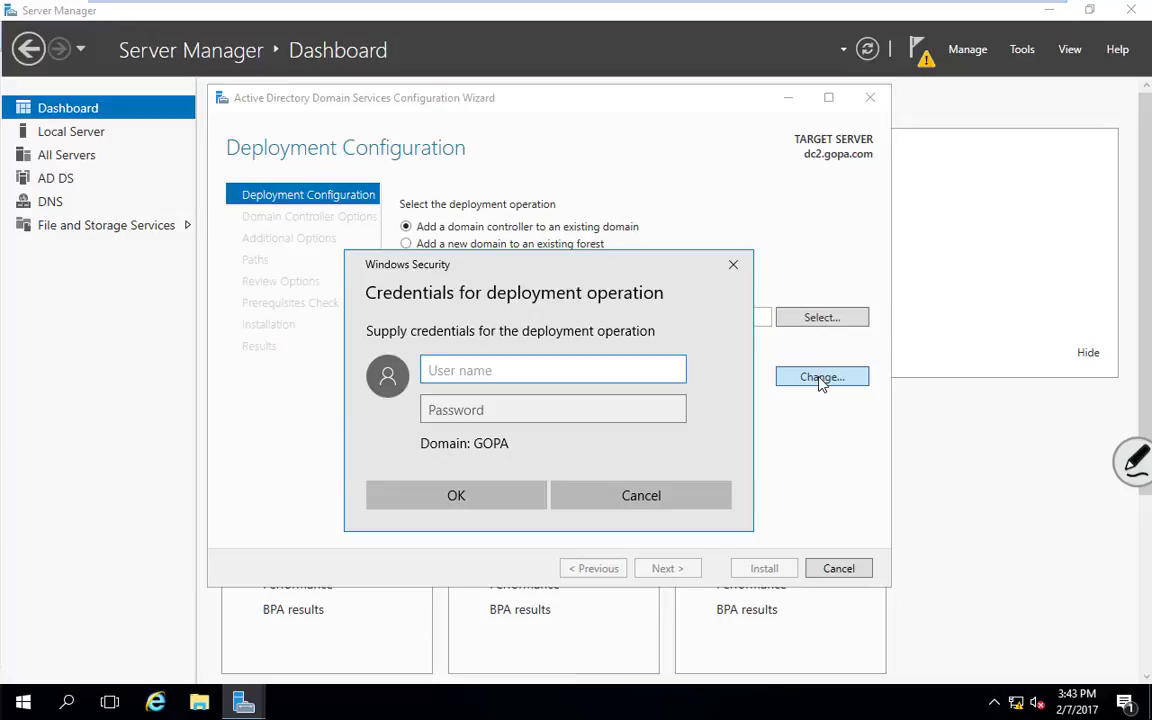
text(administrator)
key(Tab)
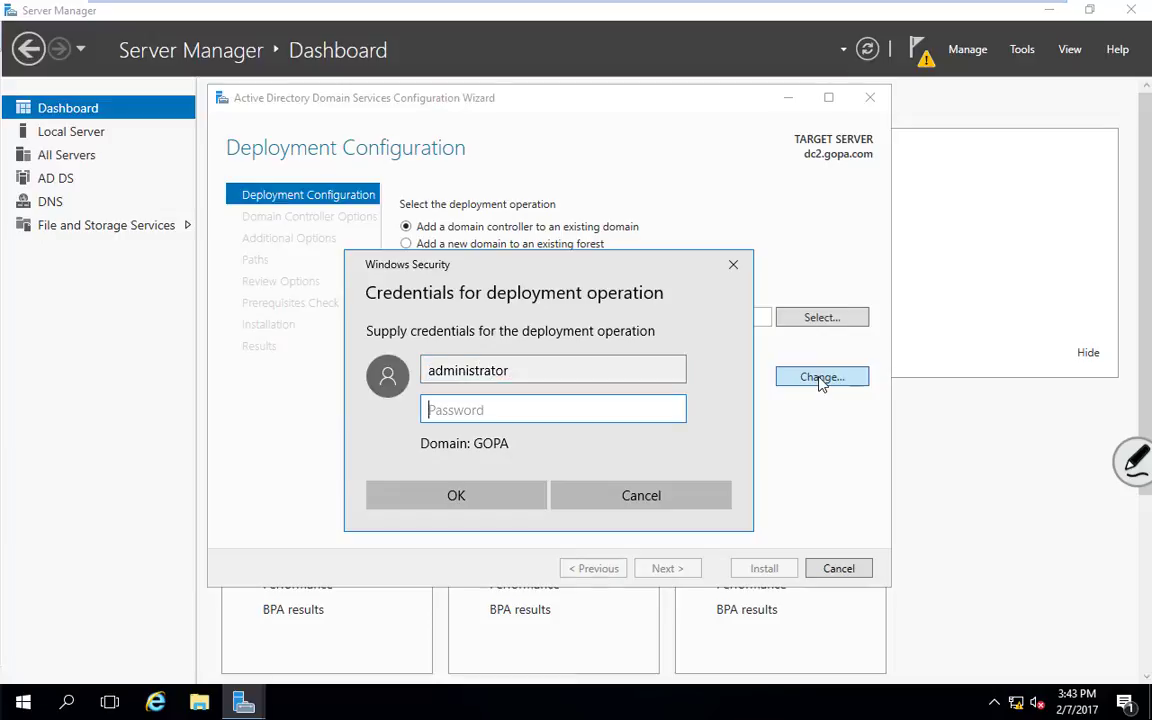
text(••••••••)
click(501, 496)
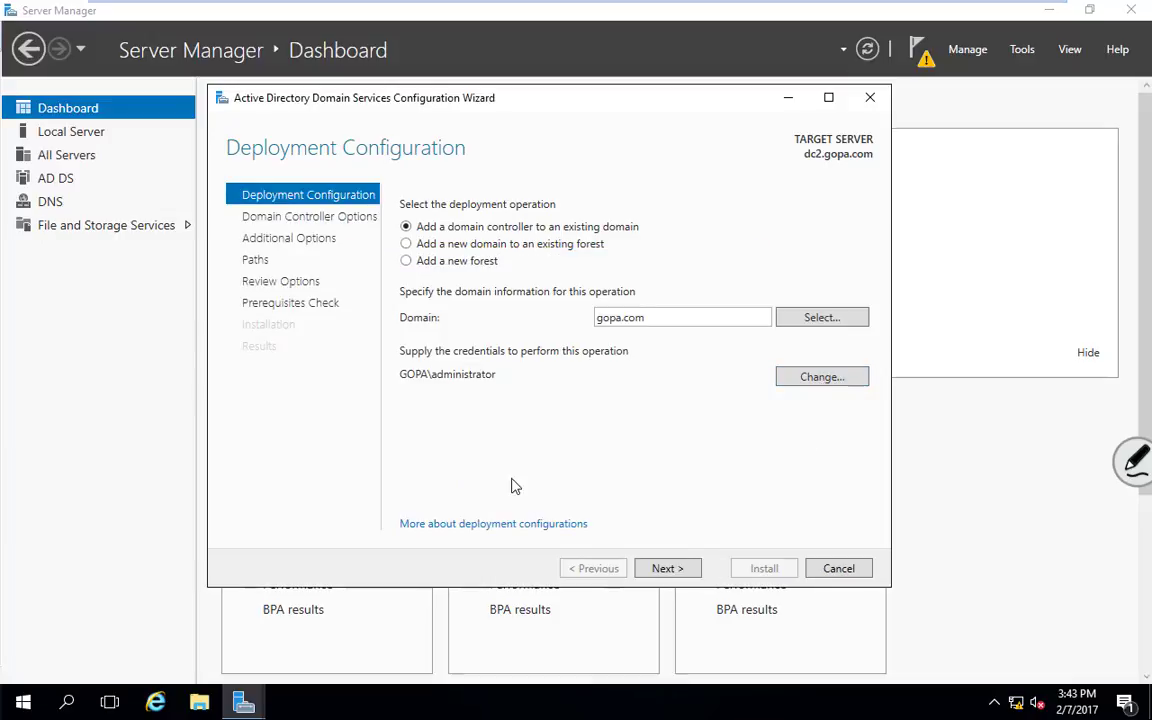
click(672, 570)
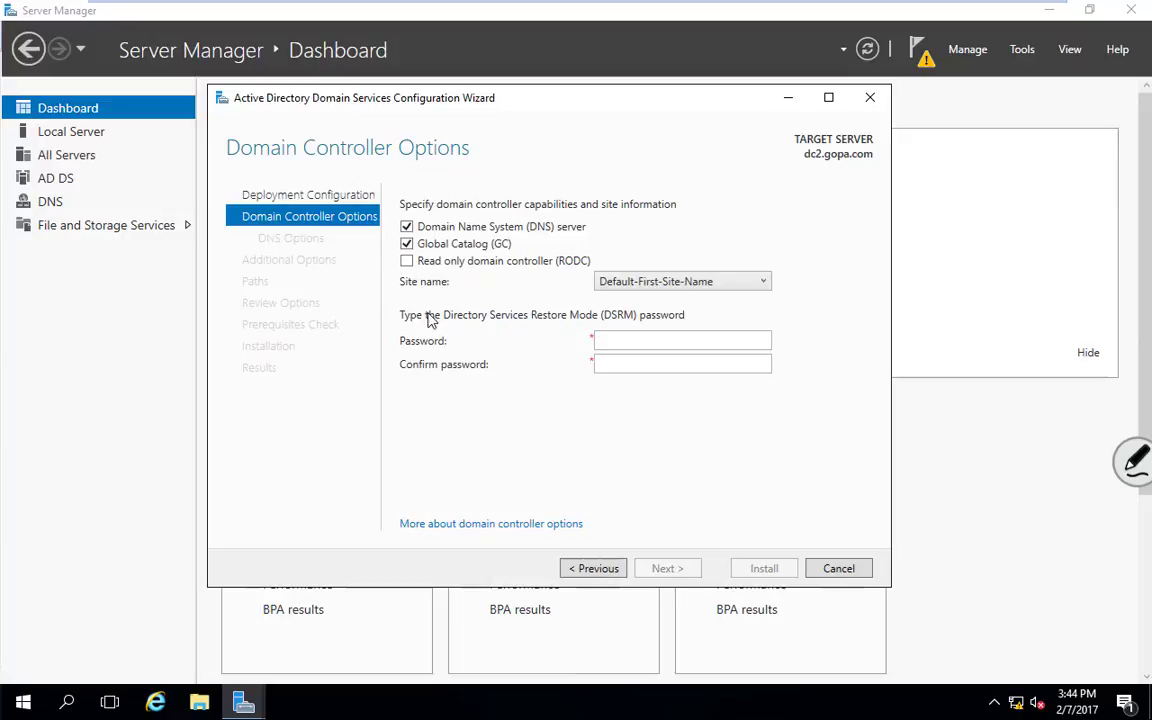
Step: Enter and confirm the DSRM password, then advance to DNS Options
click(658, 342)
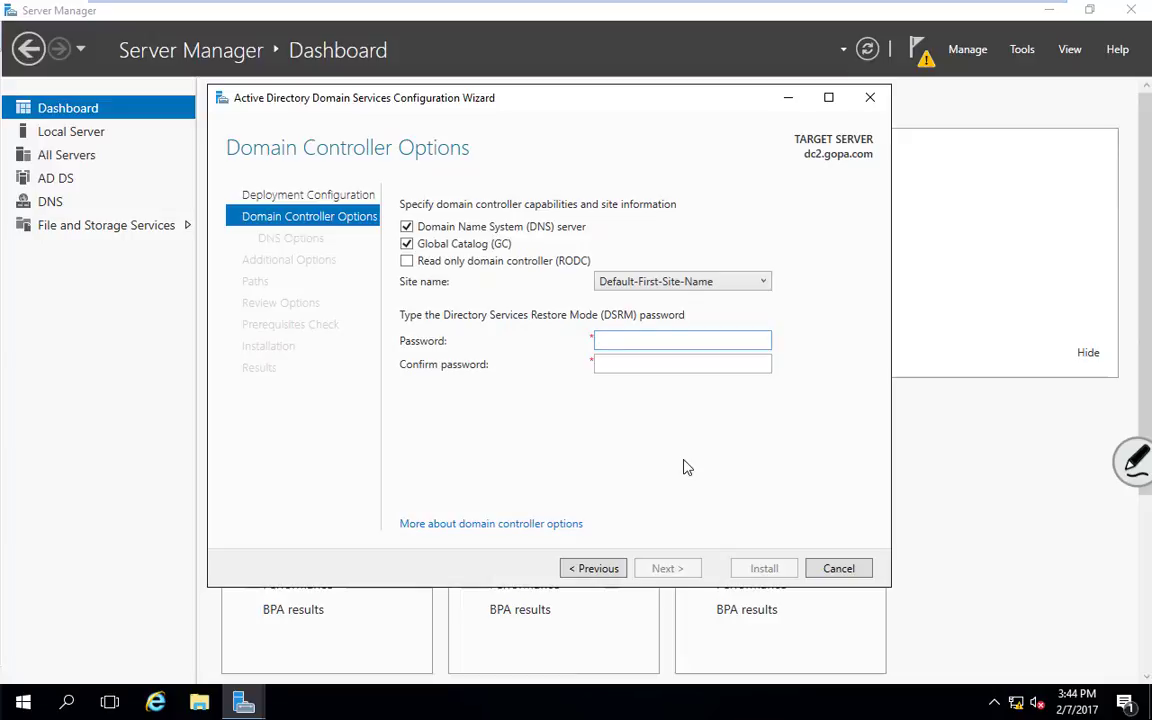
text(••••••••)
key(Tab)
text(••)
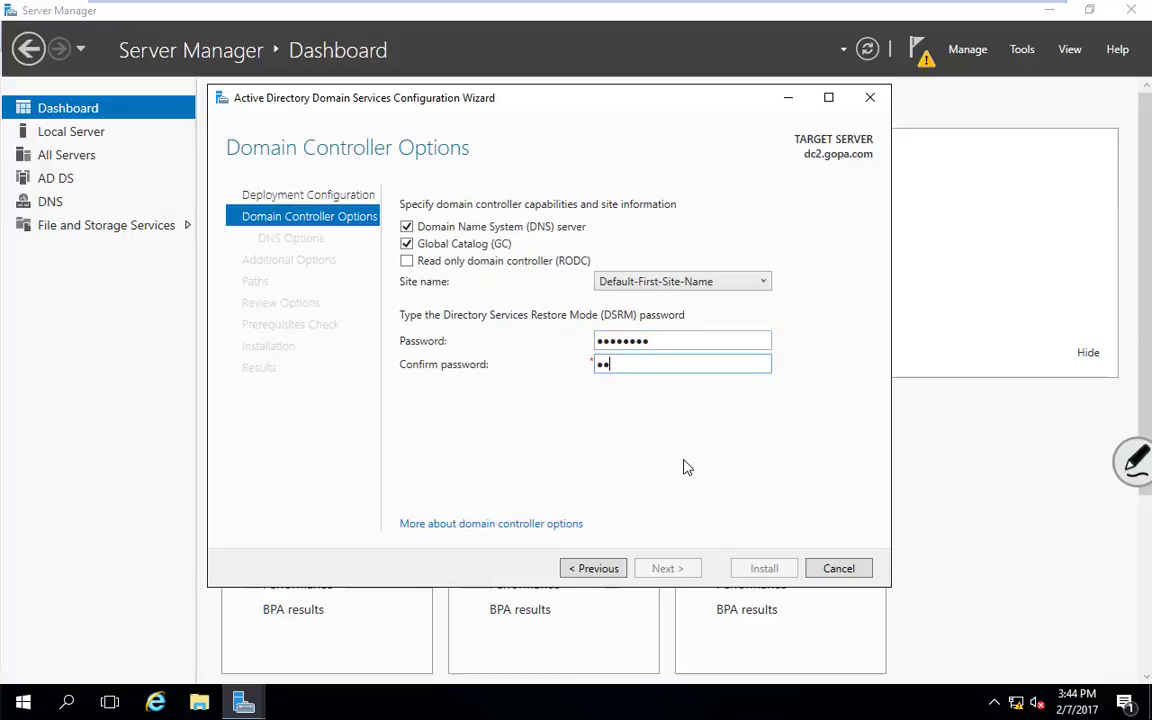
text(••••••)
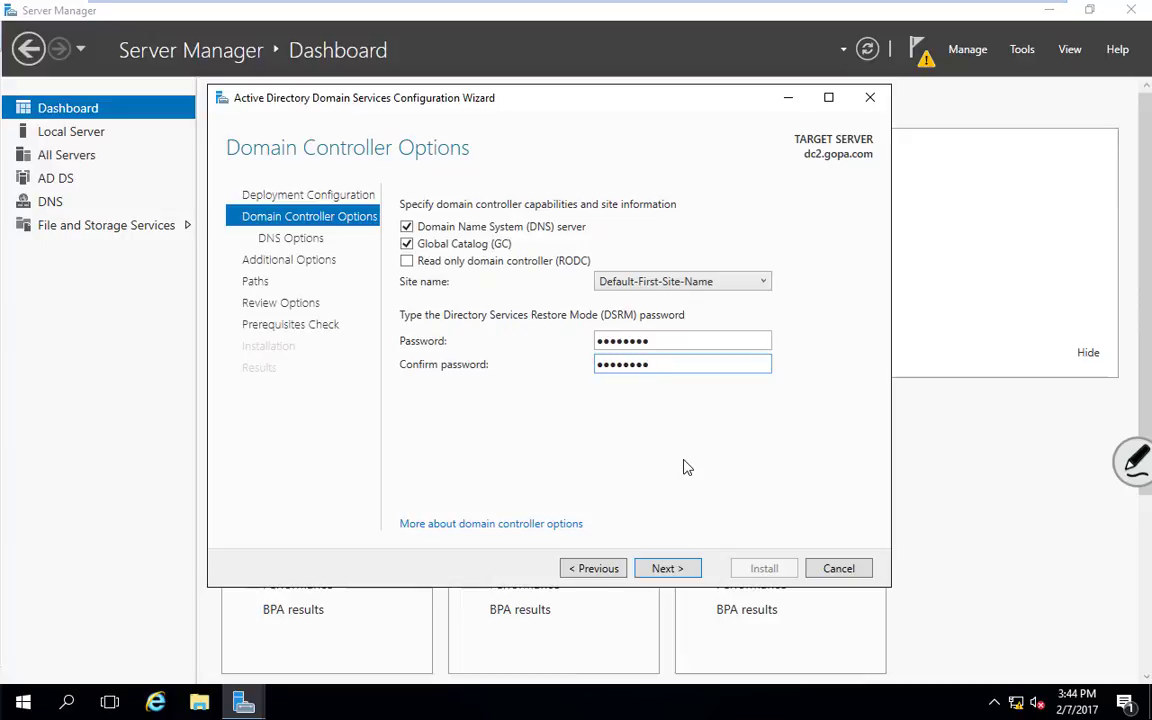
click(679, 568)
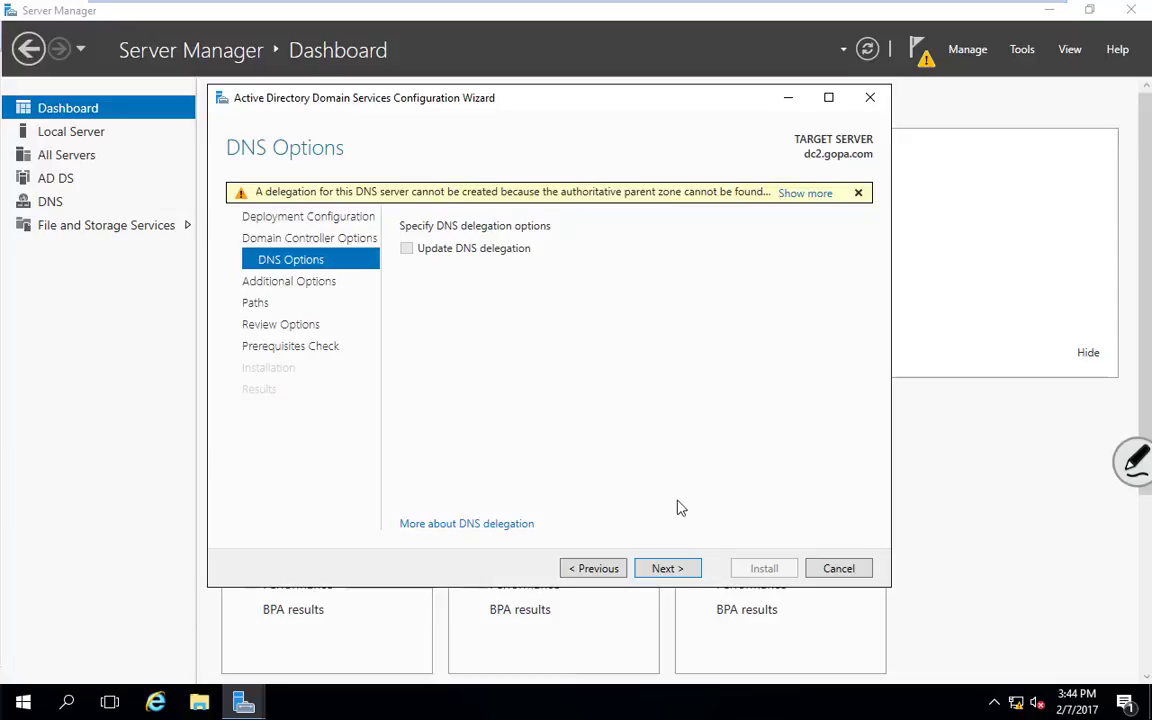
Step: Leave replication set to Any domain controller and advance from DNS Options to the Paths page
click(668, 570)
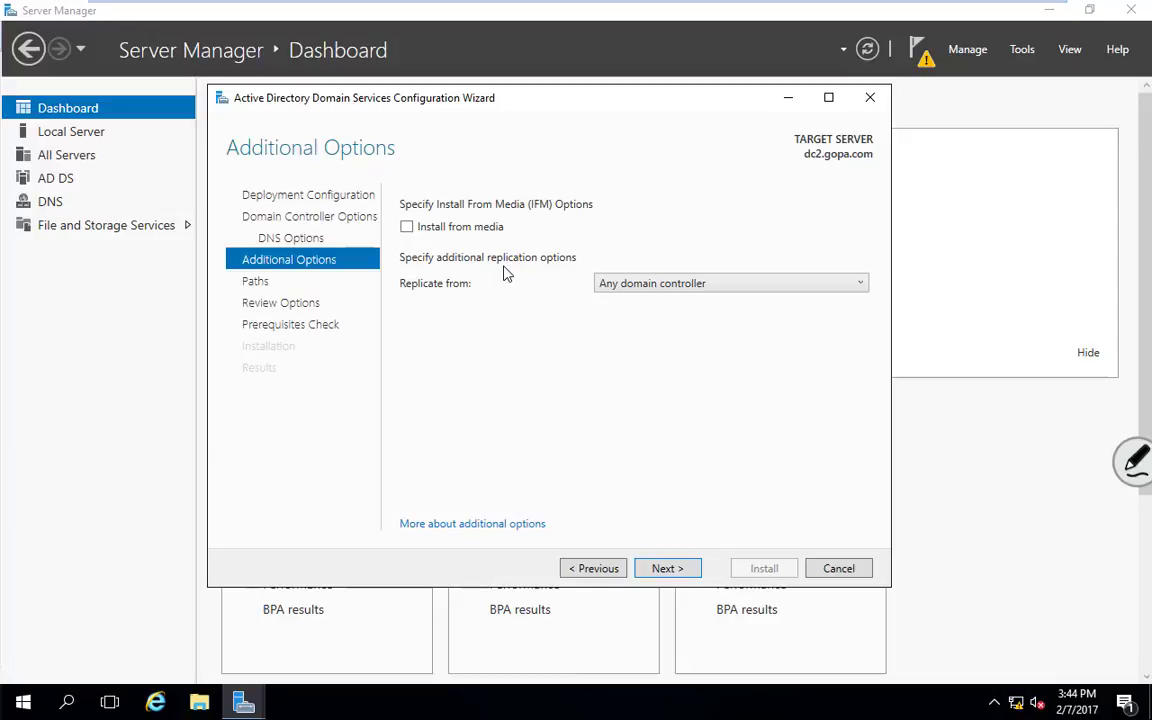
click(671, 289)
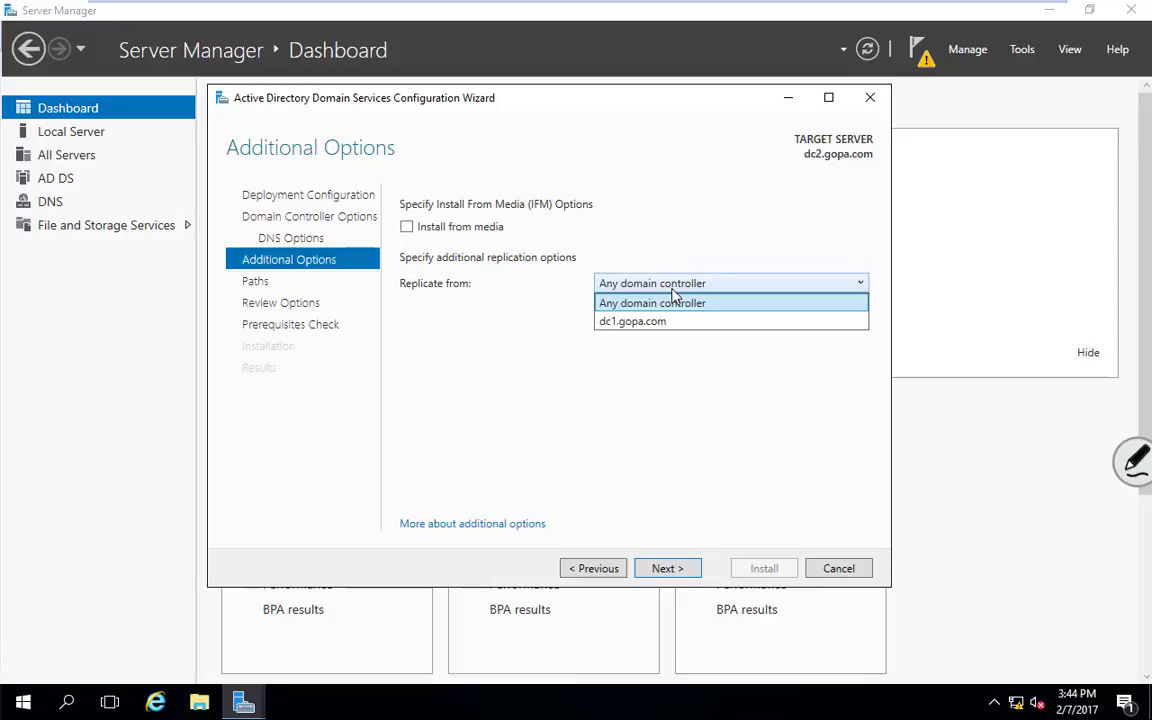
click(665, 379)
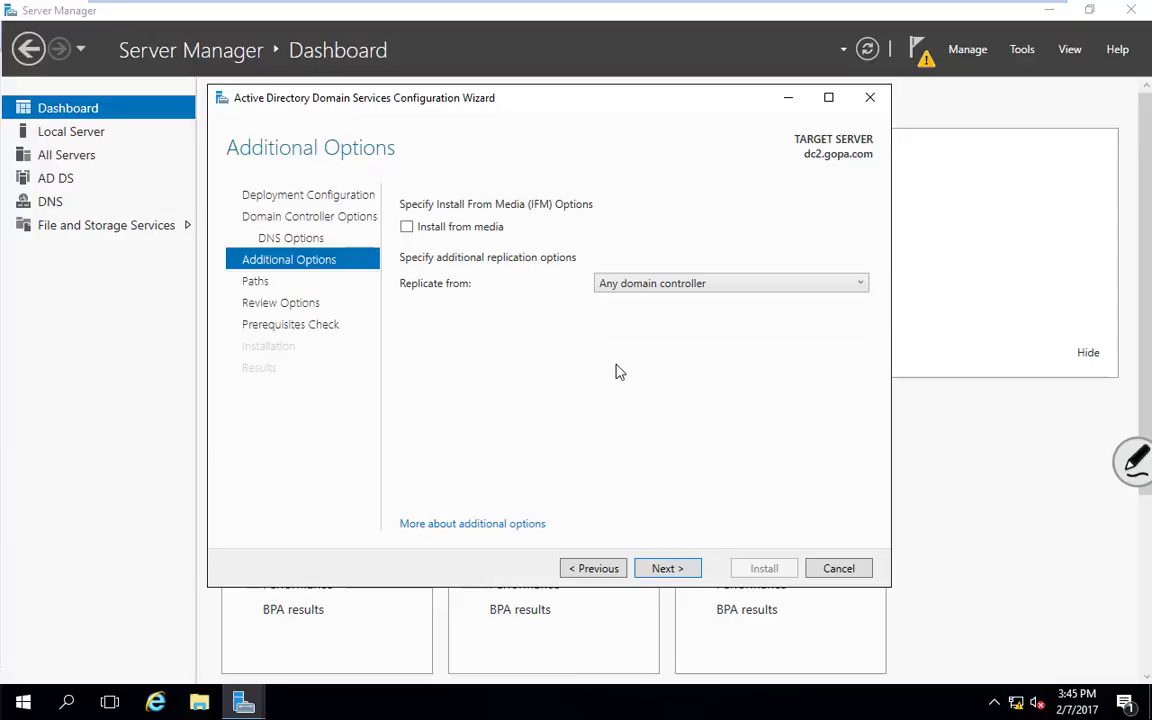
click(672, 572)
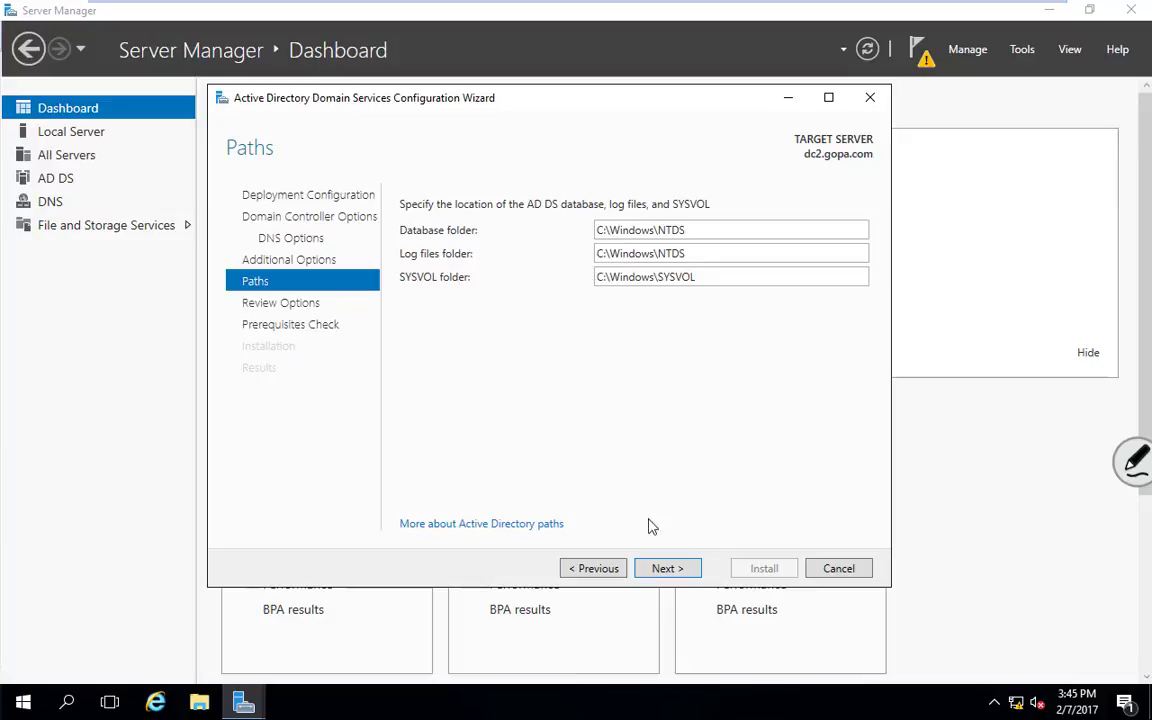
Step: Keep the default C:\Windows\NTDS and C:\Windows\SYSVOL paths and pass Review Options to run the prerequisites check
click(664, 570)
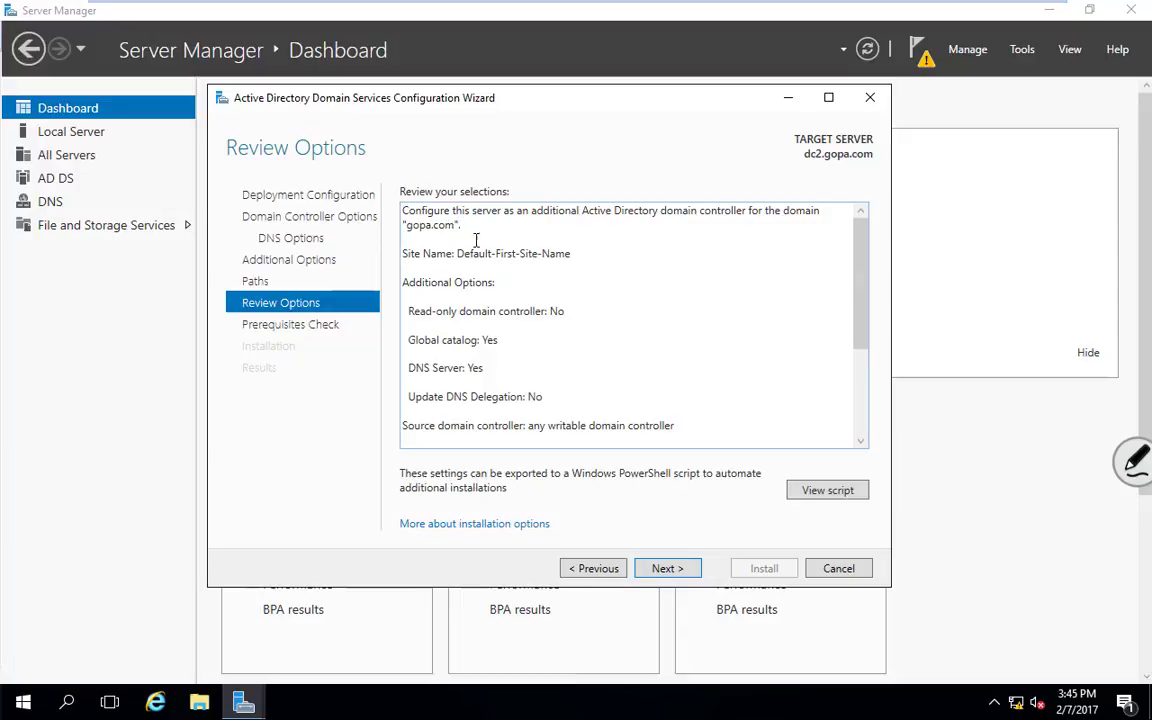
click(667, 569)
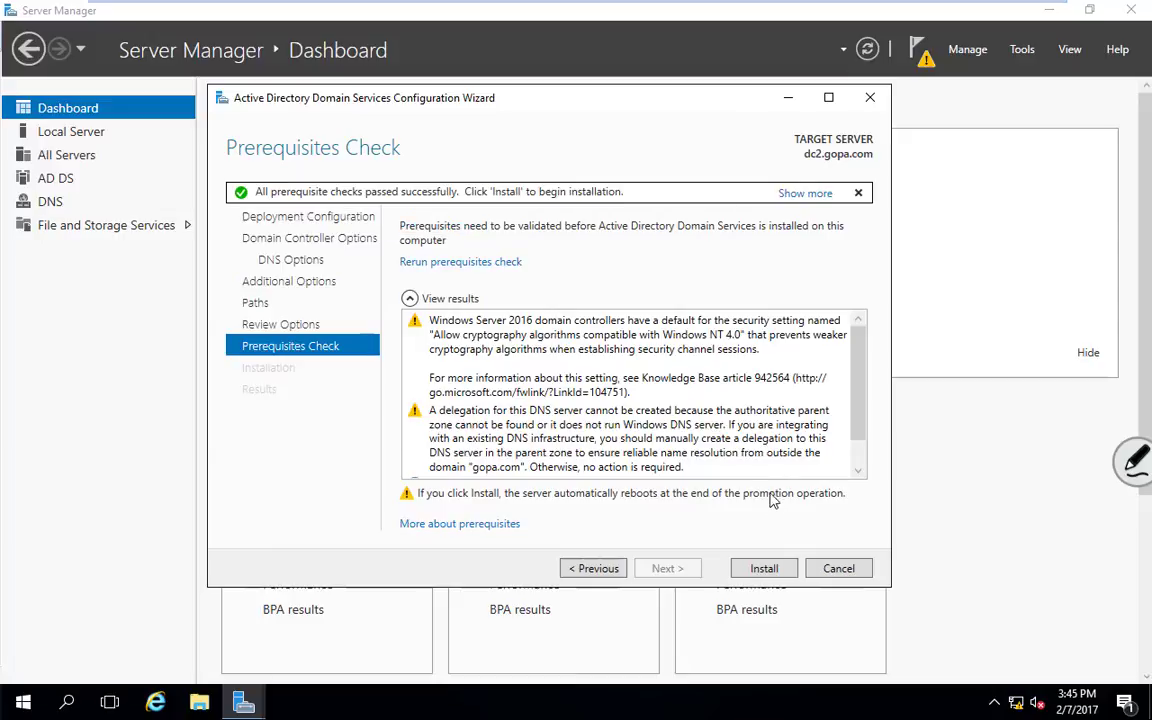
Step: Install AD DS to promote DC2 as a gopa.com domain controller, then close the wizard
click(765, 570)
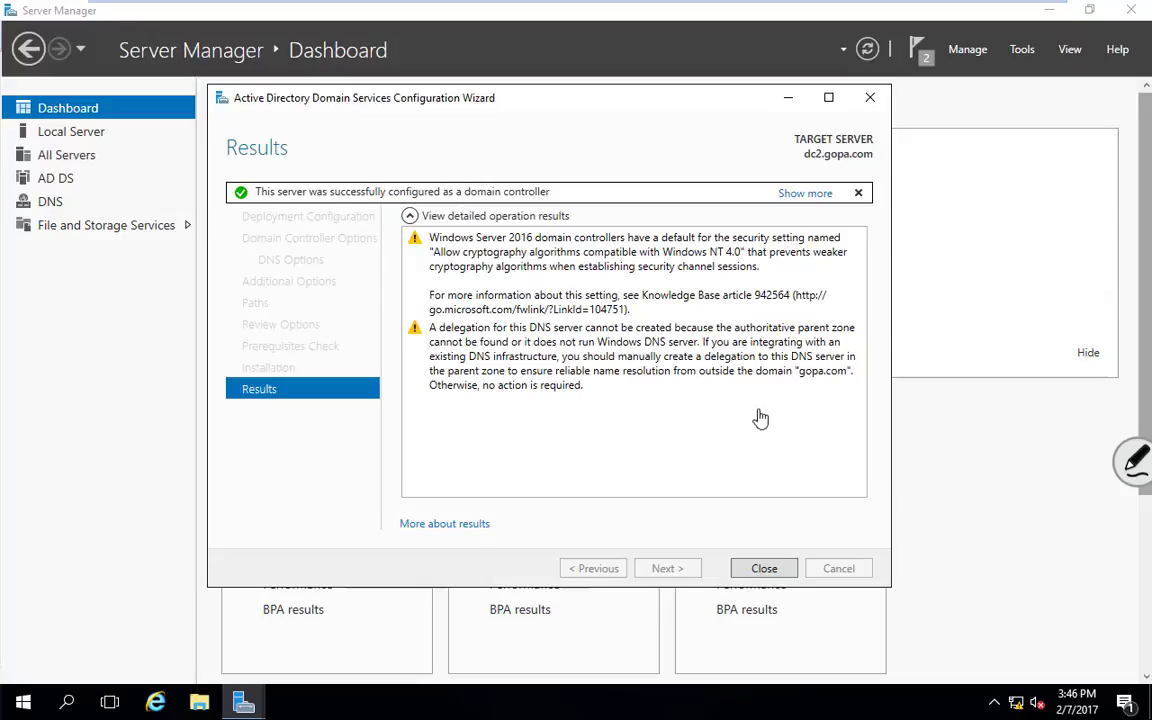
click(766, 569)
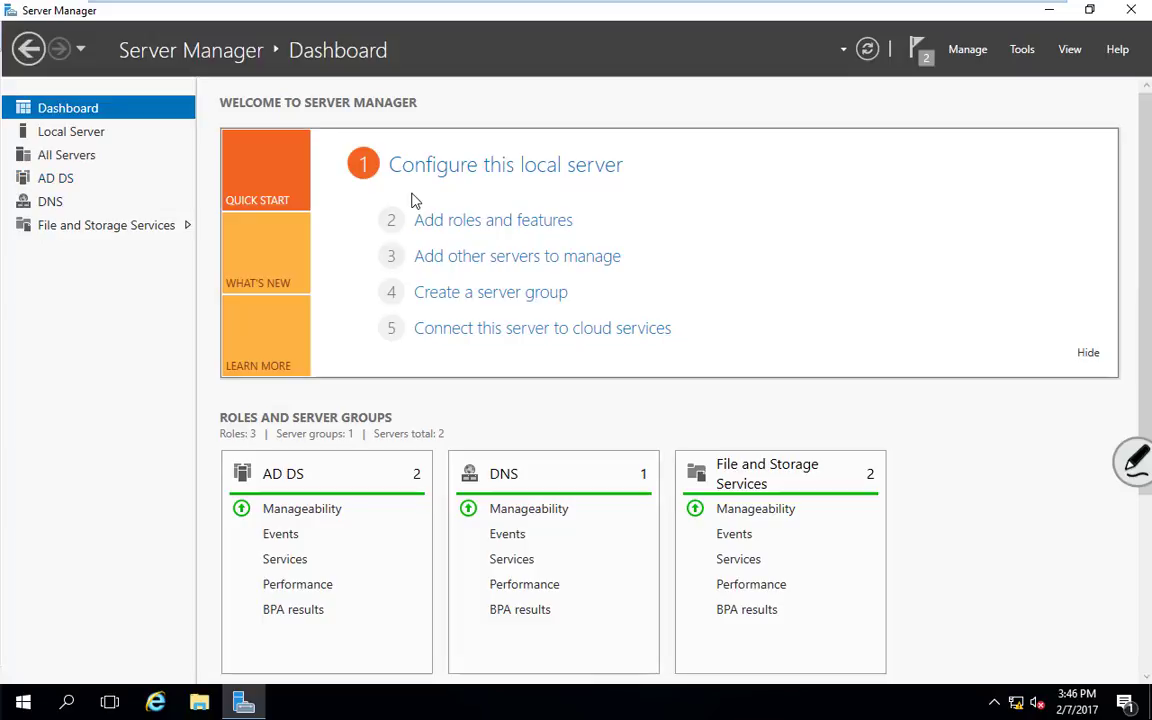
click(1024, 49)
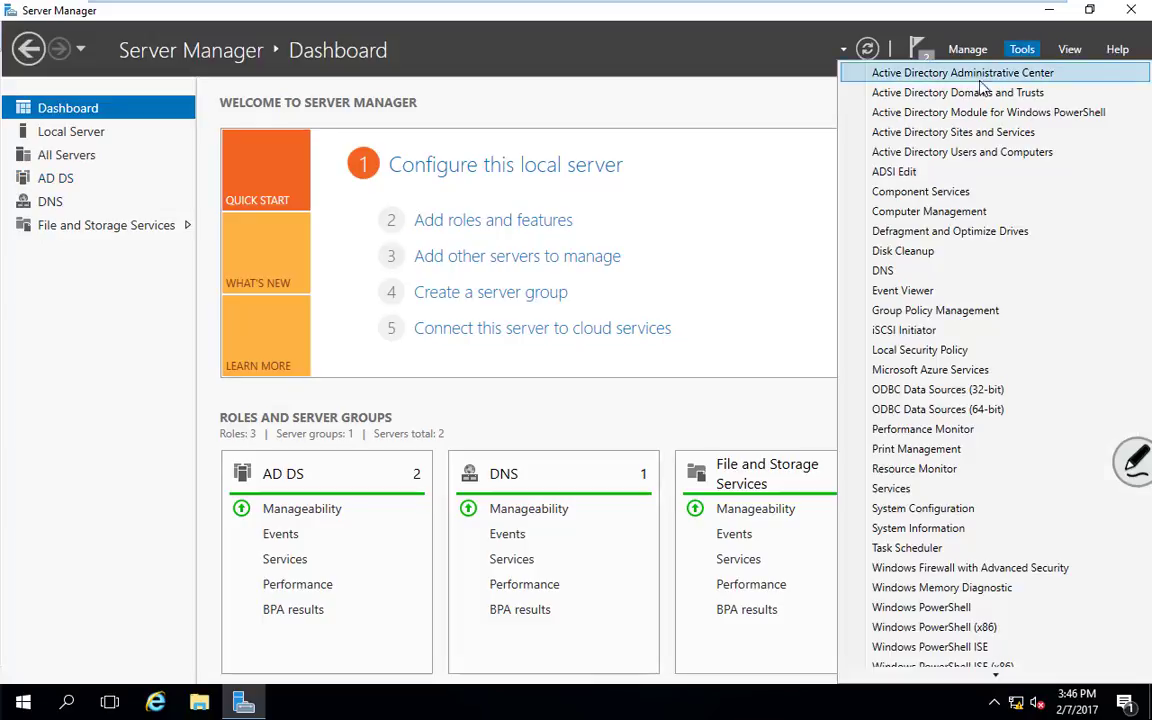
click(967, 155)
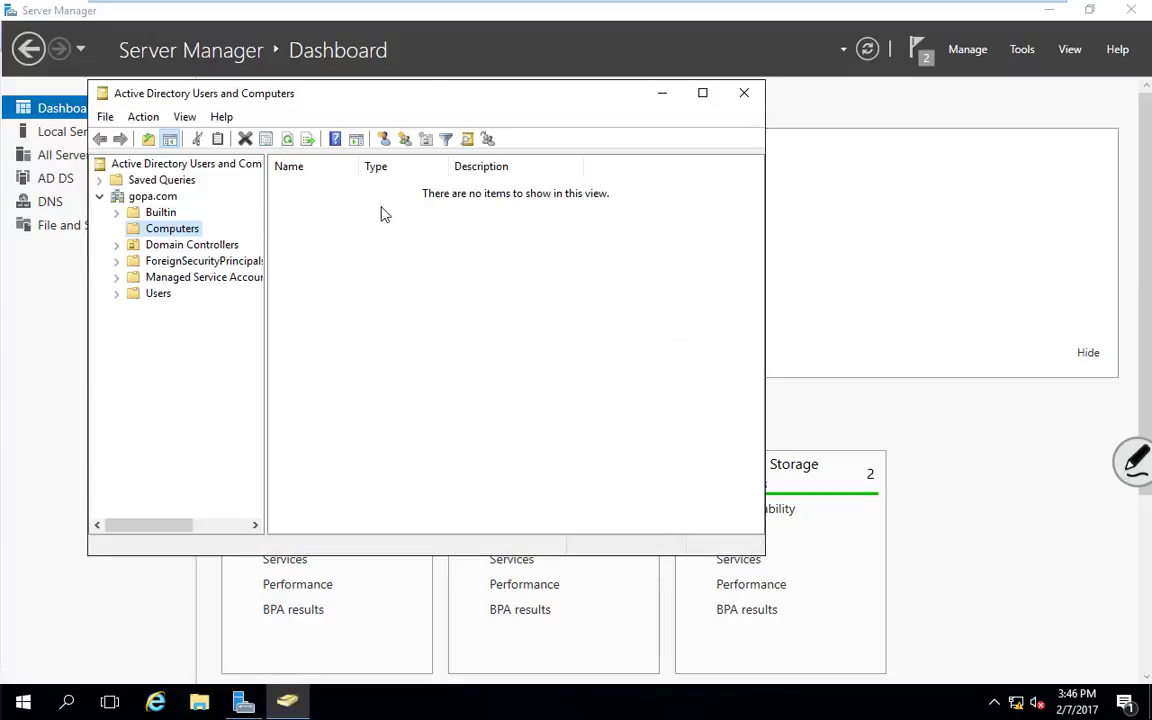
click(220, 245)
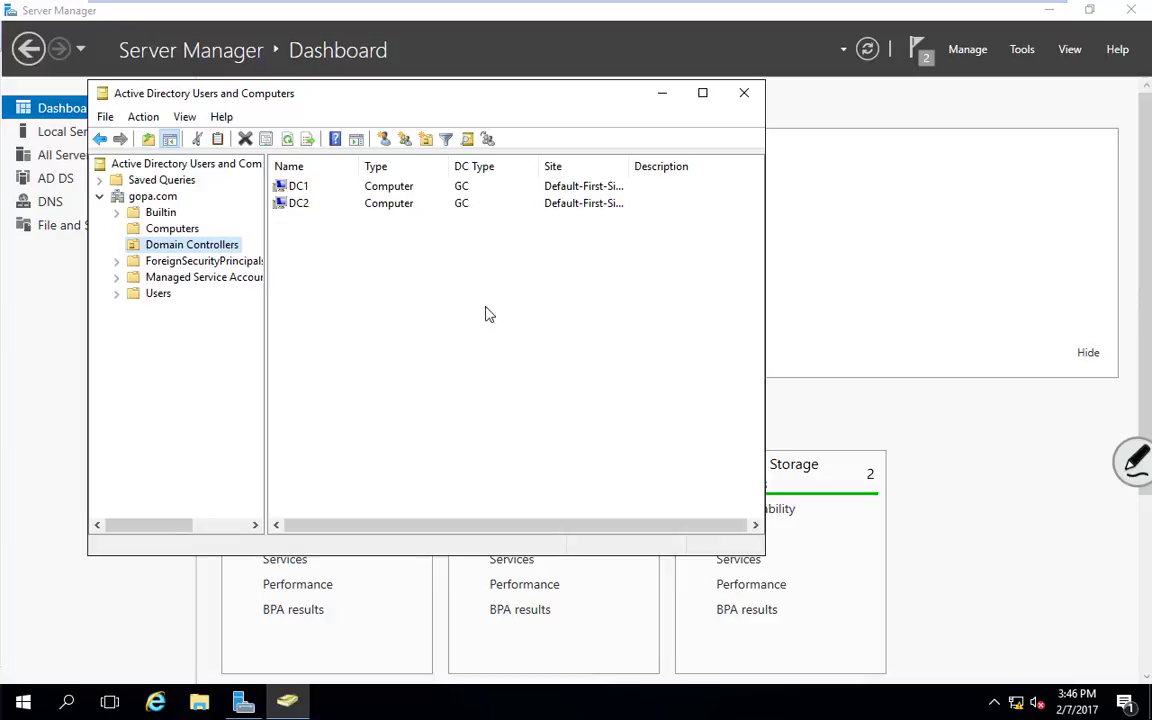
click(745, 95)
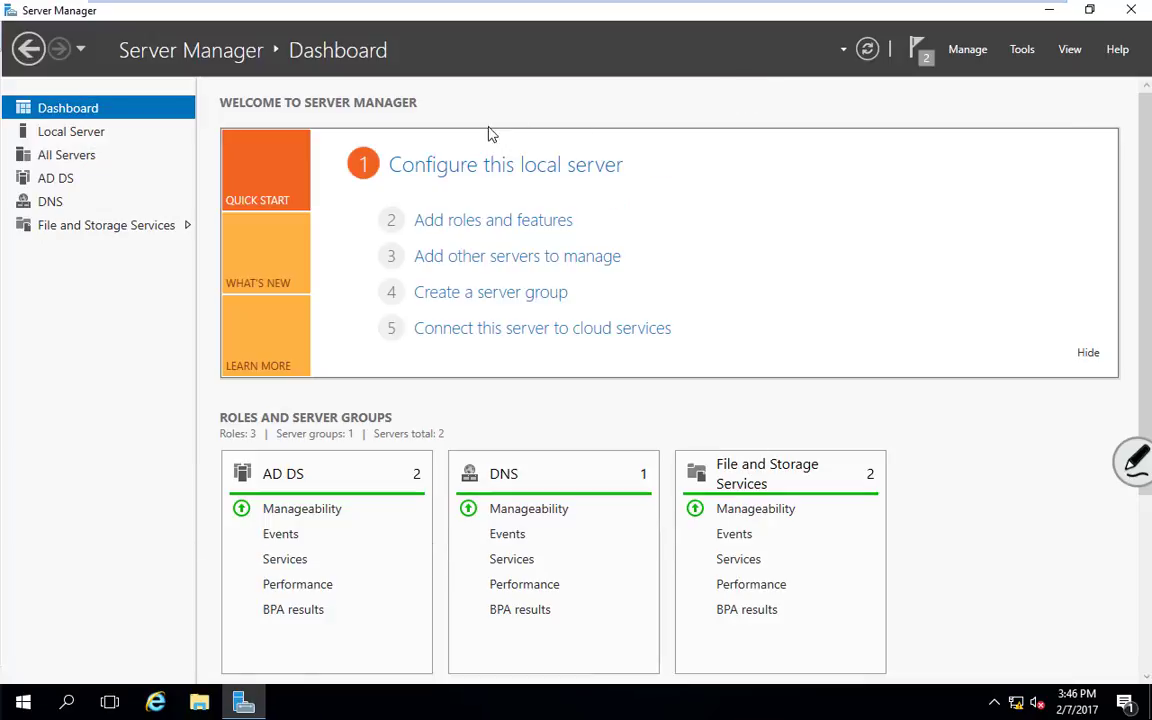